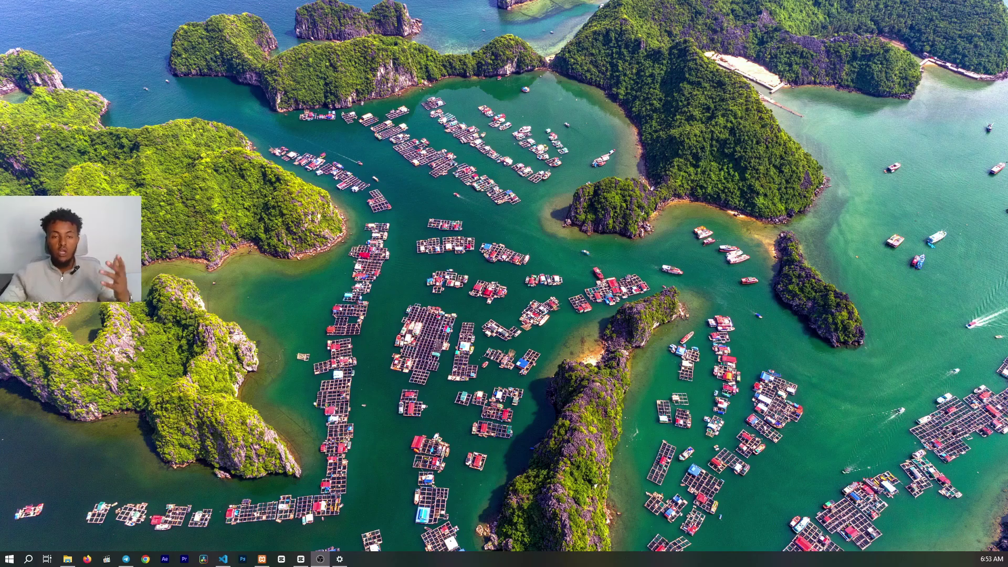
# - Launch Chrome with the personal profile and search Google for HALINK
pyautogui.click(145, 559)
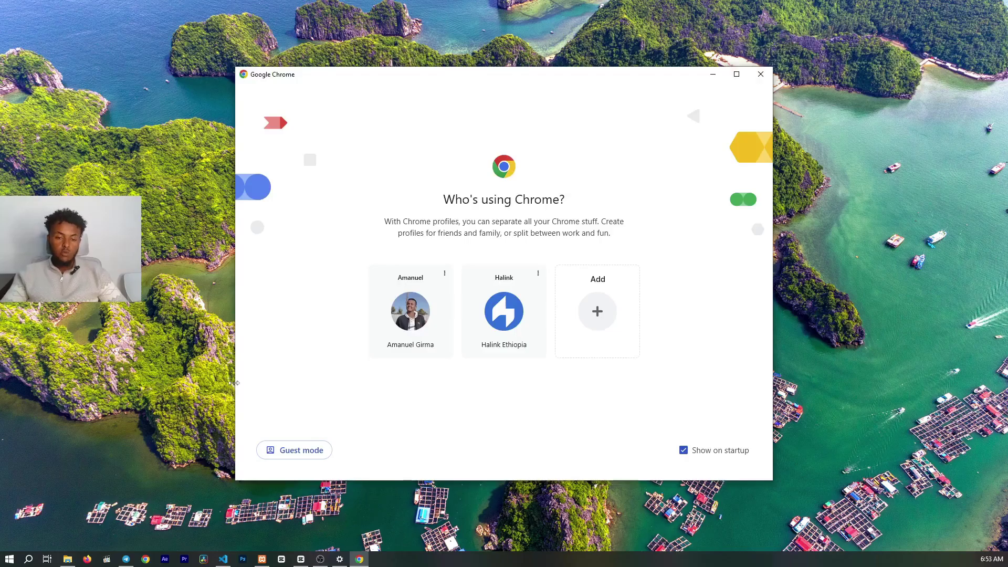
pyautogui.click(420, 336)
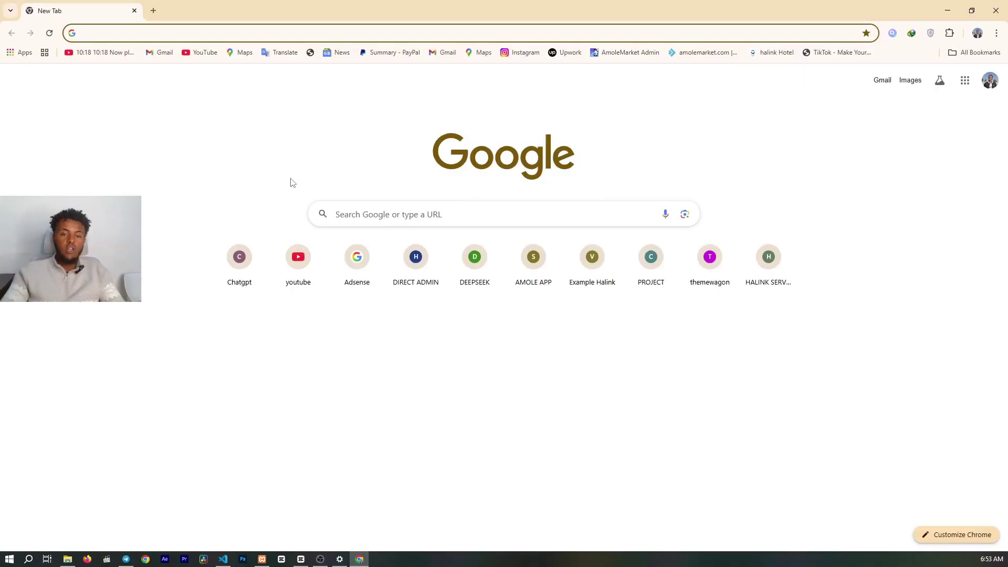
pyautogui.click(374, 215)
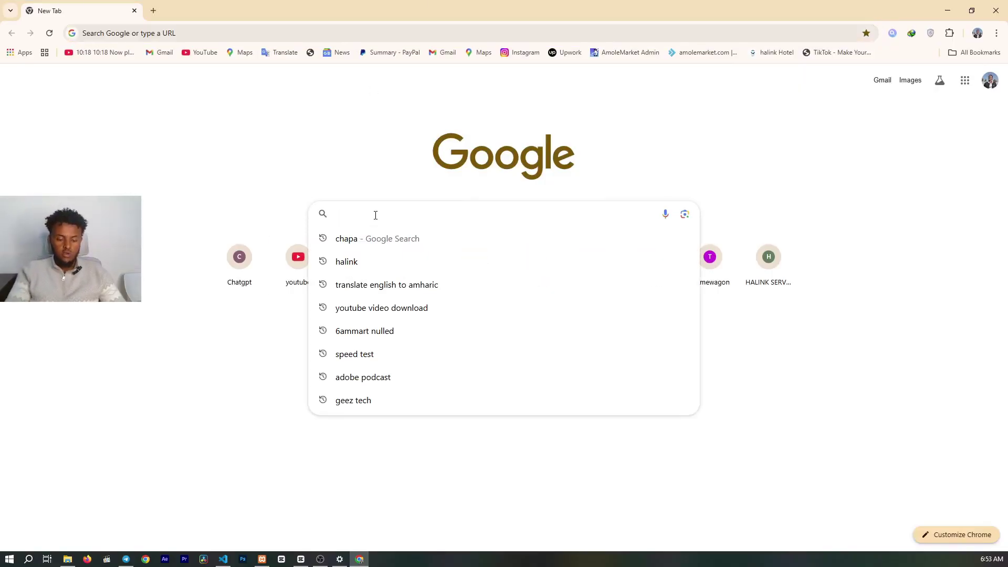
pyautogui.write('HALINK')
pyautogui.press('Return')
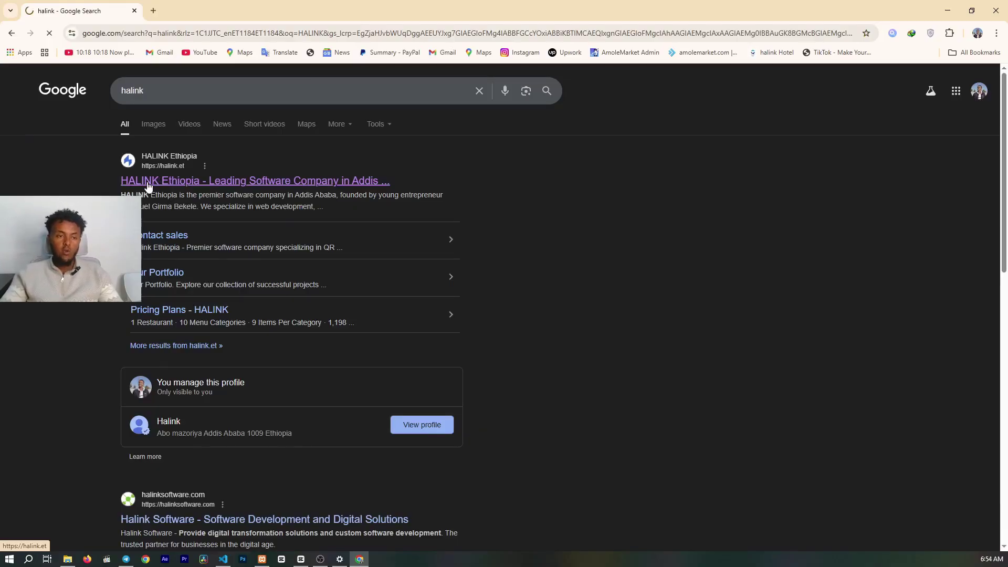
# - Open the HALINK Ethiopia result and browse its home page down to the HALINK Webs section
pyautogui.click(149, 185)
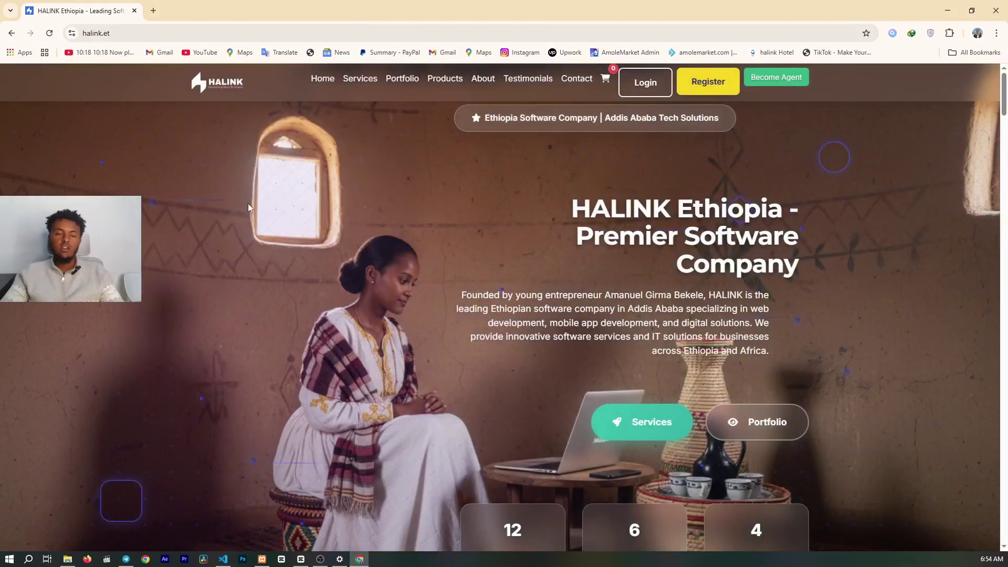
pyautogui.scroll(-7, 248, 204)
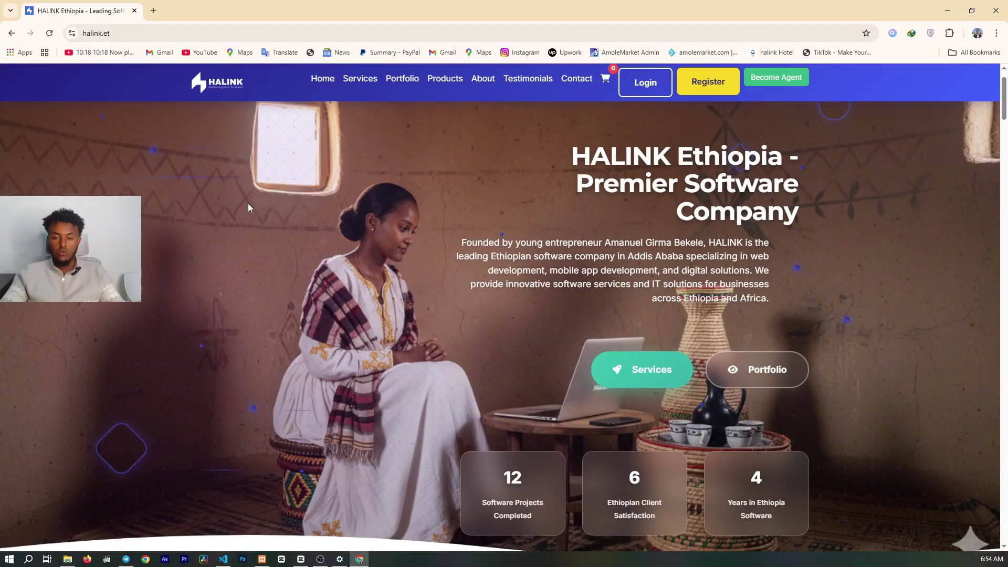
pyautogui.scroll(-16, 248, 207)
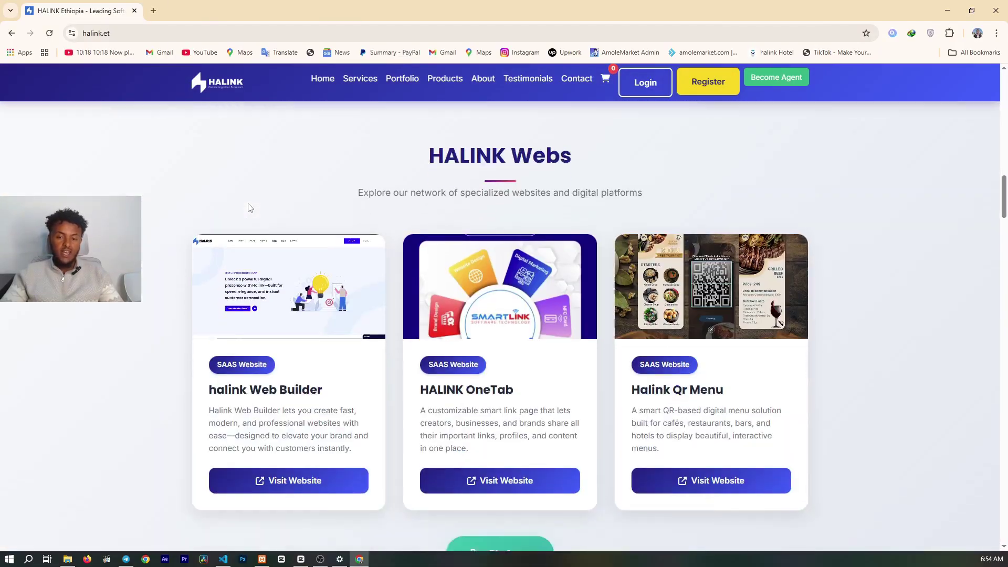
pyautogui.moveTo(425, 135); pyautogui.dragTo(555, 128)
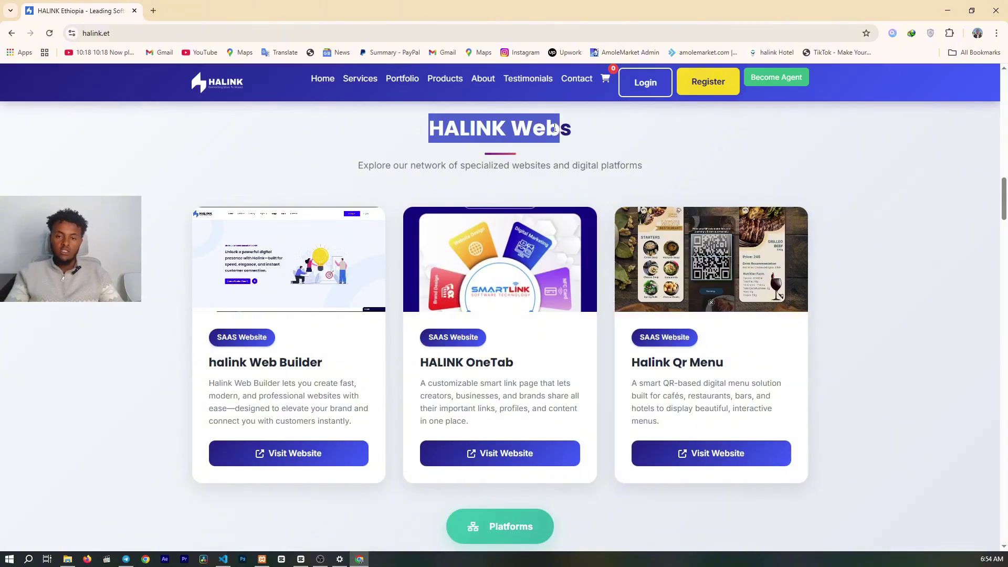
pyautogui.scroll(-1, 457, 239)
pyautogui.scroll(1, 458, 238)
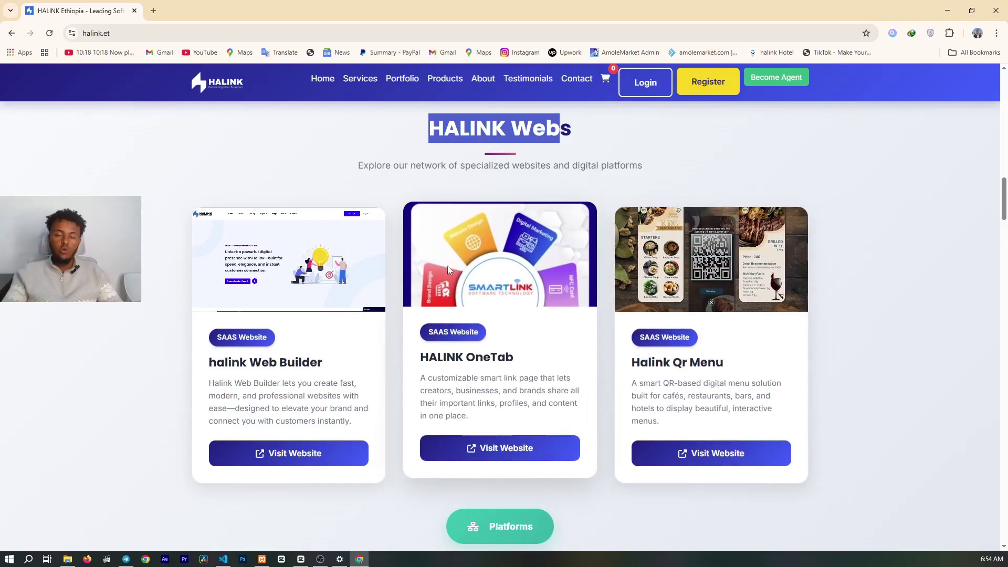
pyautogui.scroll(4, 751, 183)
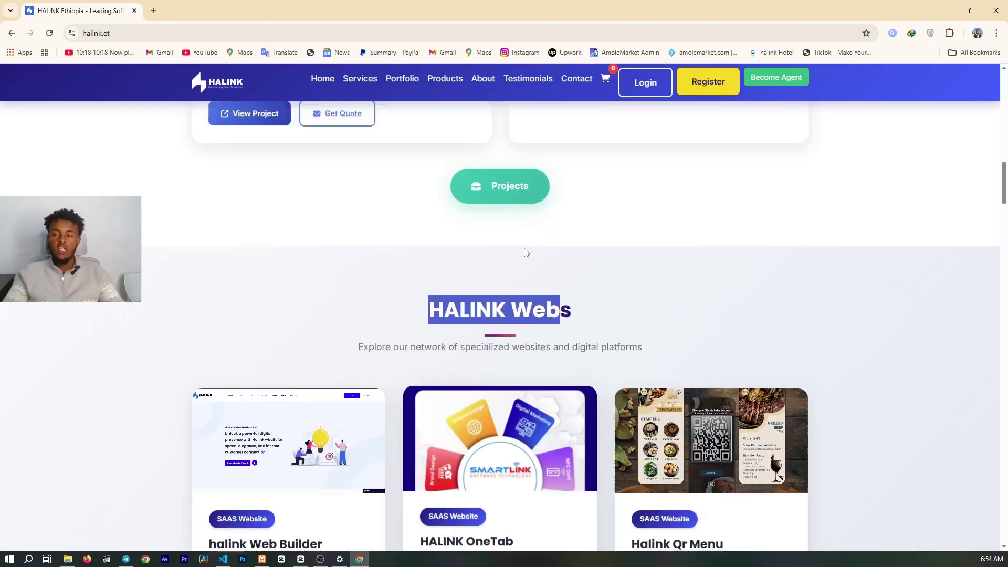
pyautogui.click(758, 83)
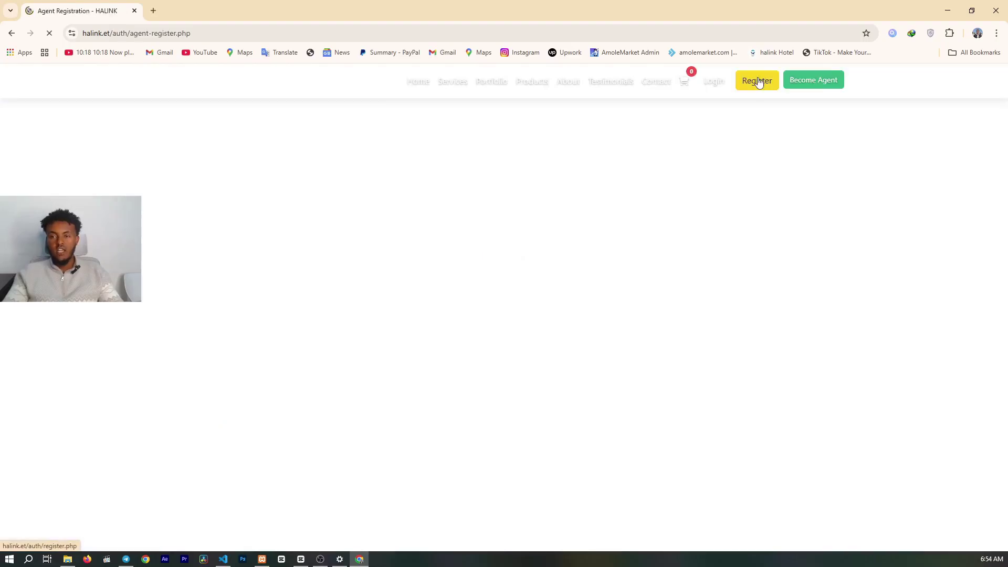
pyautogui.scroll(-2, 761, 118)
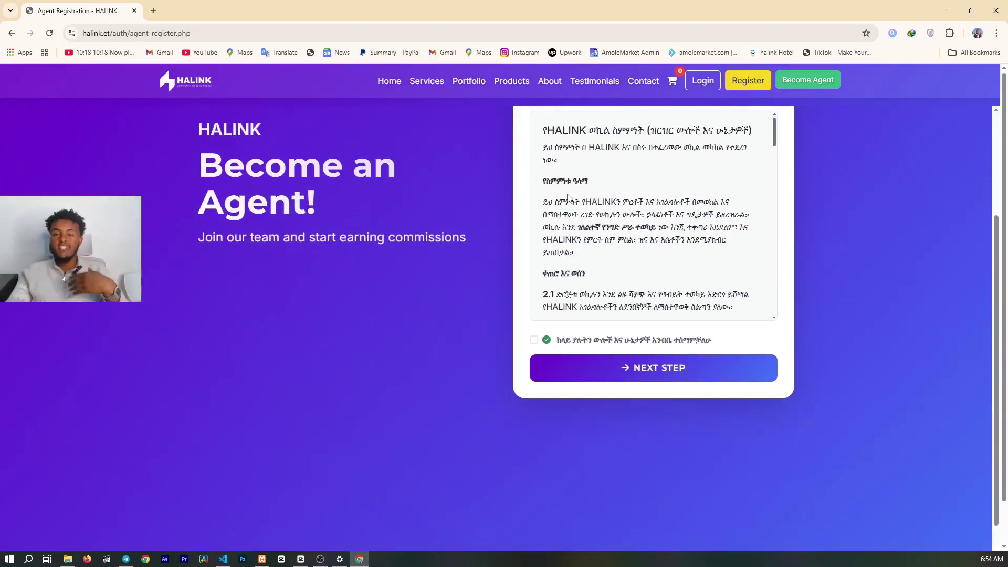
pyautogui.scroll(-5, 604, 201)
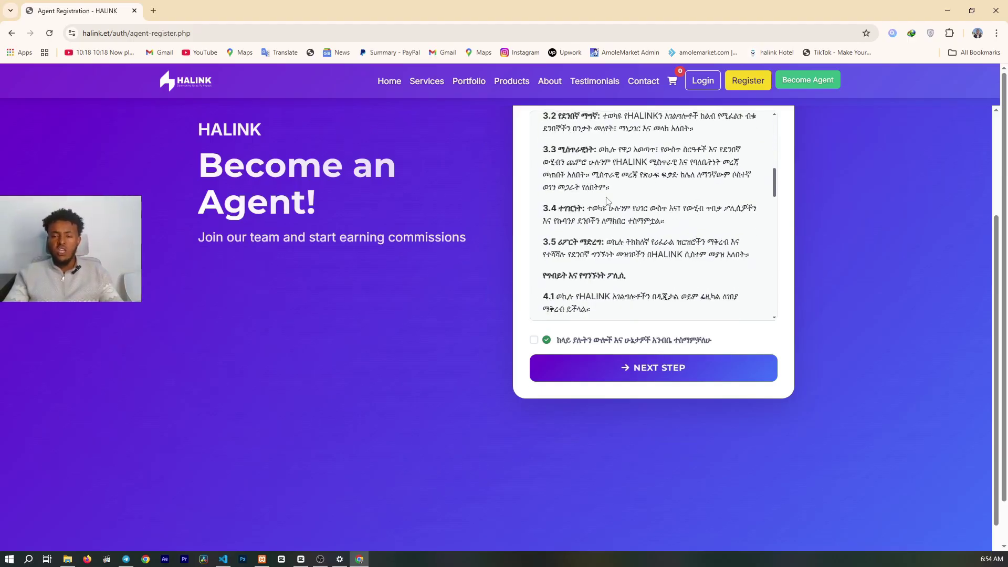
pyautogui.scroll(-2, 605, 199)
pyautogui.scroll(5, 603, 199)
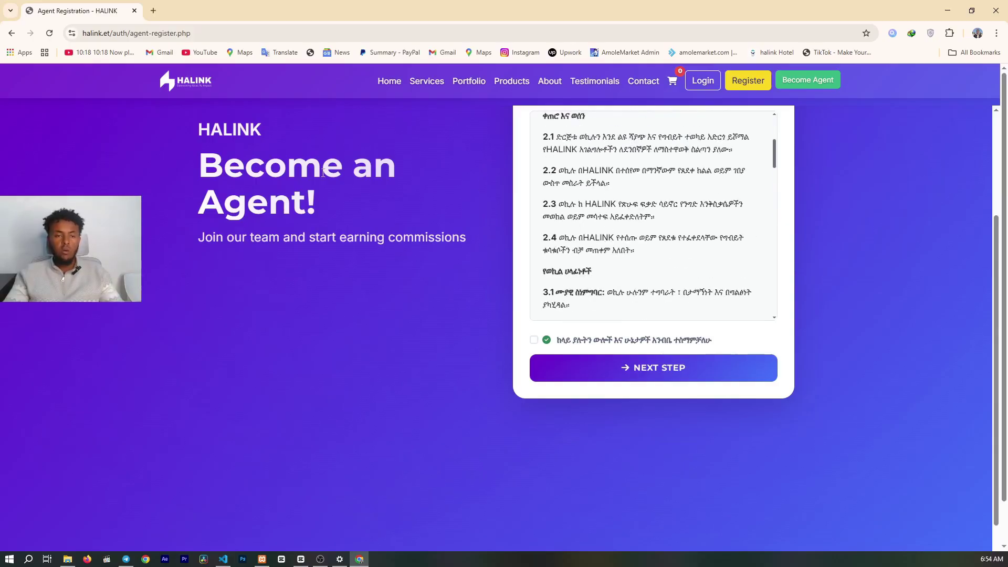
# - Return to the HALINK home page and open the Web Builder site in a new tab
pyautogui.click(189, 88)
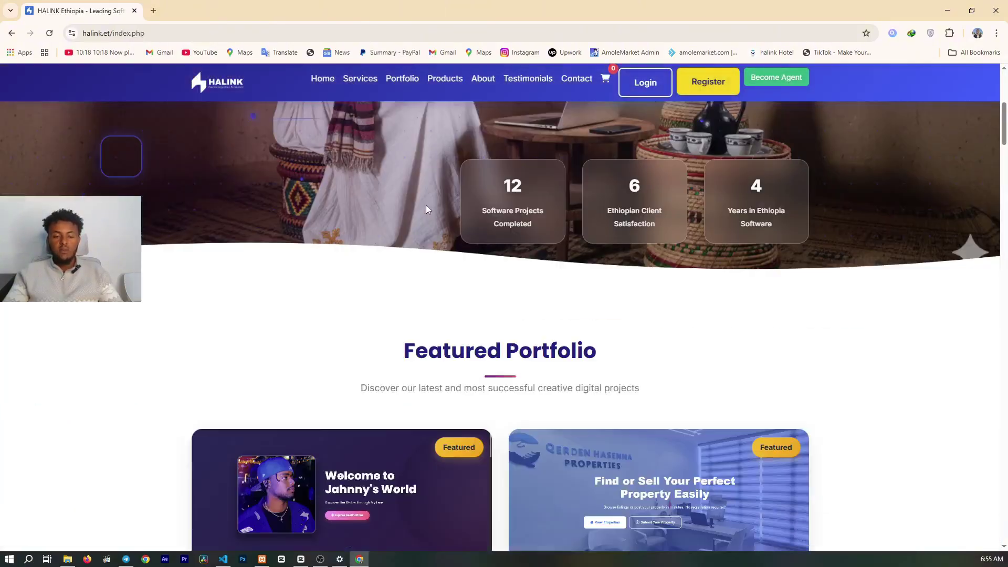
pyautogui.scroll(-15, 426, 209)
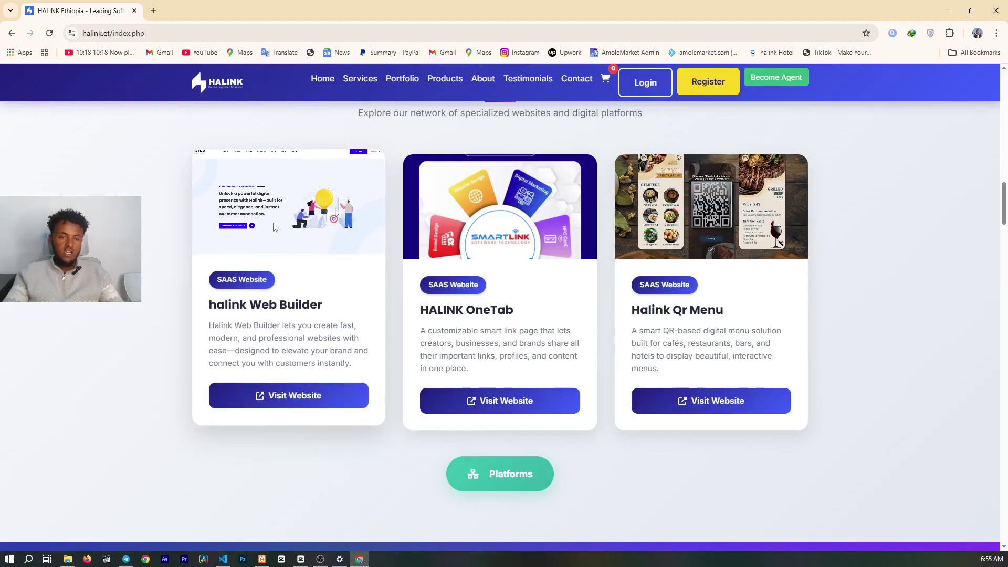
pyautogui.click(303, 404)
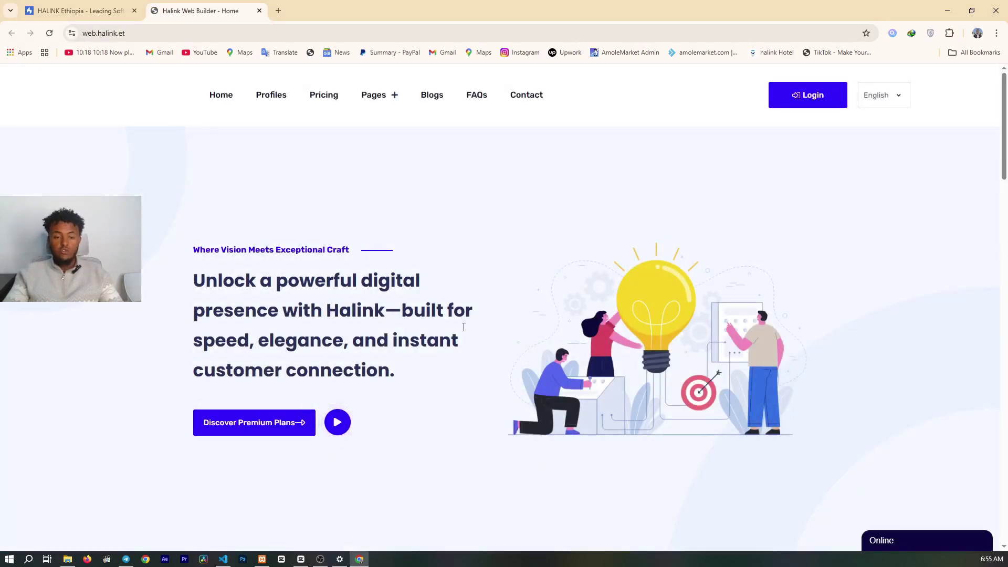
pyautogui.scroll(-4, 514, 296)
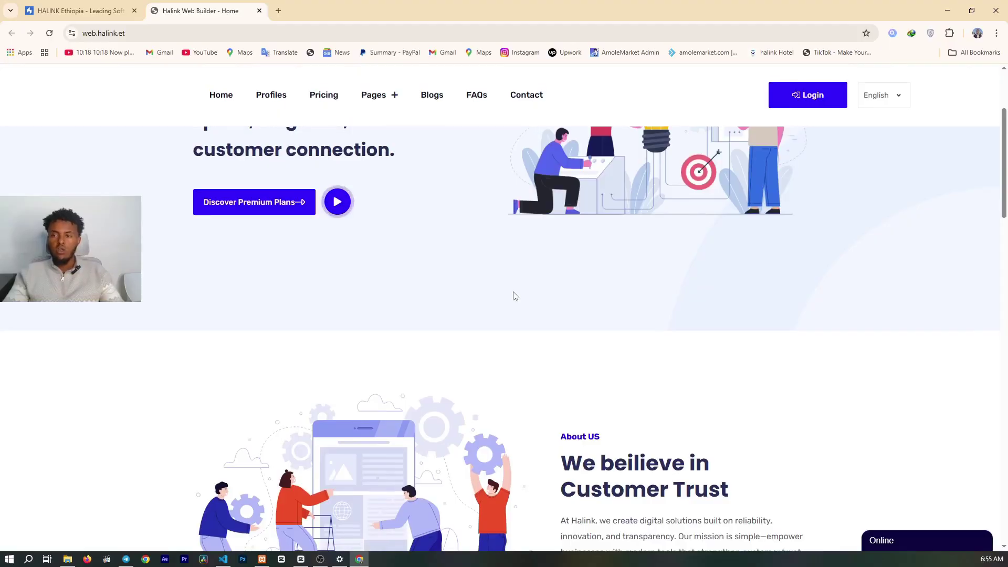
pyautogui.scroll(-8, 514, 296)
pyautogui.scroll(-1, 562, 284)
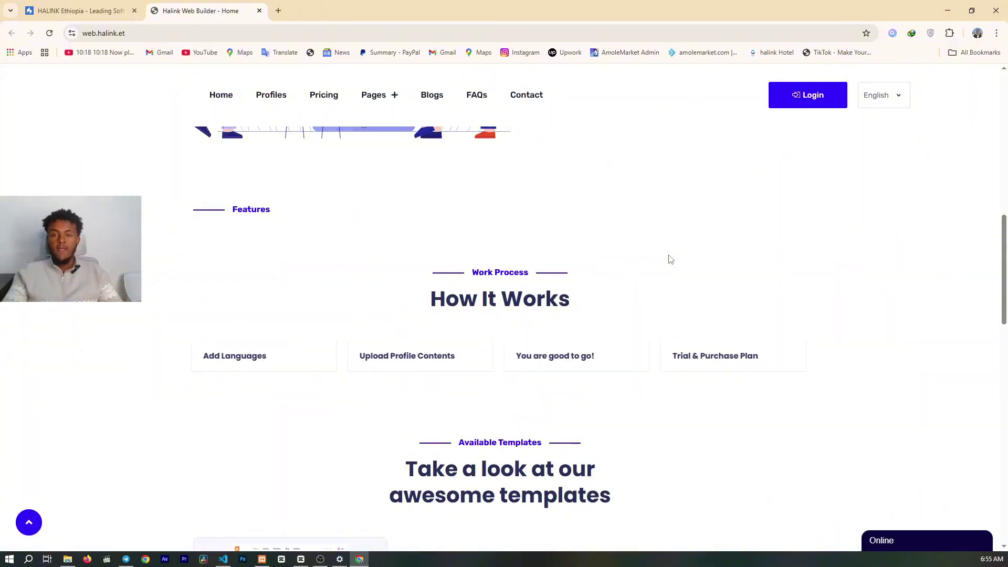
pyautogui.scroll(4, 670, 257)
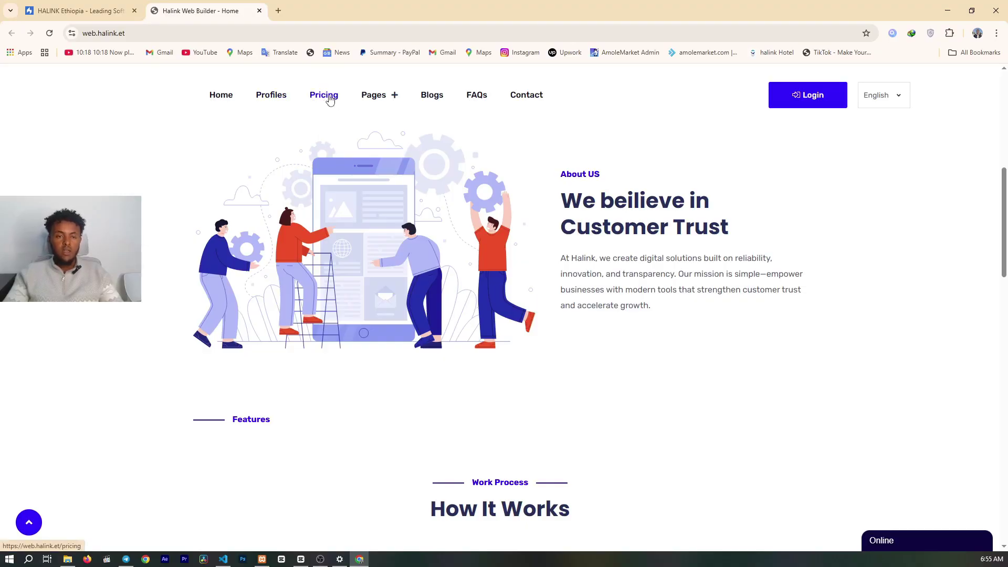
# - Open Pricing and compare the Free Basic and ብር1000 Standard plan features down to the sign-up buttons
pyautogui.click(330, 100)
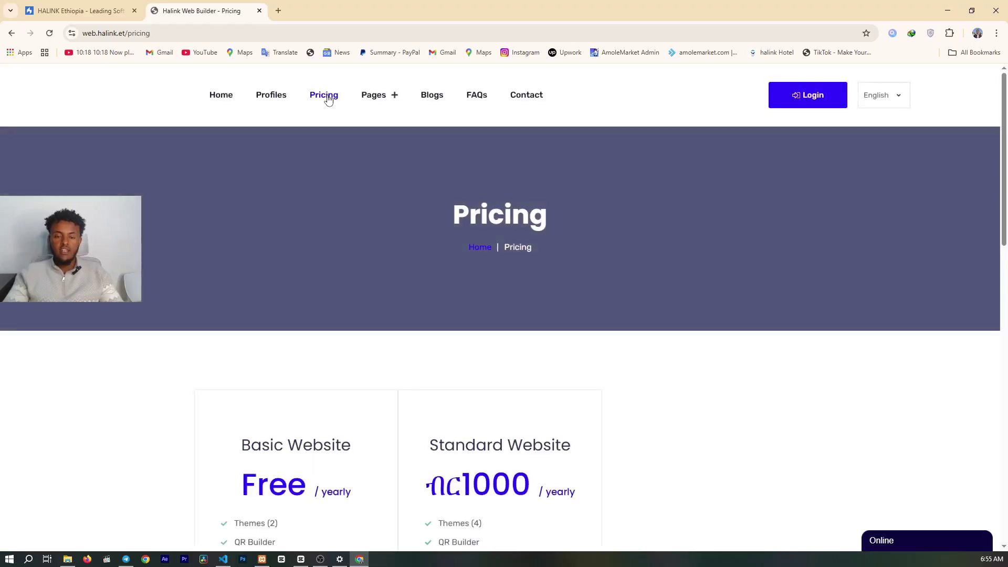
pyautogui.scroll(-5, 332, 109)
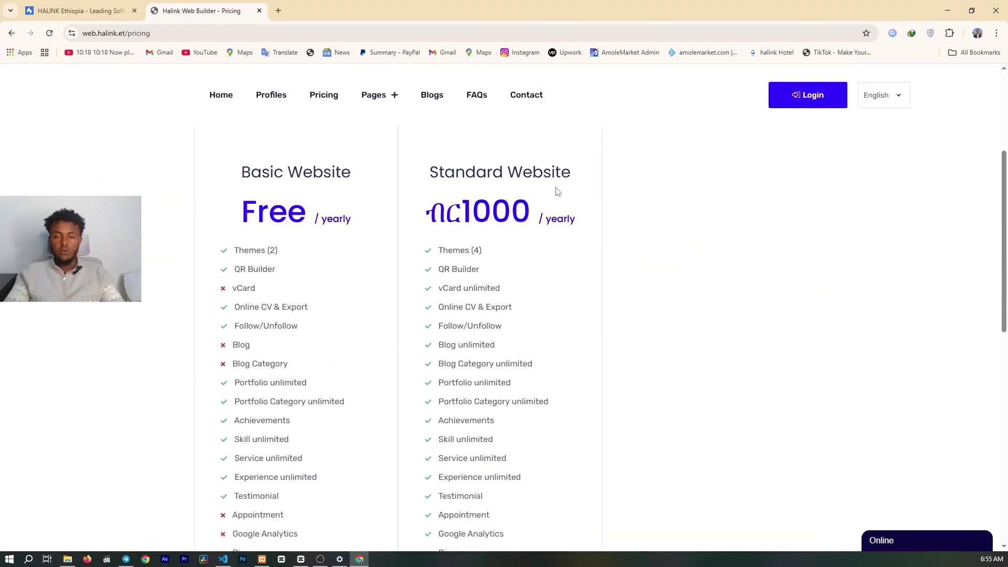
pyautogui.moveTo(247, 171); pyautogui.dragTo(365, 159)
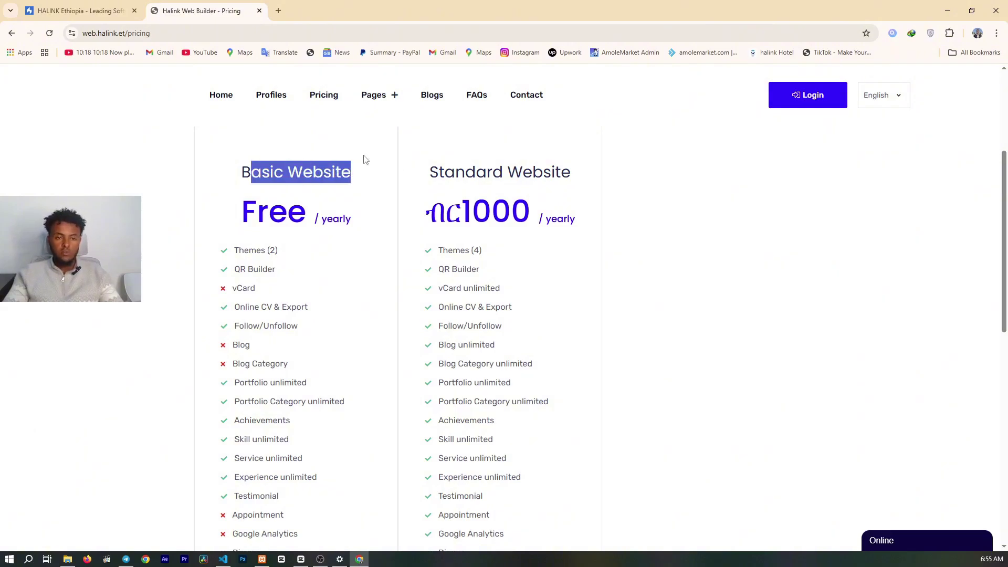
pyautogui.click(503, 181)
pyautogui.scroll(-1, 503, 174)
pyautogui.scroll(2, 319, 297)
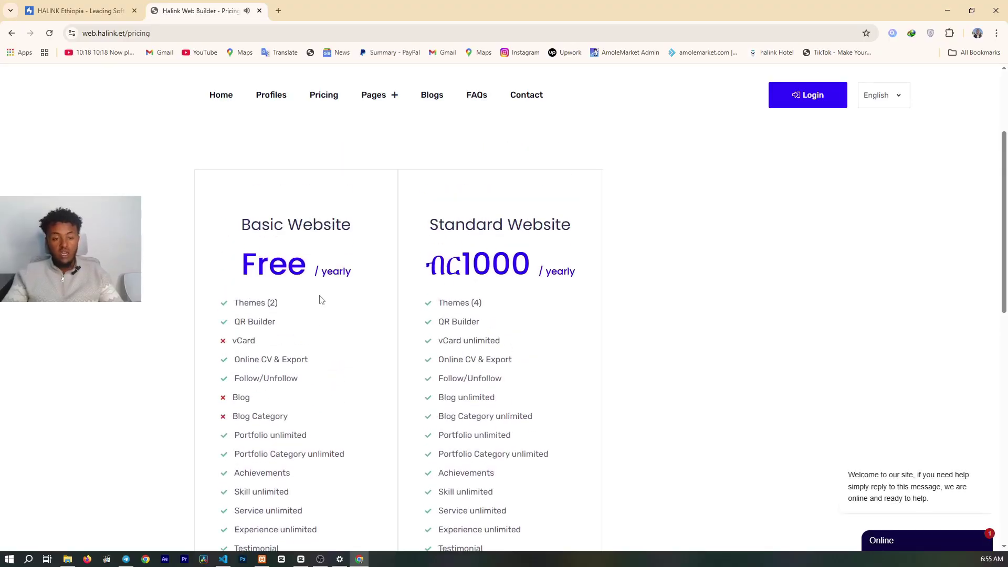
pyautogui.scroll(-1, 334, 253)
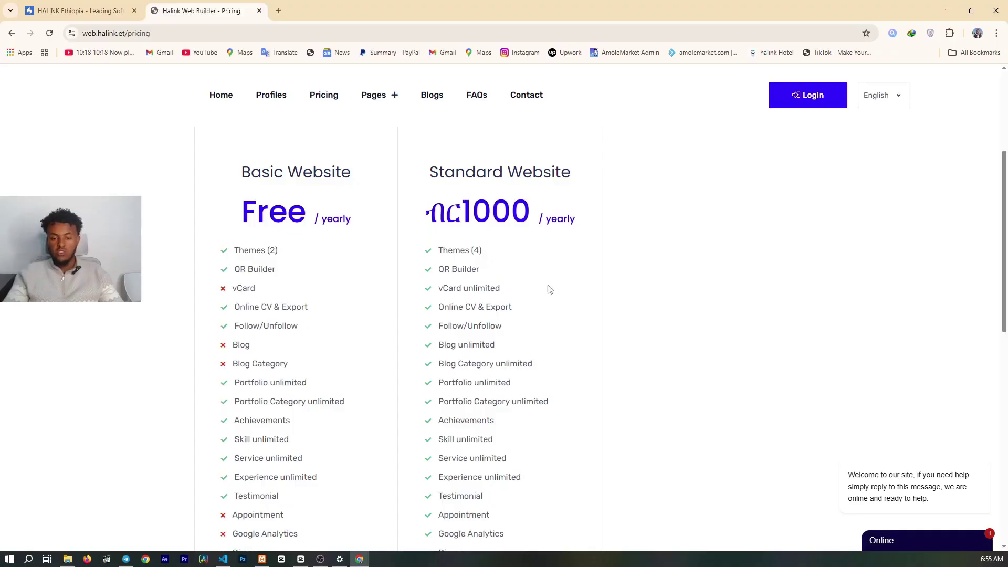
pyautogui.scroll(-2, 517, 291)
pyautogui.scroll(3, 515, 291)
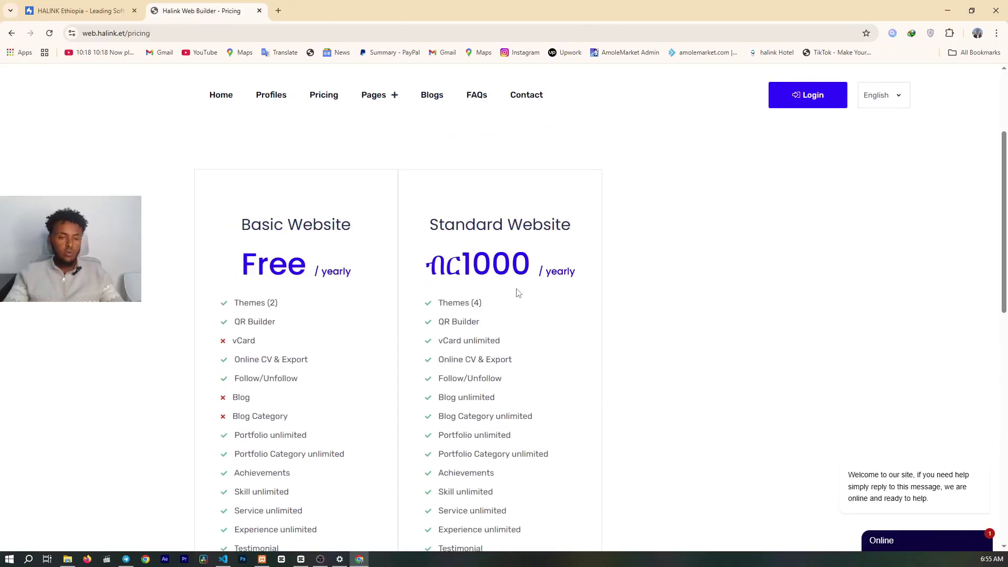
pyautogui.scroll(-2, 397, 279)
pyautogui.scroll(2, 274, 273)
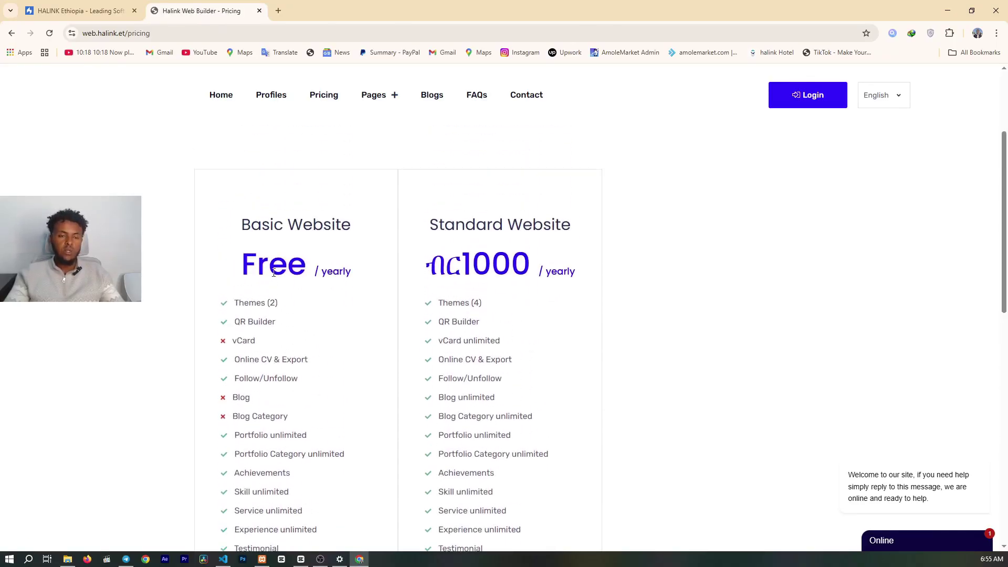
pyautogui.scroll(-2, 273, 272)
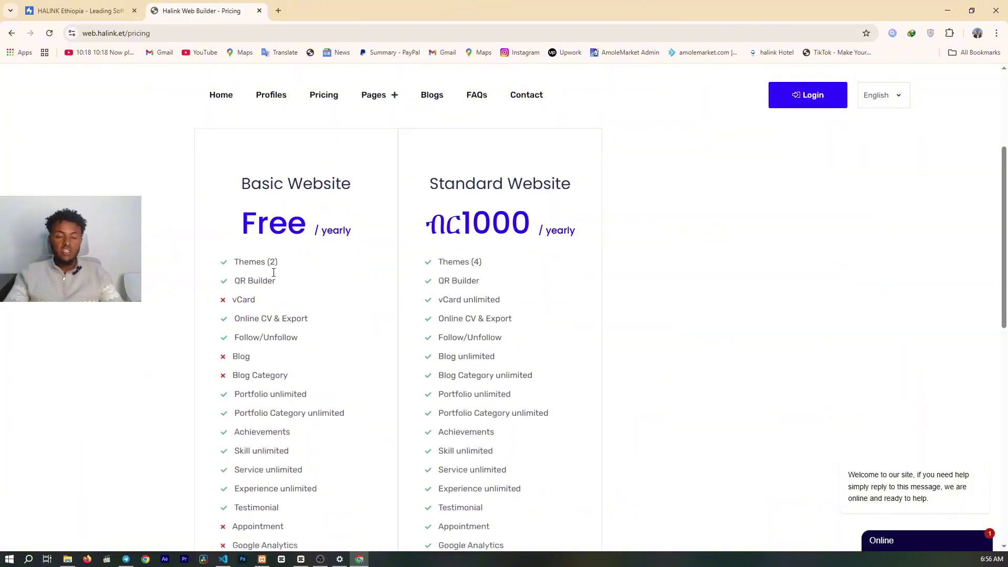
pyautogui.scroll(-3, 274, 273)
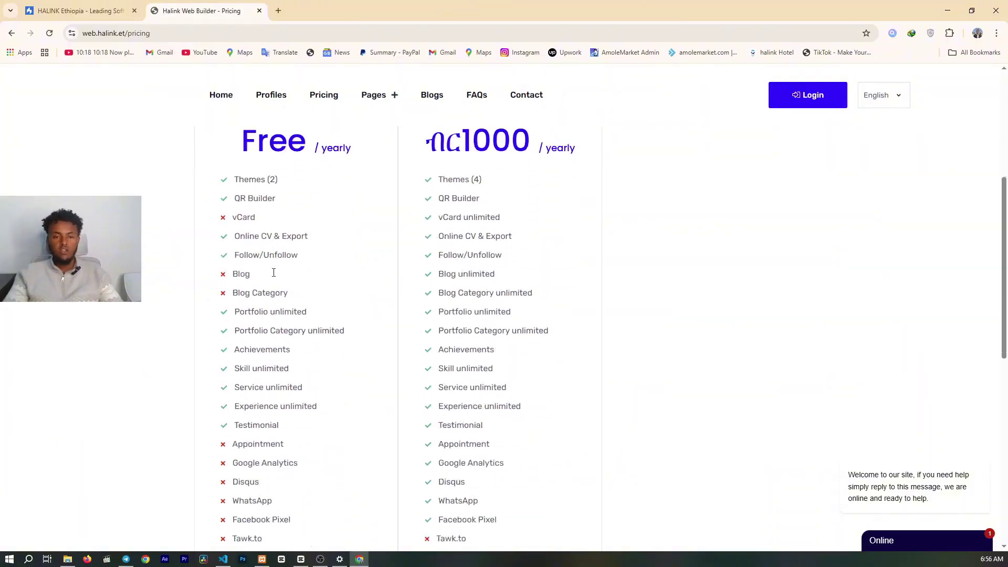
pyautogui.scroll(2, 273, 278)
pyautogui.scroll(-3, 304, 322)
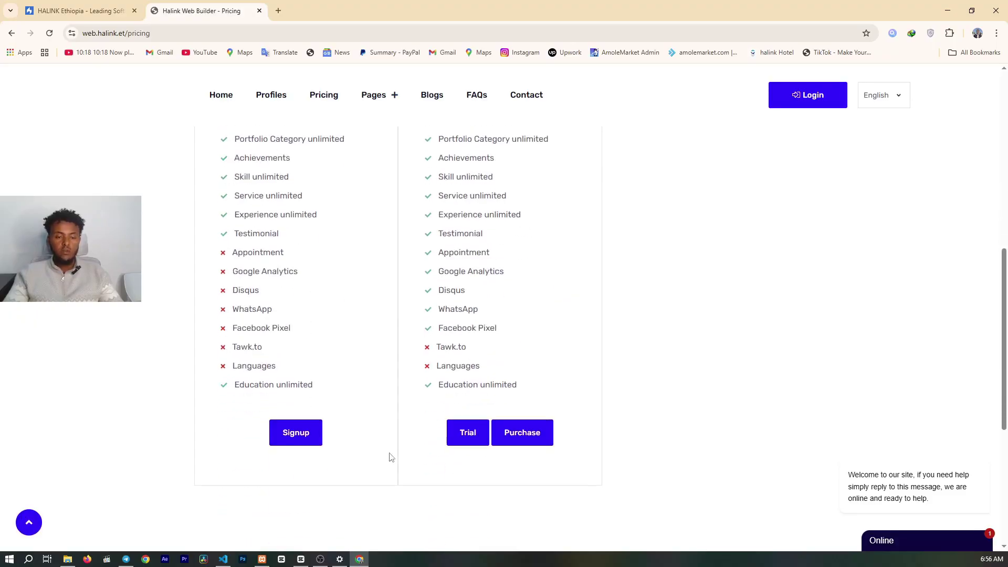
# - Start the Free plan signup and enter a username
pyautogui.click(308, 438)
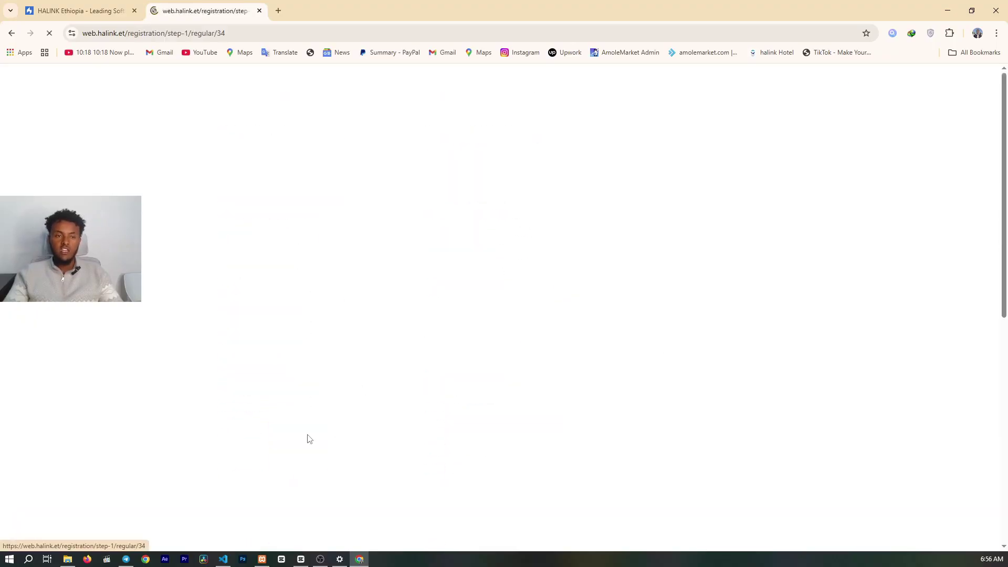
pyautogui.scroll(-4, 308, 434)
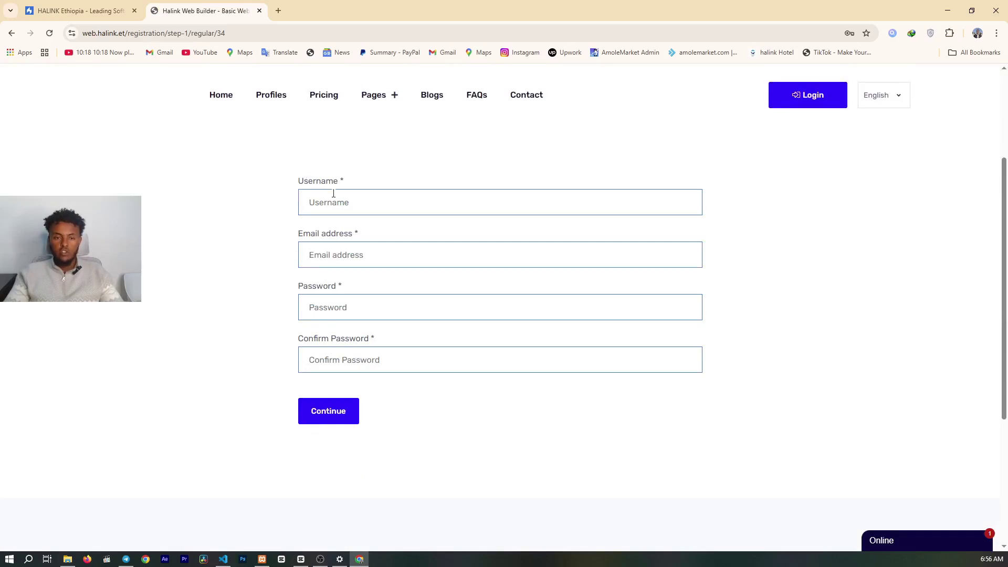
pyautogui.moveTo(287, 187); pyautogui.dragTo(348, 180)
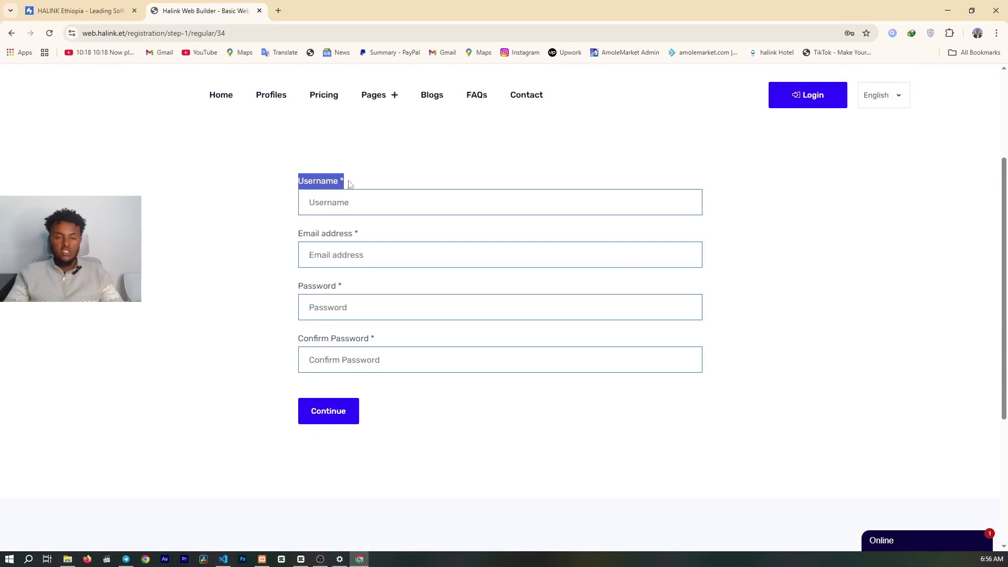
pyautogui.click(342, 235)
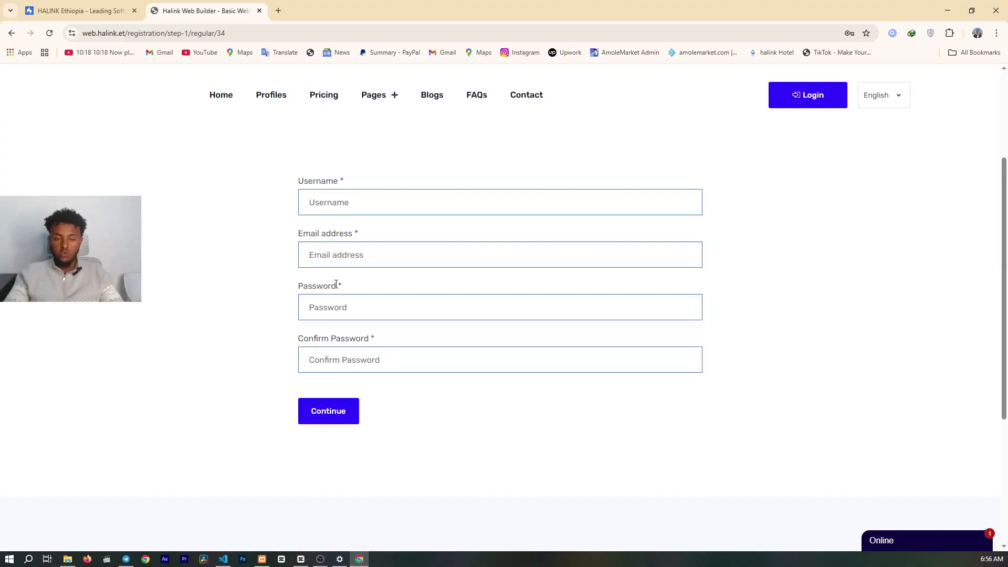
pyautogui.click(366, 201)
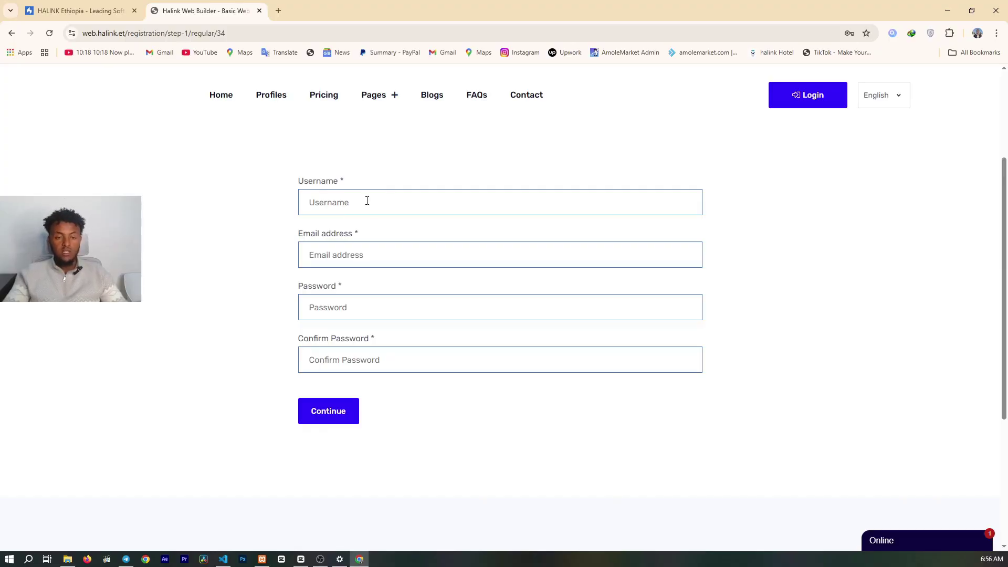
pyautogui.write('Abebe')
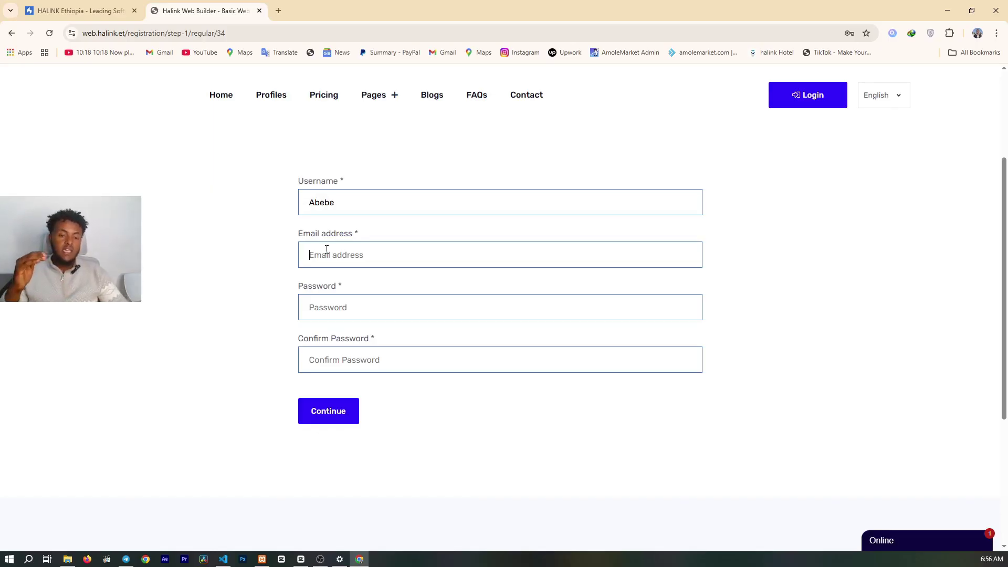
# - Enter the e-mail address and a matching password twice, then submit the registration
pyautogui.click(327, 250)
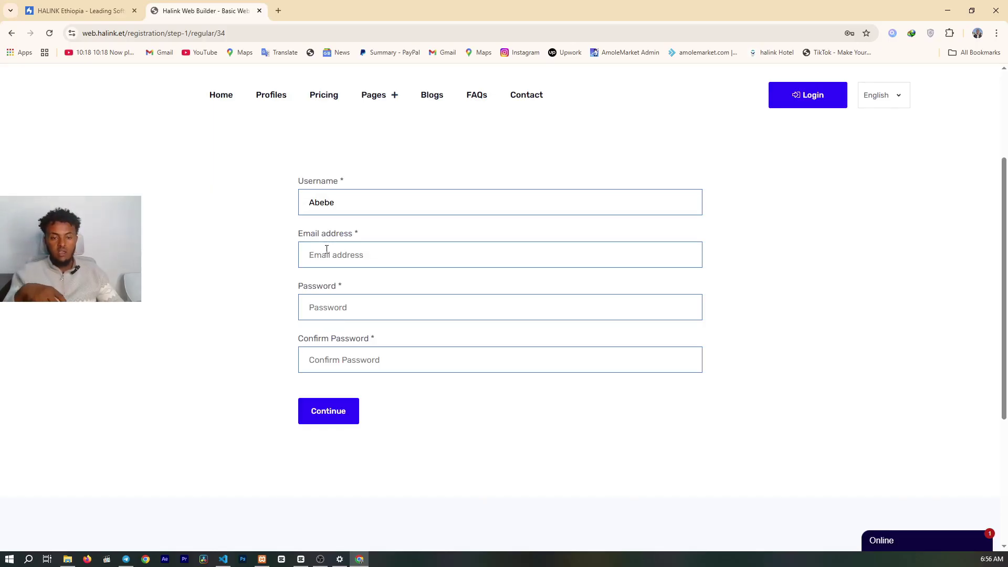
pyautogui.click(326, 249)
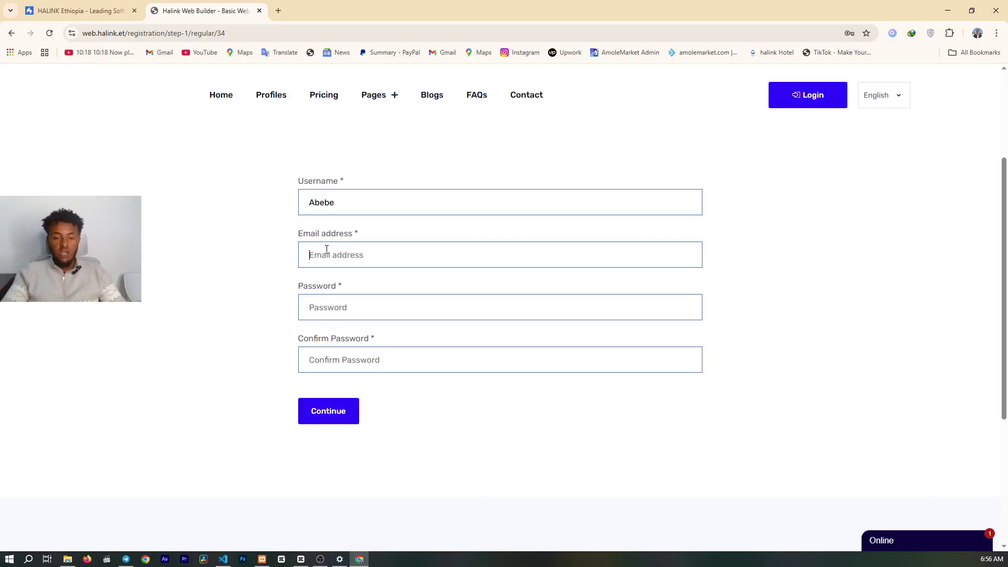
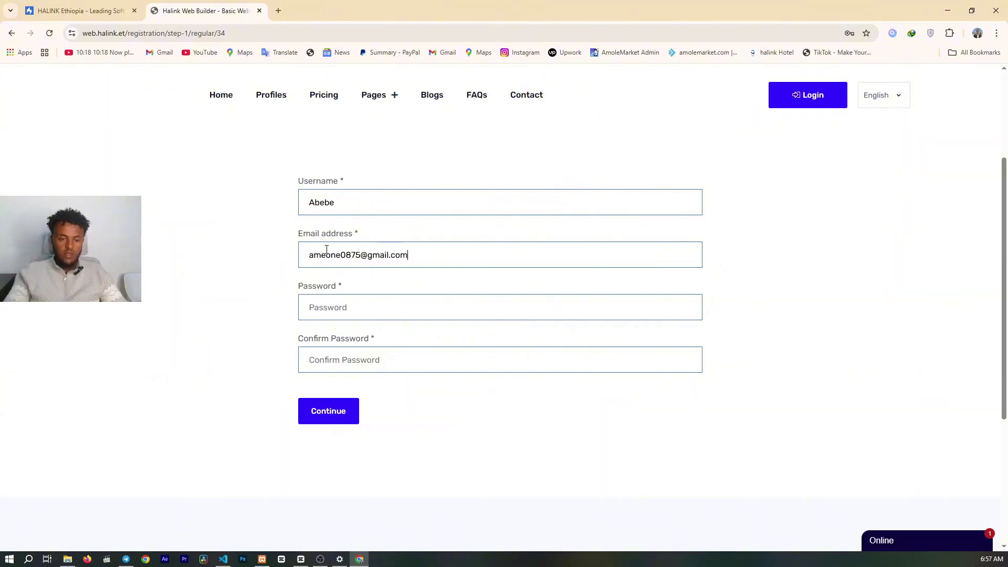
pyautogui.click(437, 297)
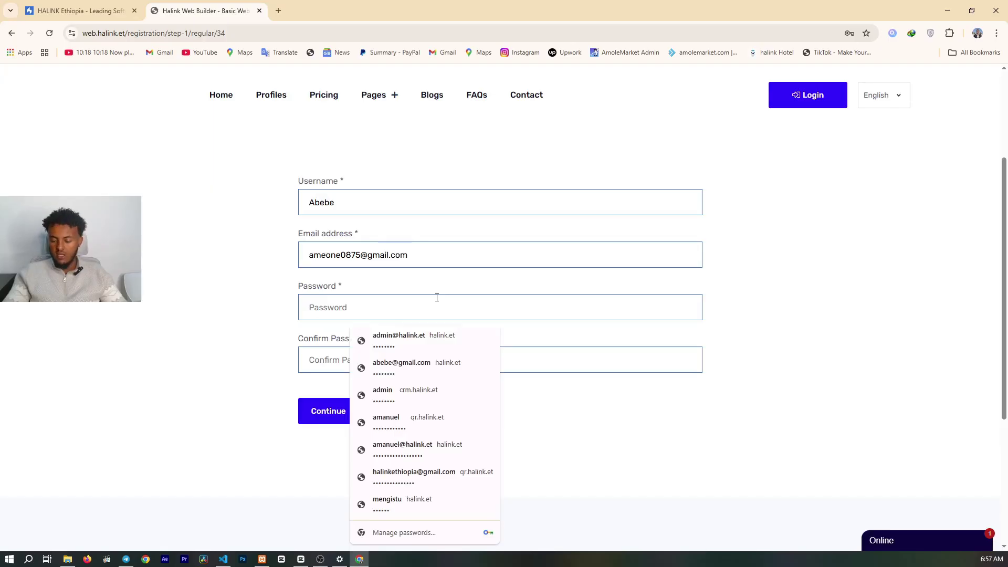
pyautogui.write('••••••••')
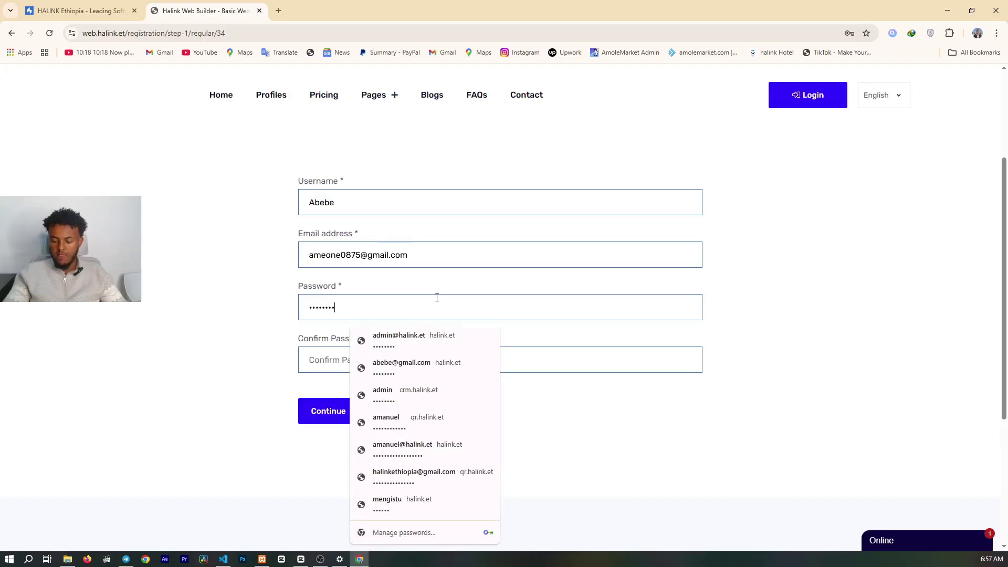
pyautogui.click(321, 358)
pyautogui.write('•••')
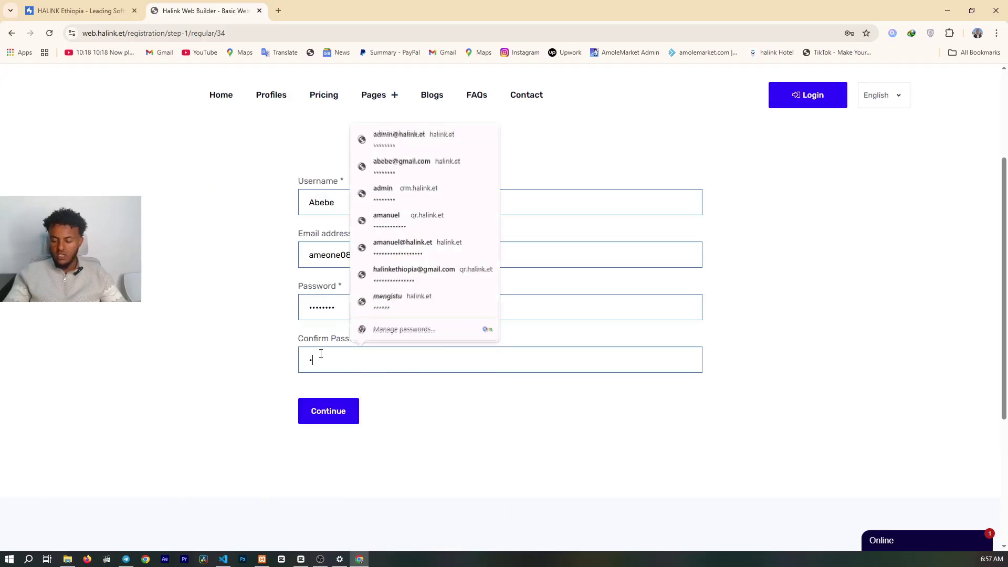
pyautogui.write('•••••')
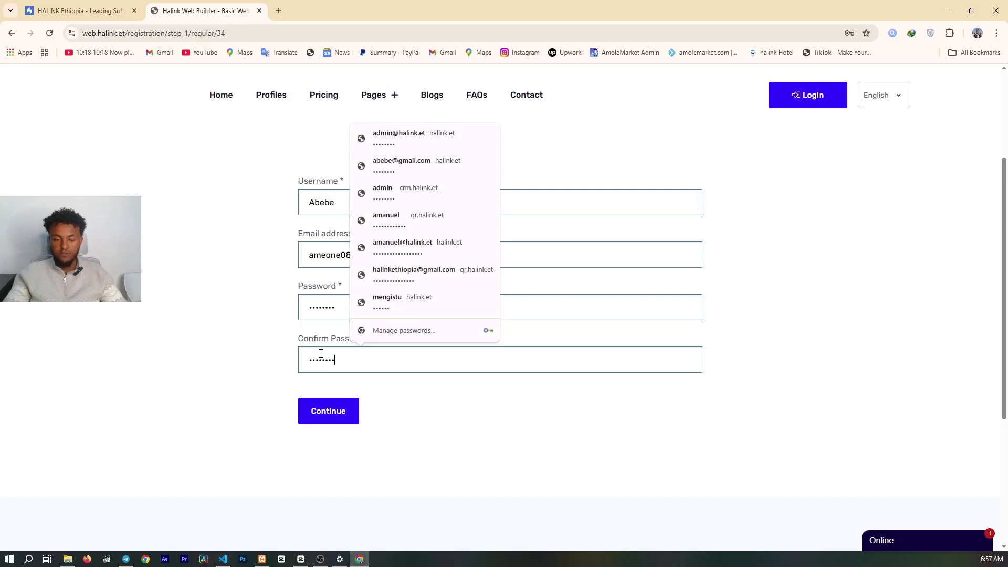
pyautogui.click(335, 413)
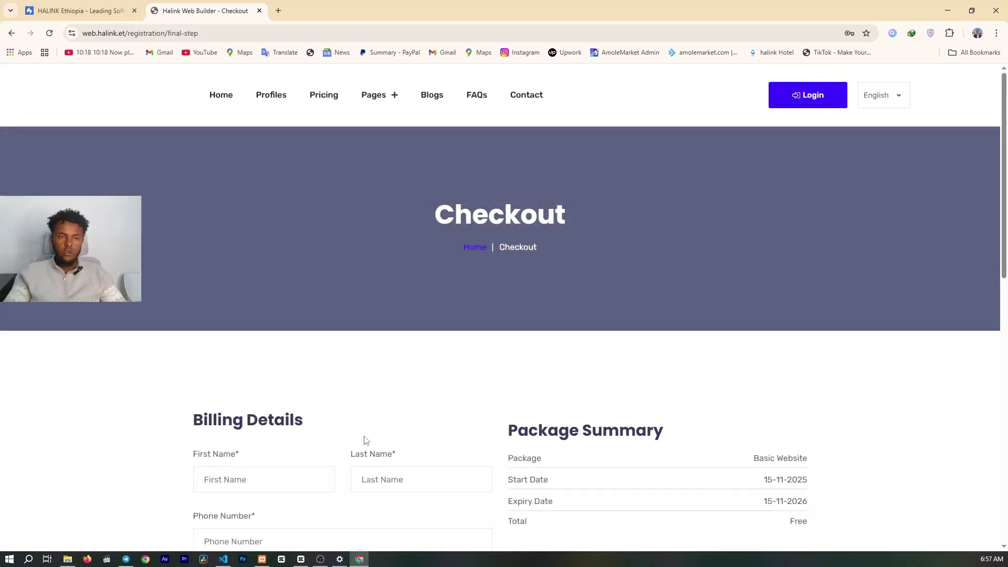
# - Dismiss Chrome's password warning and scroll the Checkout page to the Billing Details form
pyautogui.scroll(-1, 358, 315)
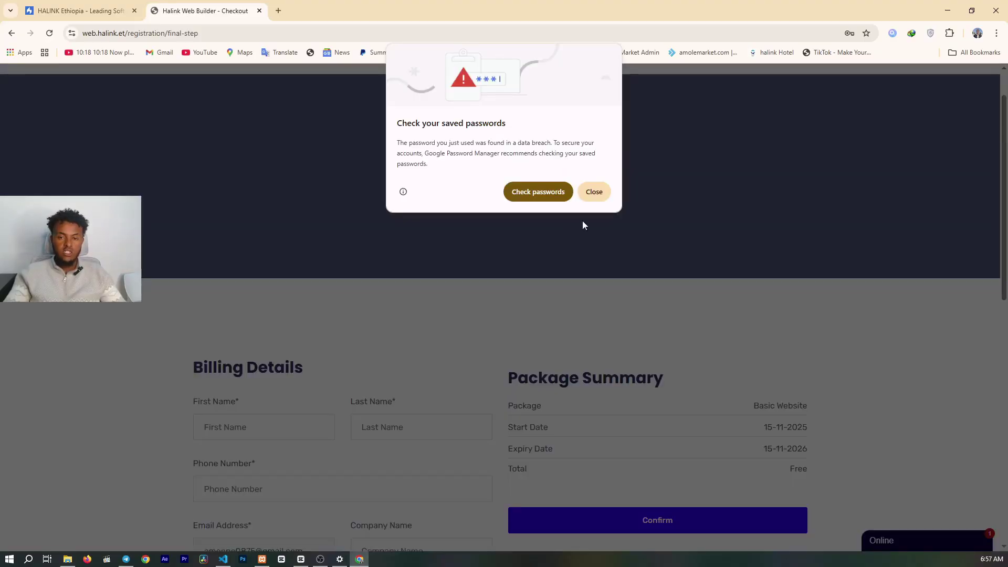
pyautogui.click(592, 193)
pyautogui.scroll(1, 408, 227)
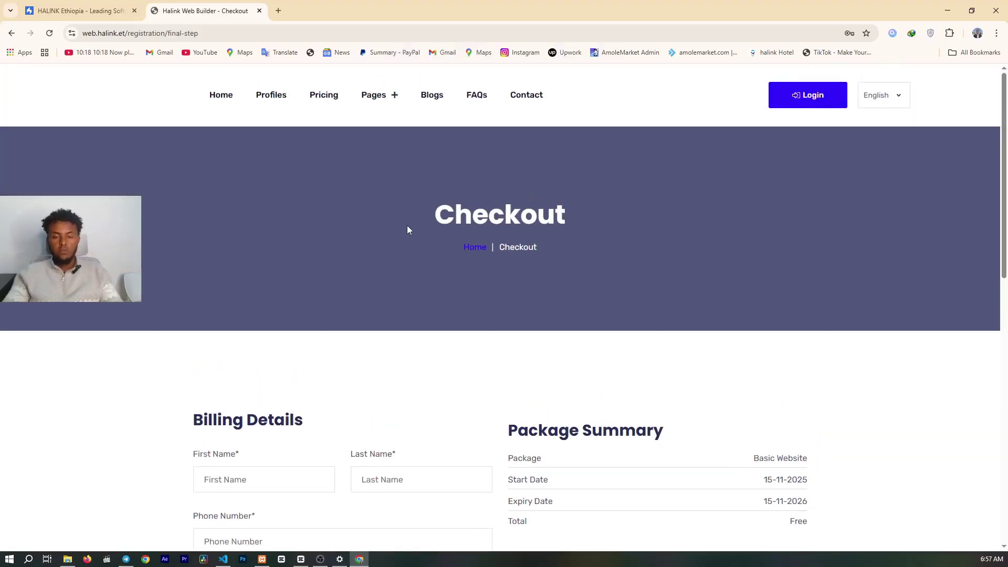
pyautogui.scroll(-5, 407, 227)
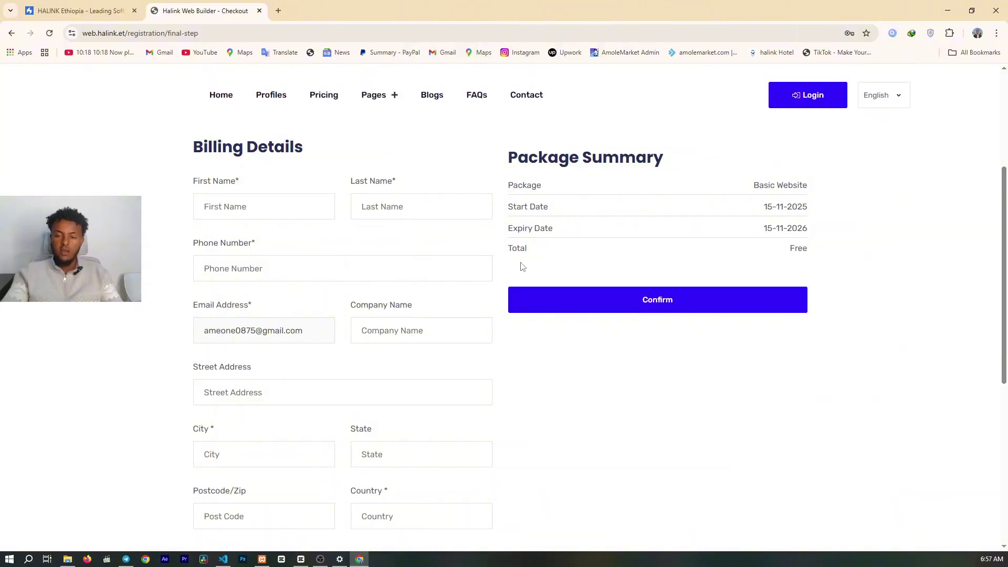
pyautogui.scroll(2, 604, 253)
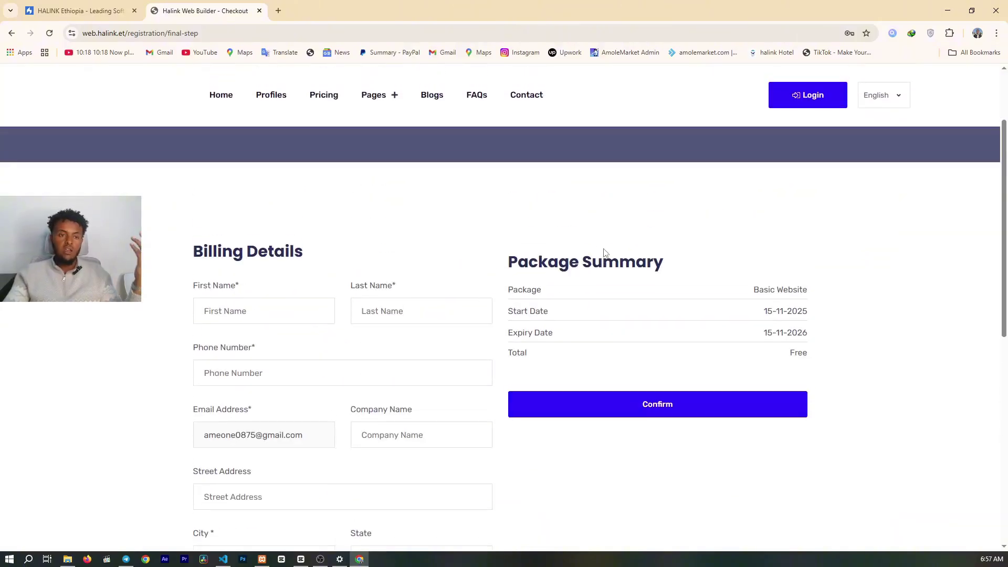
pyautogui.scroll(3, 604, 252)
pyautogui.scroll(-6, 603, 253)
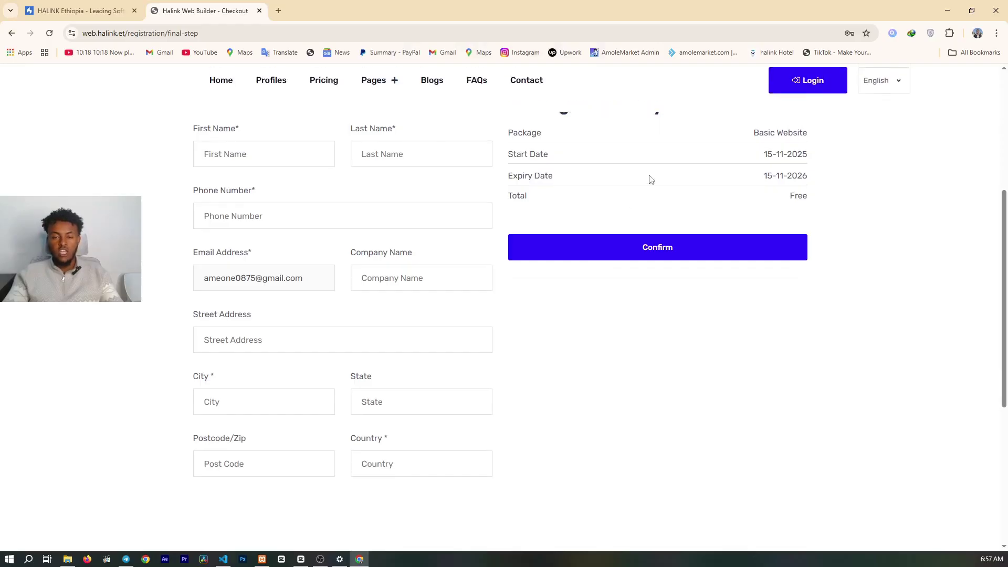
pyautogui.scroll(2, 642, 180)
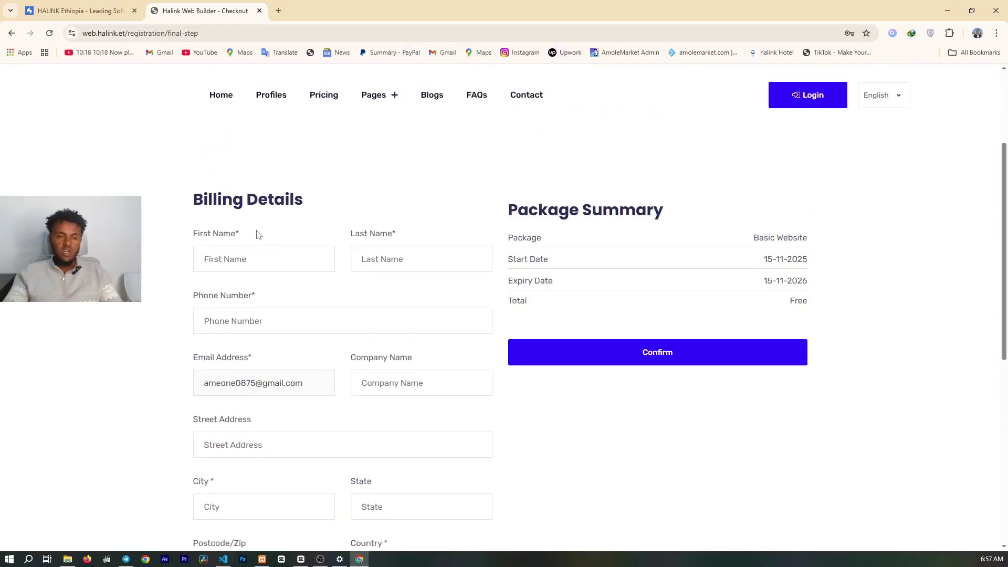
pyautogui.scroll(-1, 272, 305)
pyautogui.scroll(-1, 273, 305)
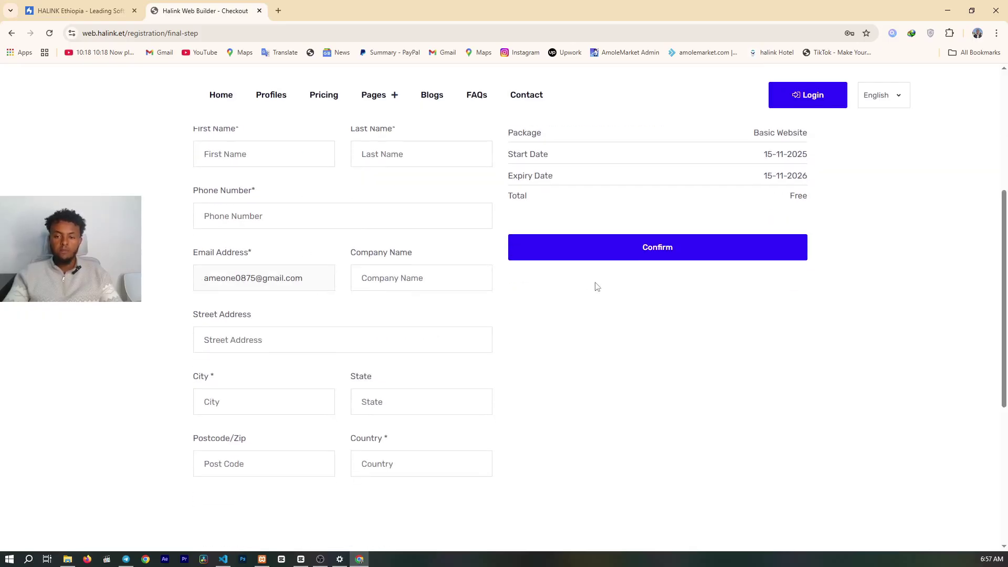
pyautogui.scroll(-1, 597, 287)
pyautogui.scroll(2, 598, 287)
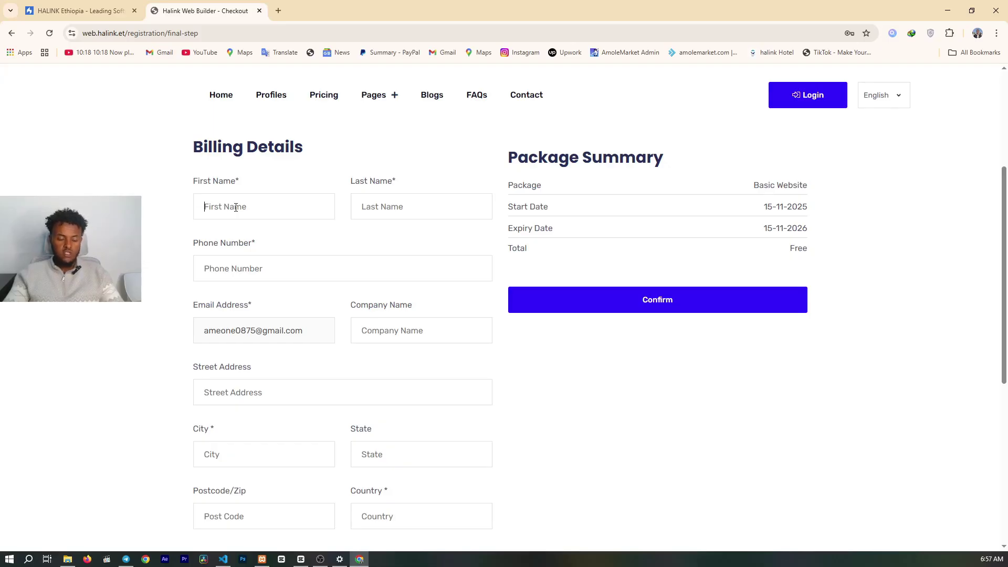
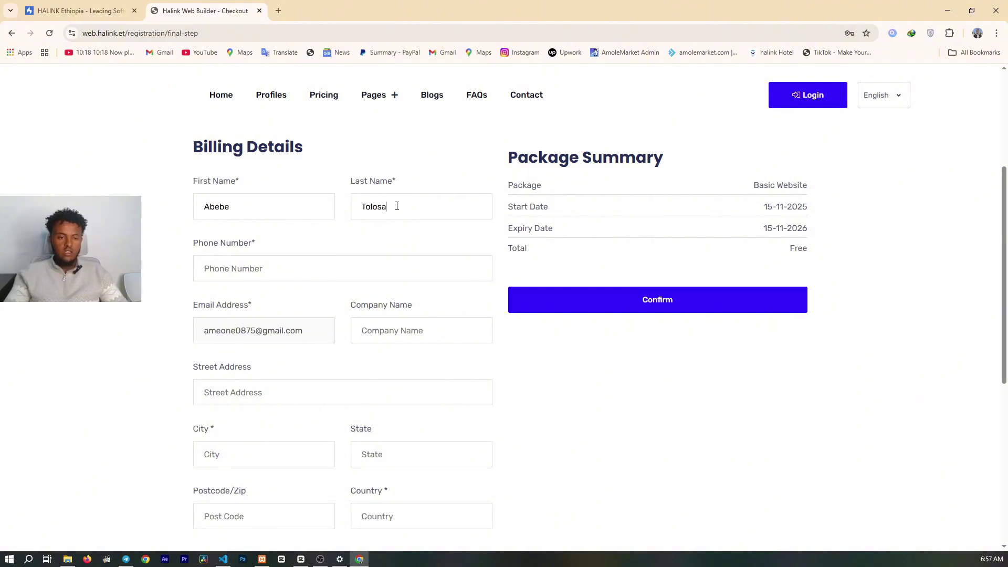
# - Enter the billing first and last name and the phone number
pyautogui.click(284, 266)
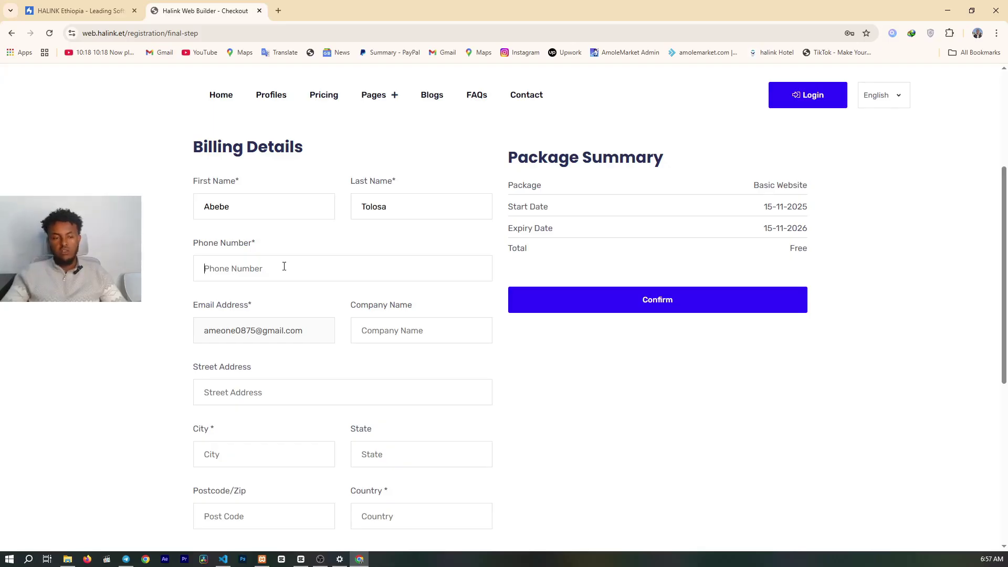
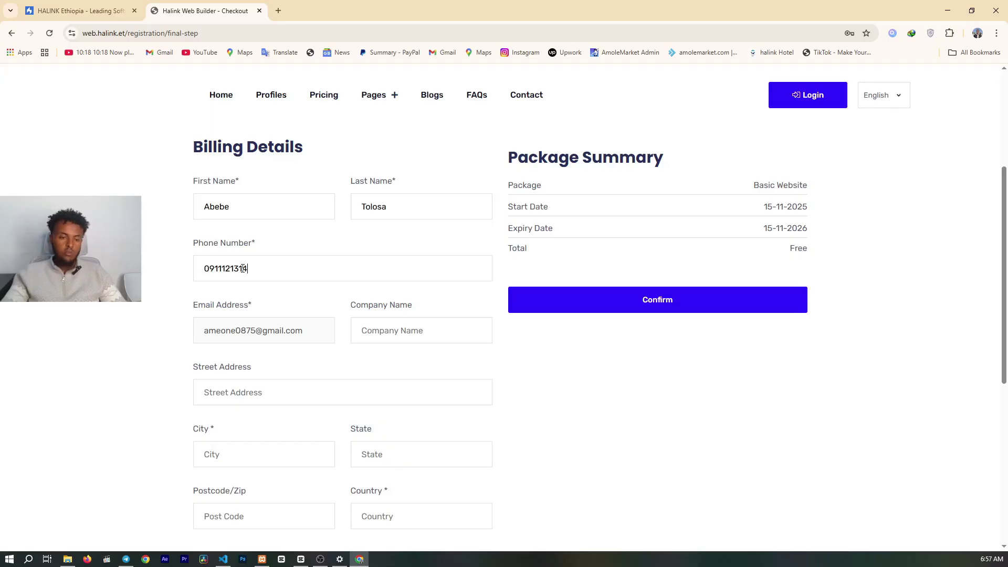
# - Check the prefilled e-mail address and enter the company name
pyautogui.scroll(-1, 243, 268)
pyautogui.moveTo(211, 260); pyautogui.dragTo(252, 265)
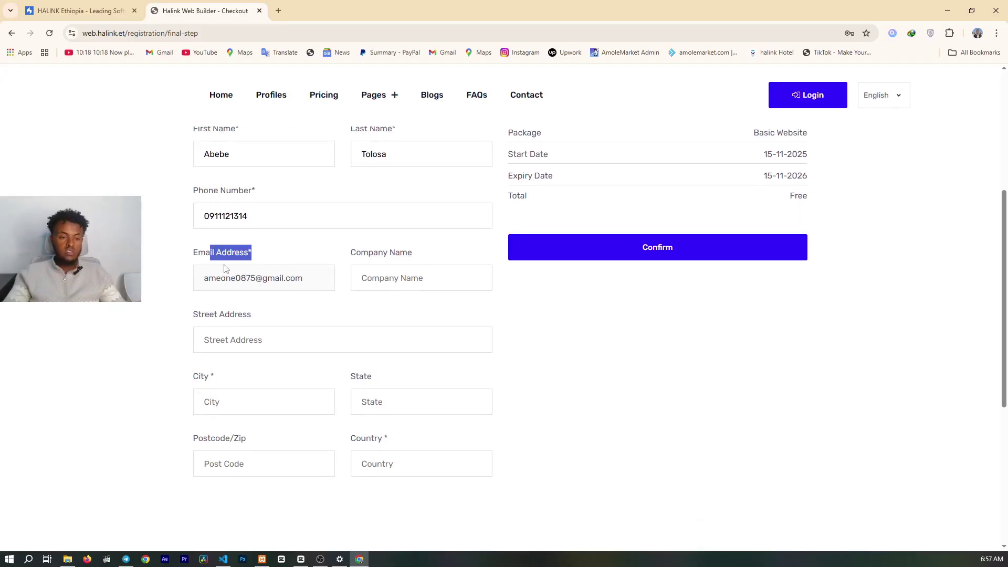
pyautogui.click(240, 282)
pyautogui.tripleClick(240, 283)
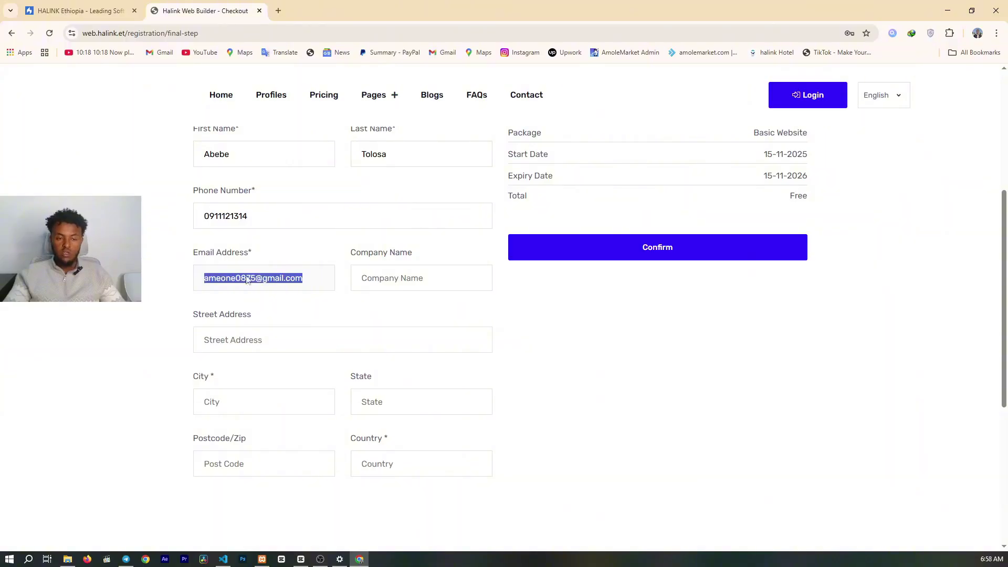
pyautogui.click(310, 281)
pyautogui.click(391, 270)
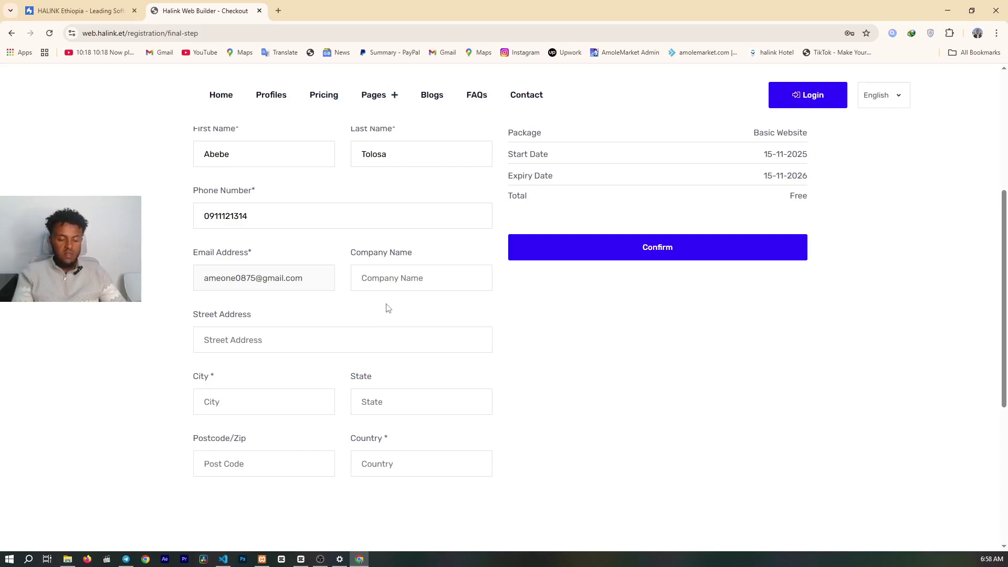
pyautogui.write('Abebe')
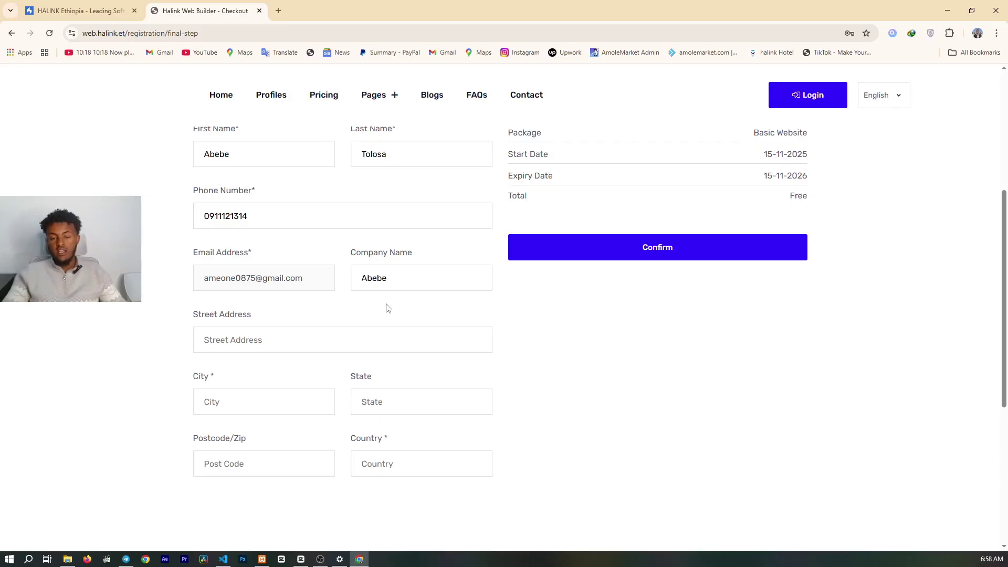
# - Type the billing street address and city, correcting stray characters and a misspelling
pyautogui.scroll(-2, 397, 292)
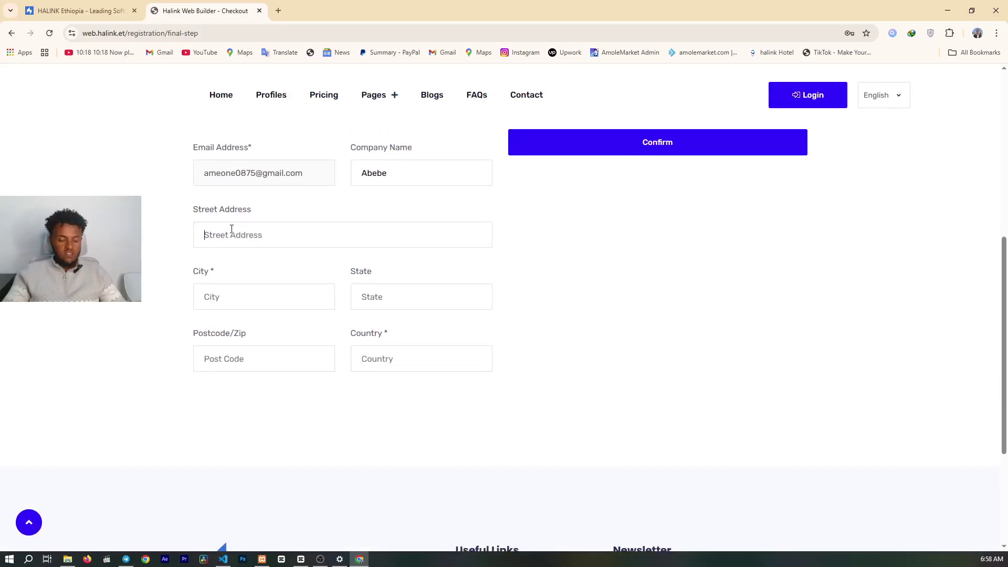
pyautogui.write('A')
pyautogui.press('BackSpace')
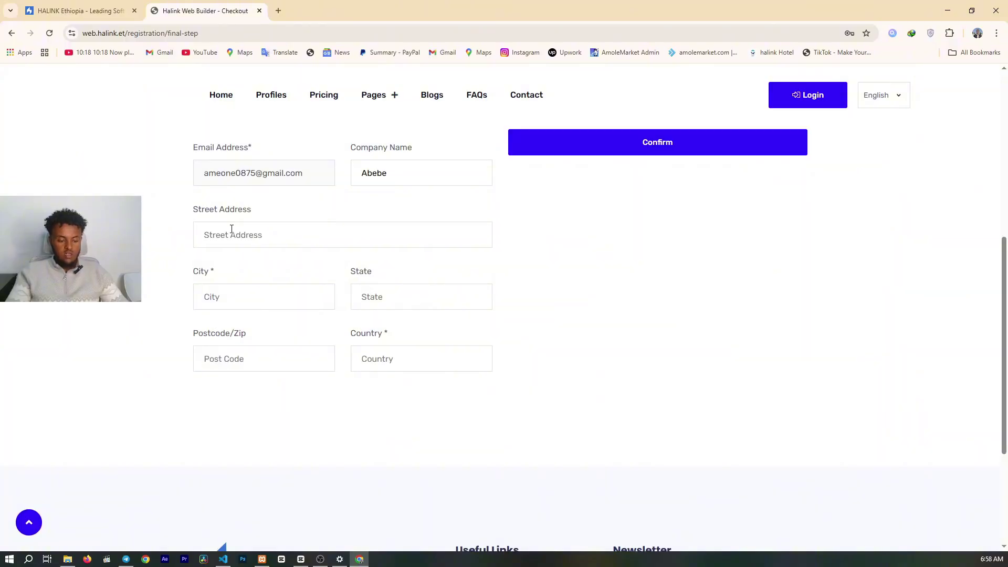
pyautogui.write('B')
pyautogui.press('BackSpace')
pyautogui.write('Ethiipia')
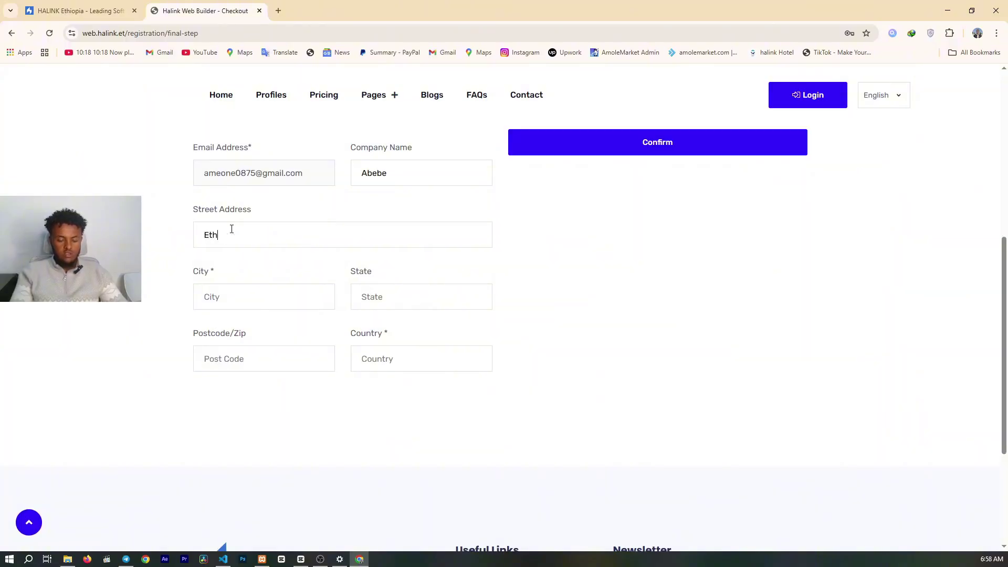
pyautogui.press('BackSpace')
pyautogui.press('BackSpace')
pyautogui.press('BackSpace')
pyautogui.press('BackSpace')
pyautogui.press('BackSpace')
pyautogui.press('BackSpace')
pyautogui.press('BackSpace')
pyautogui.press('BackSpace')
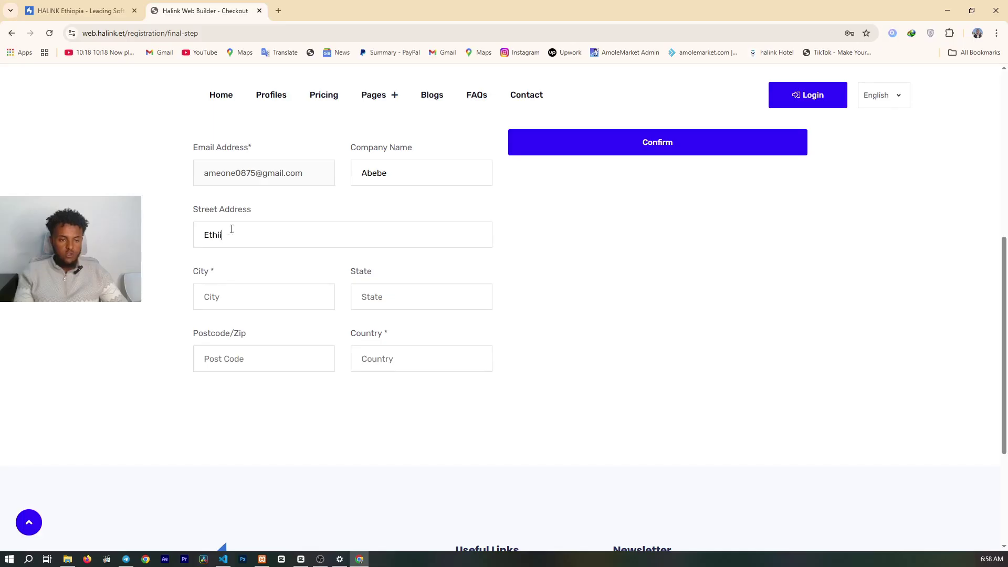
pyautogui.write('Ethio')
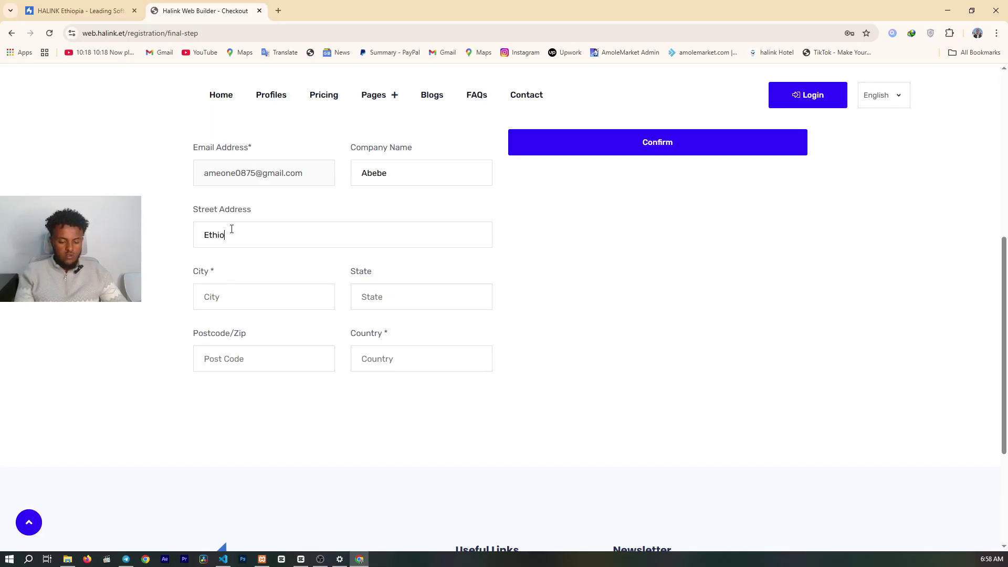
pyautogui.write('pia, Addis Ababa')
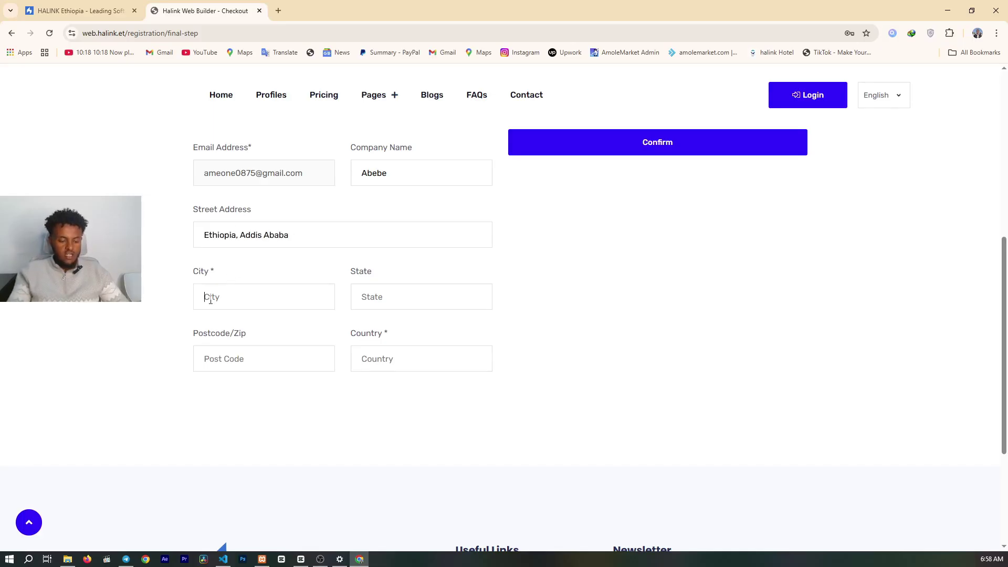
pyautogui.write('Addis Ababa')
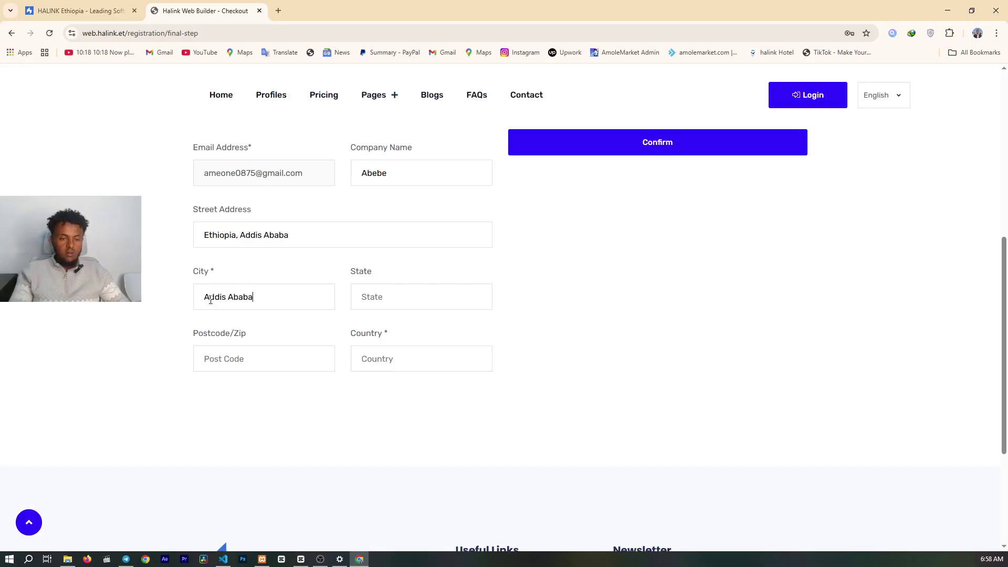
# - Fill in the billing state, postcode and country fields
pyautogui.click(408, 289)
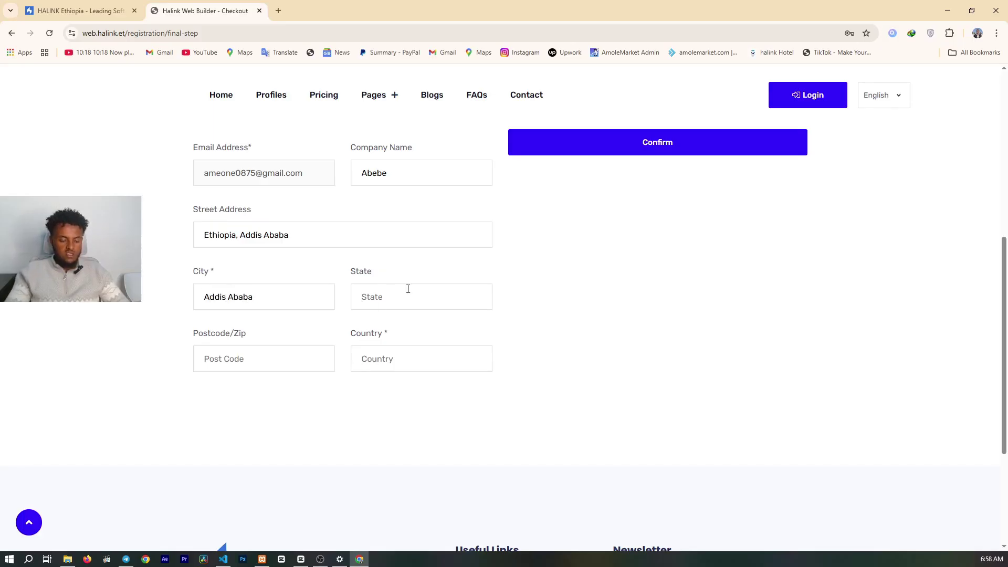
pyautogui.write('Addis Ababa')
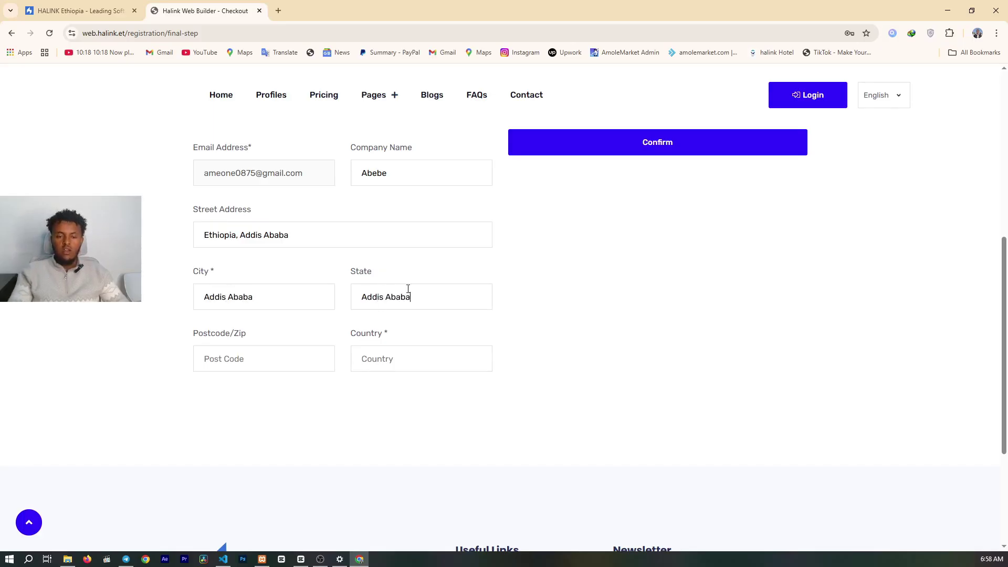
pyautogui.click(247, 361)
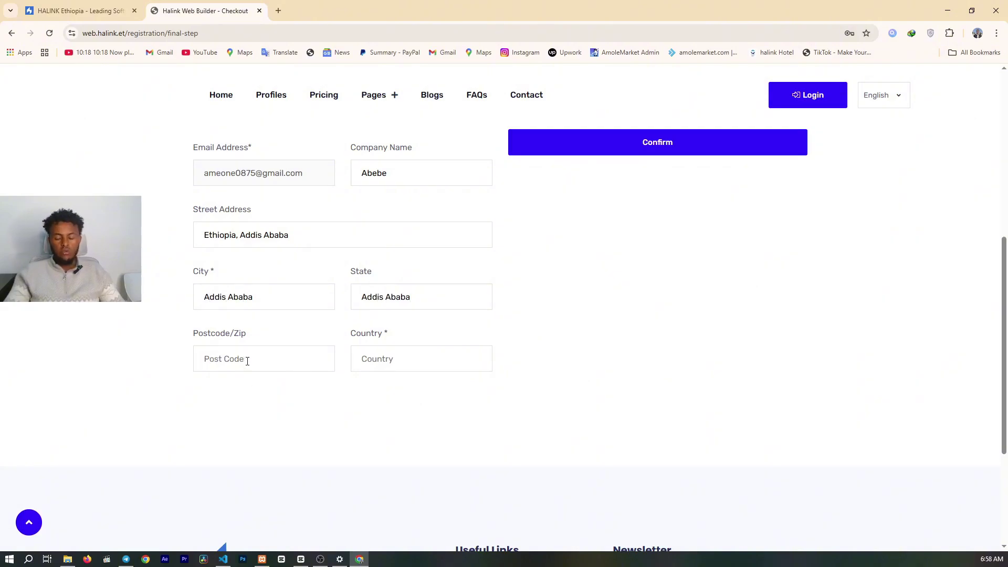
pyautogui.write('1000')
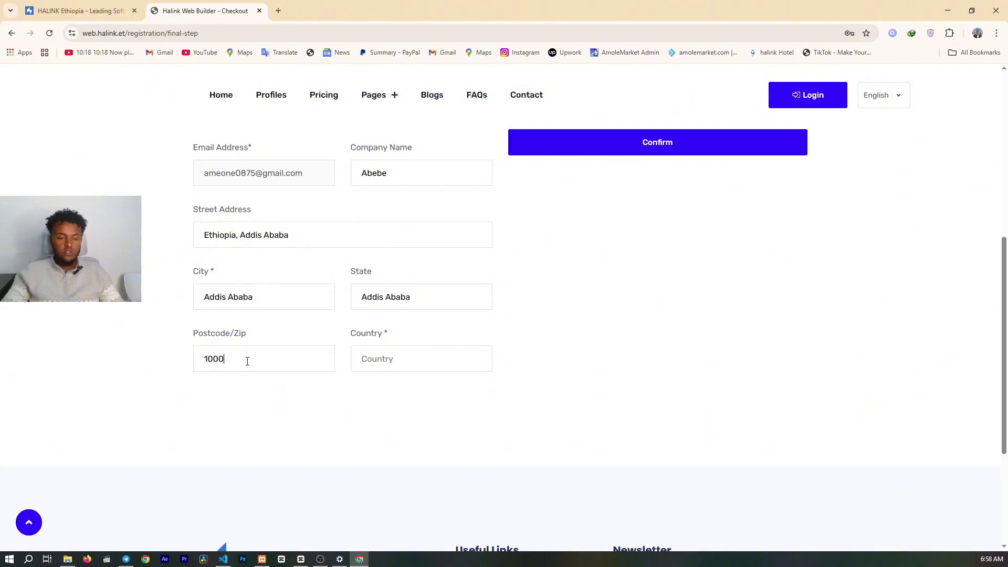
pyautogui.click(380, 360)
pyautogui.write('Ethiopi')
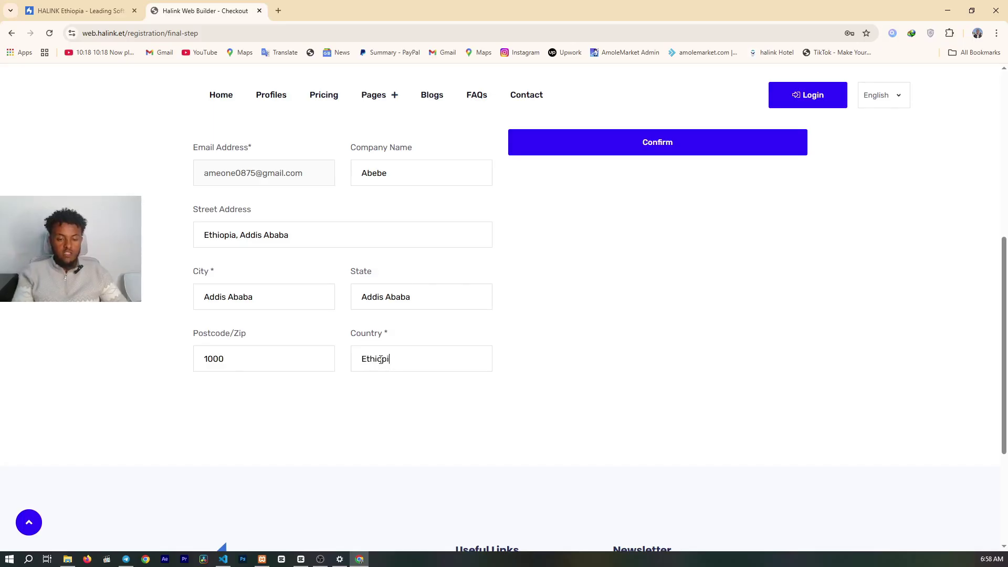
pyautogui.write('a')
pyautogui.scroll(-4, 402, 315)
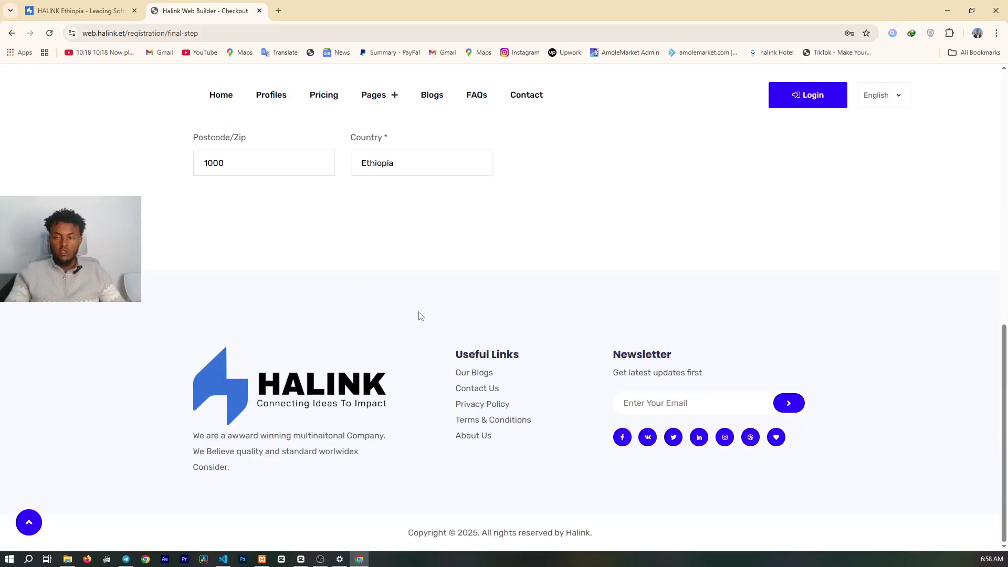
pyautogui.scroll(11, 420, 315)
pyautogui.scroll(-4, 420, 315)
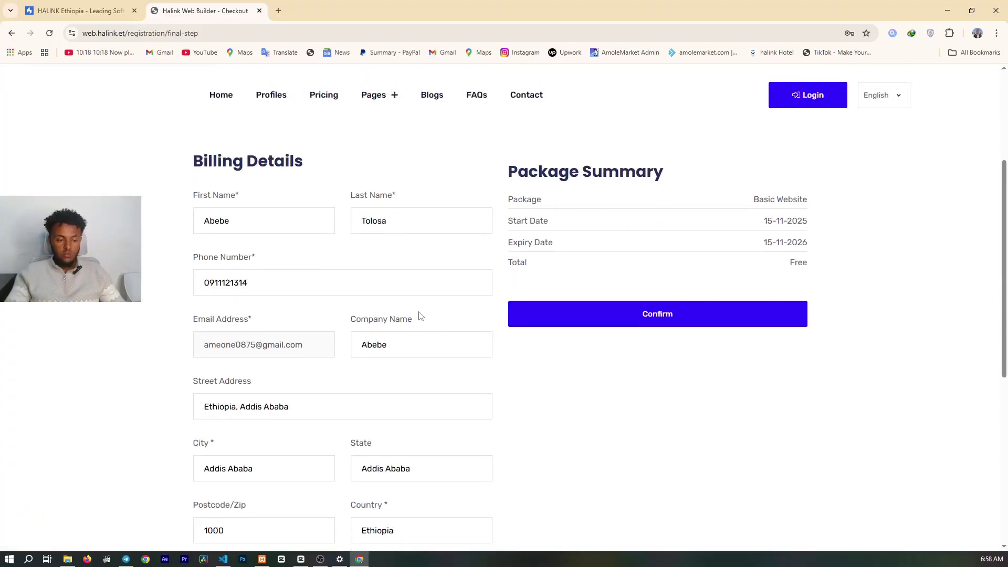
# - Confirm the free Basic Website order and go home from the Payment Success page
pyautogui.click(612, 316)
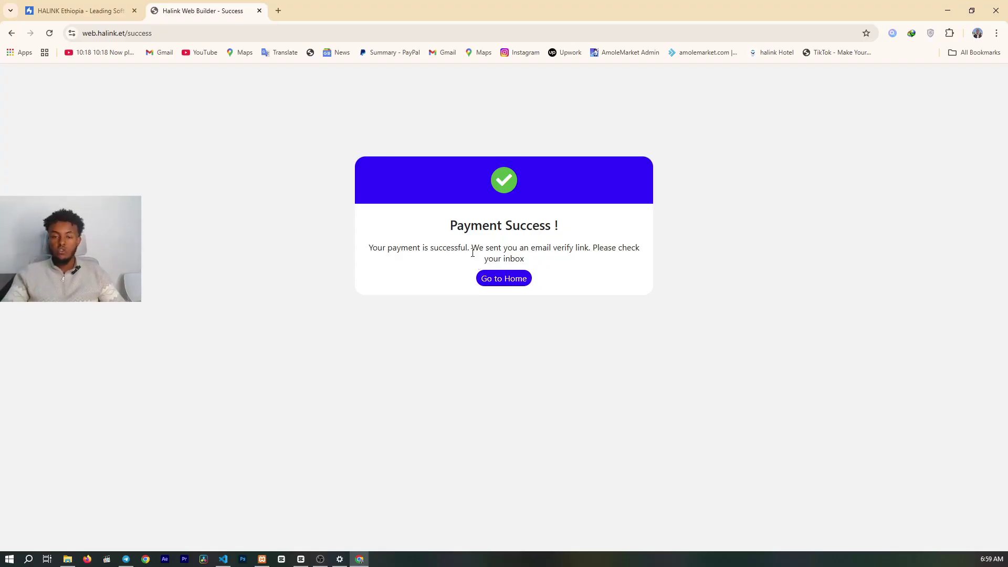
pyautogui.click(497, 282)
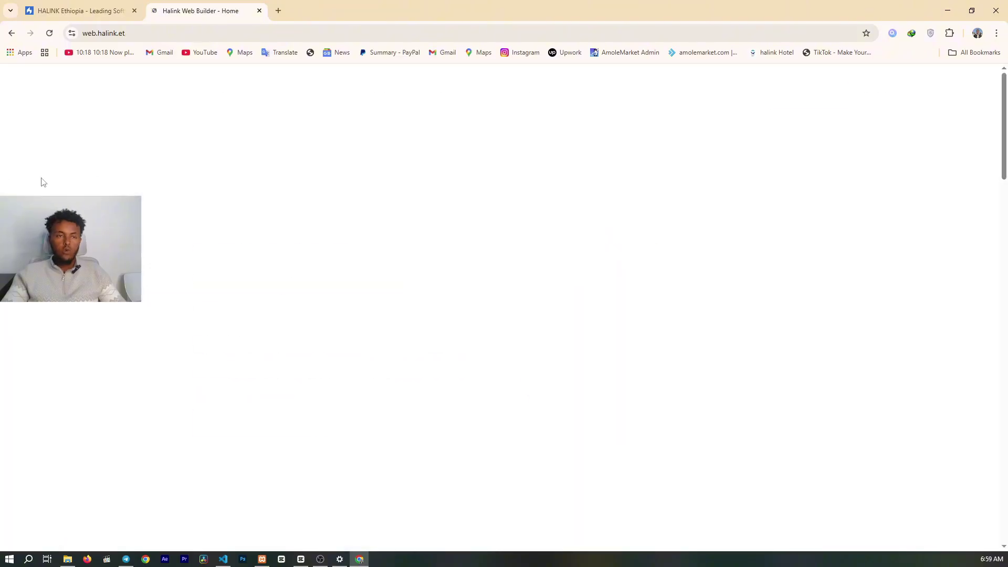
# - Log in with the new account's e-mail and password, getting a 'Please verify your account' error
pyautogui.click(797, 101)
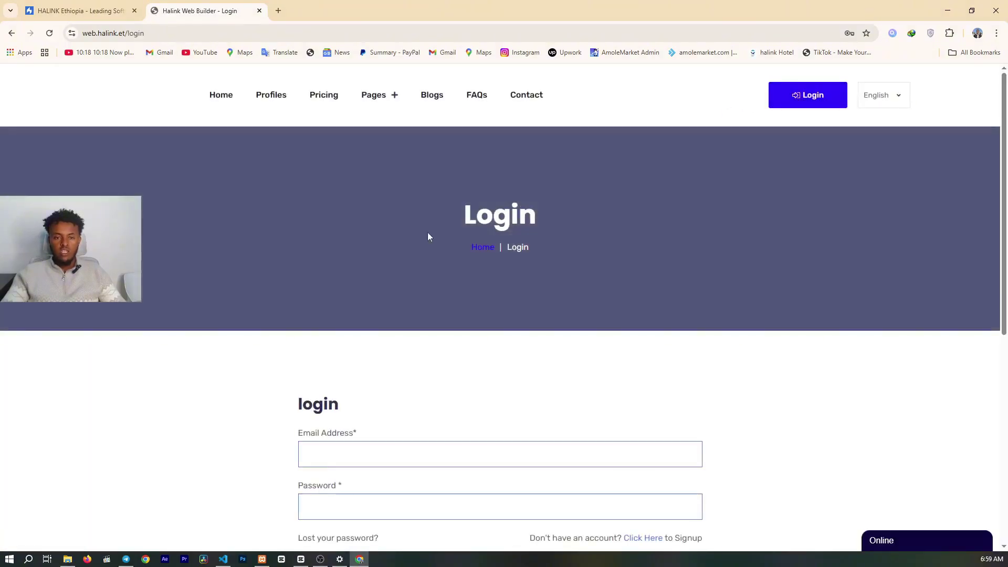
pyautogui.scroll(-3, 427, 232)
pyautogui.click(345, 293)
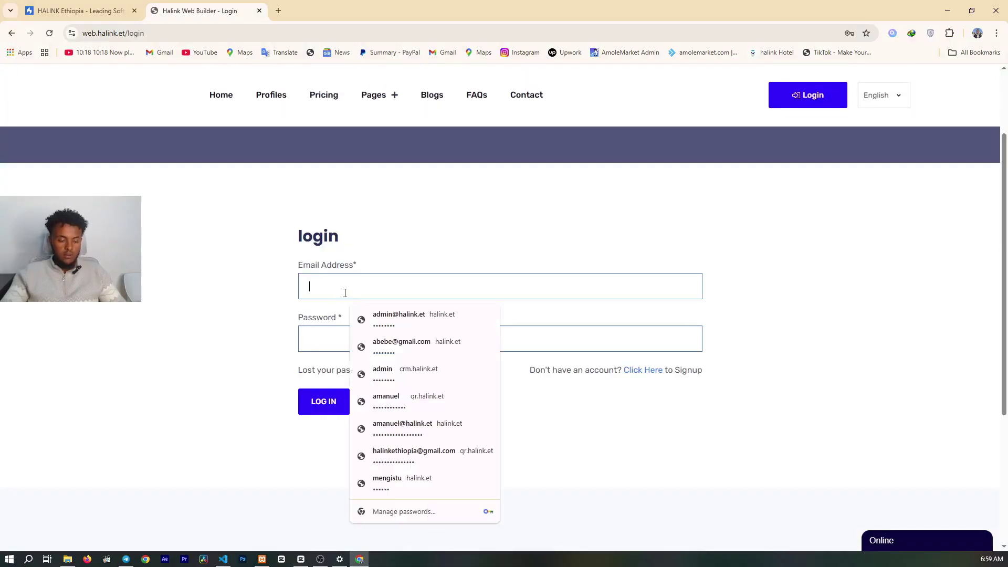
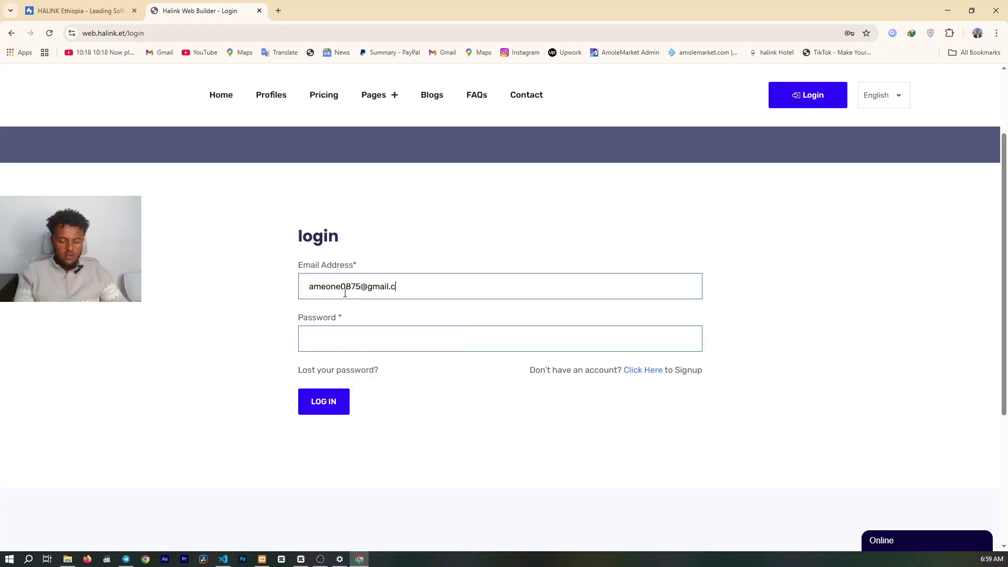
pyautogui.click(305, 333)
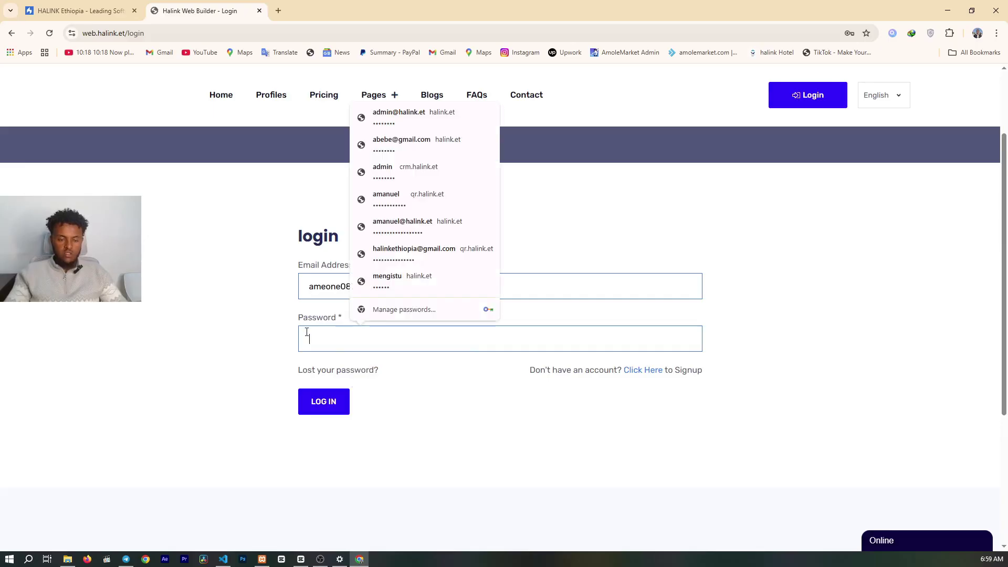
pyautogui.write('••••••••')
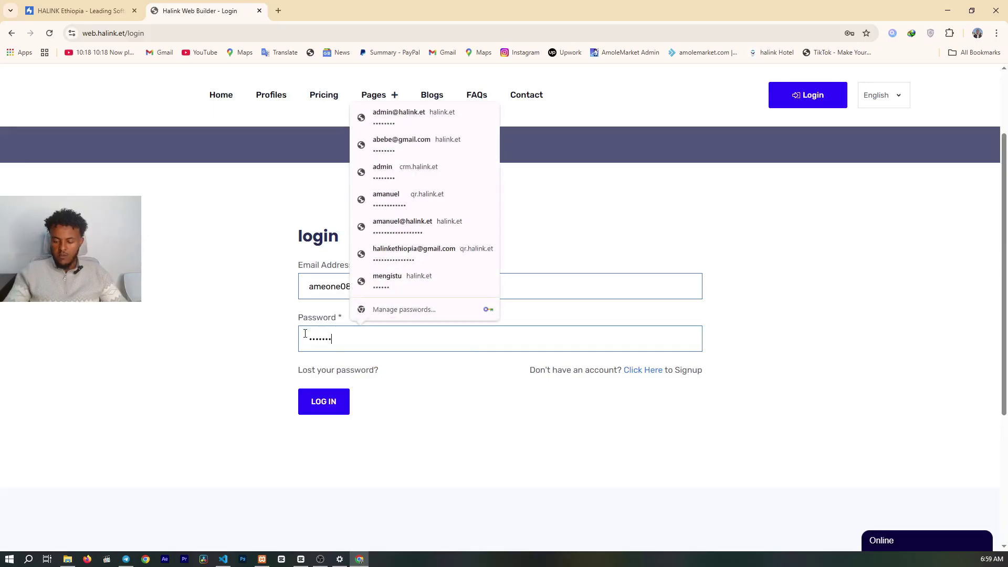
pyautogui.click(317, 402)
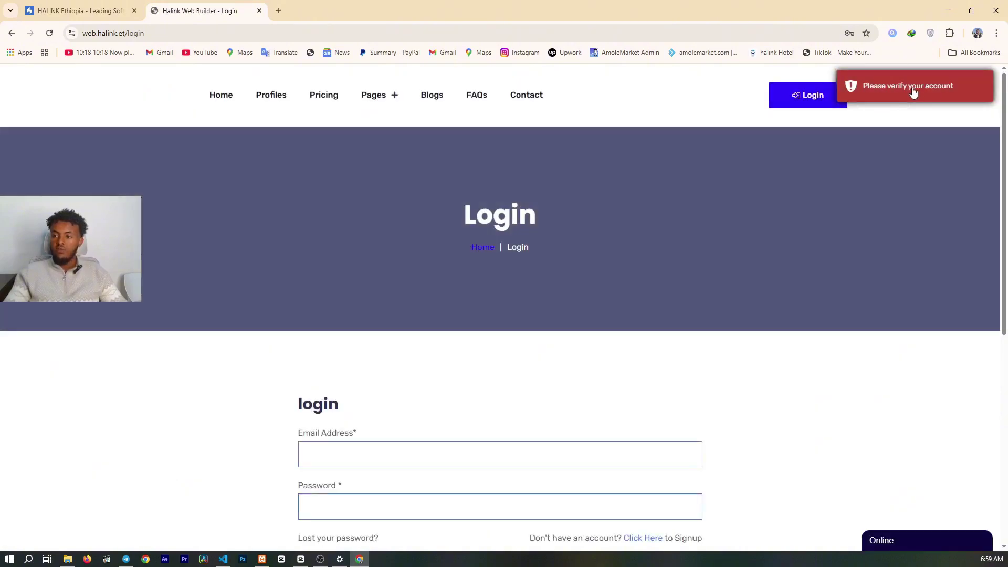
# - Enter the account's e-mail address and password in the login form and dismiss saved-password suggestions
pyautogui.scroll(-4, 639, 238)
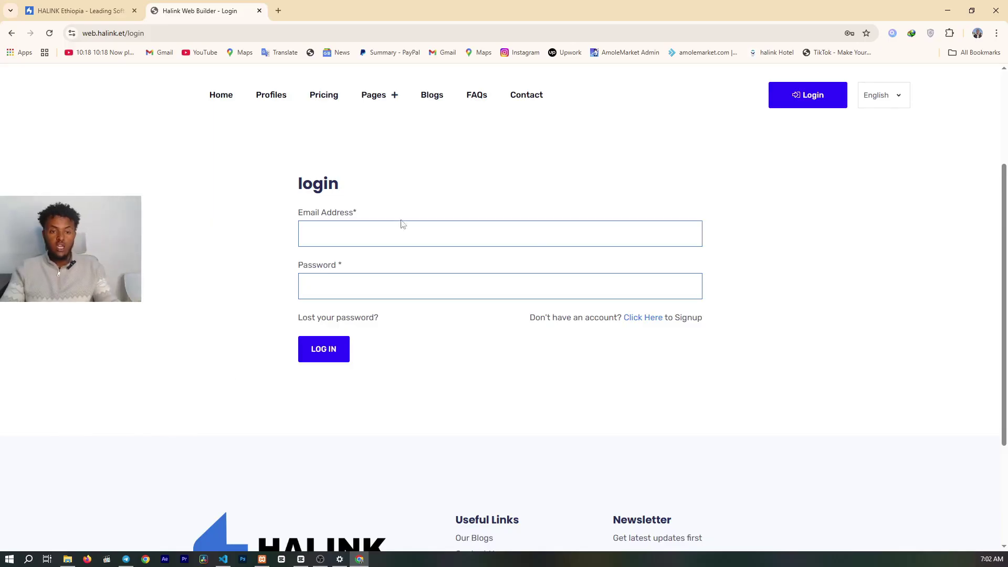
pyautogui.click(335, 231)
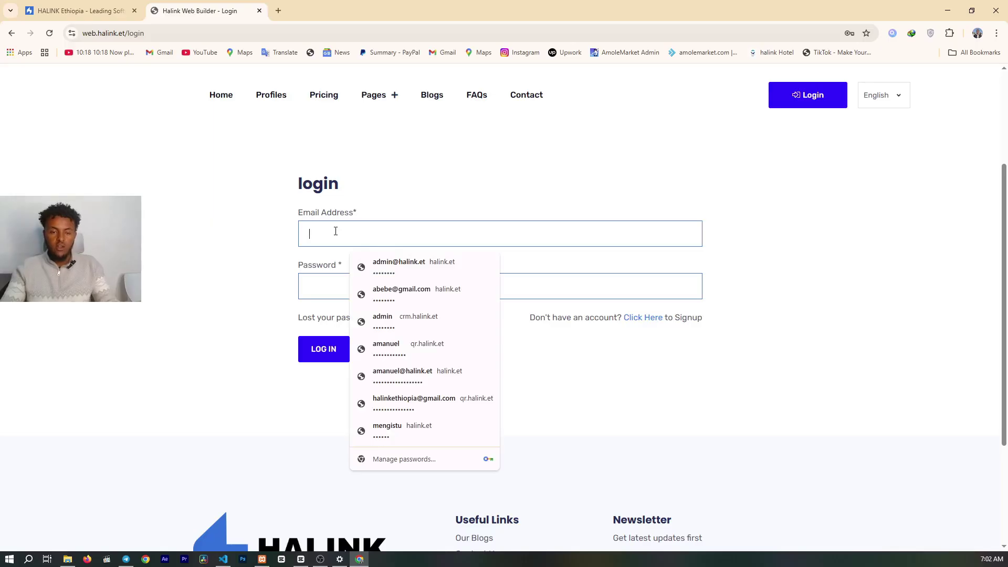
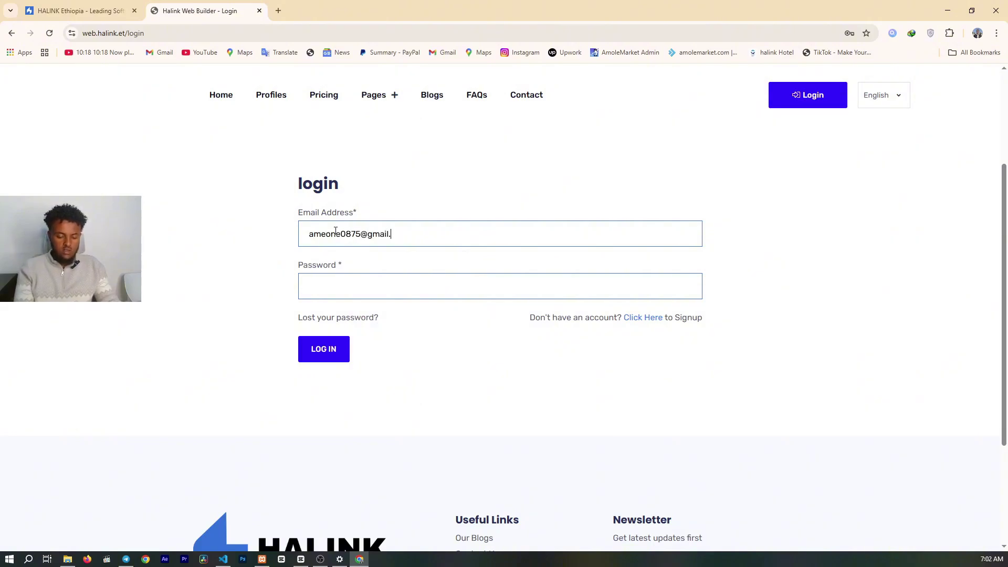
pyautogui.click(358, 279)
pyautogui.write('••••••••')
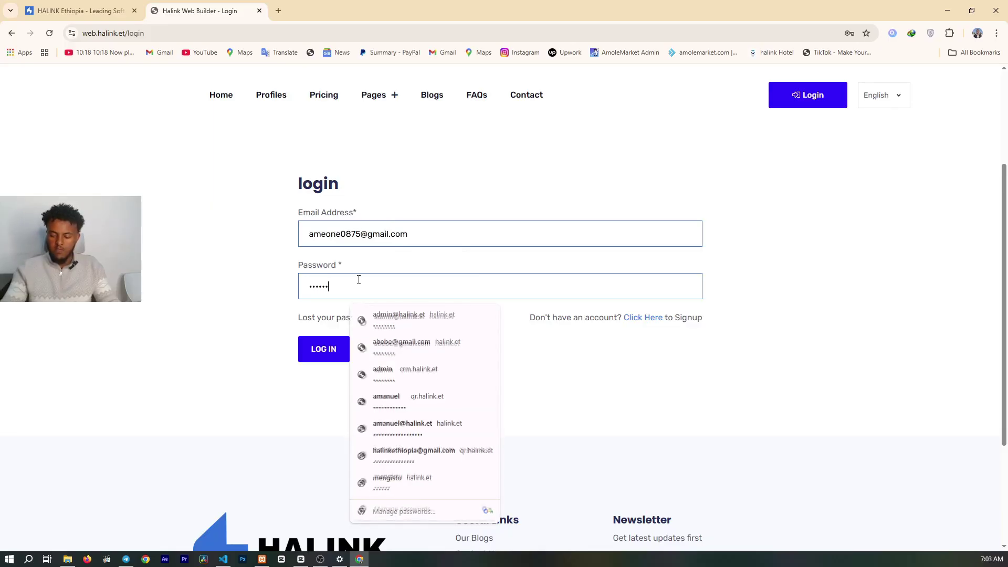
pyautogui.click(244, 398)
# - Submit the login form to enter the user dashboard
pyautogui.click(341, 352)
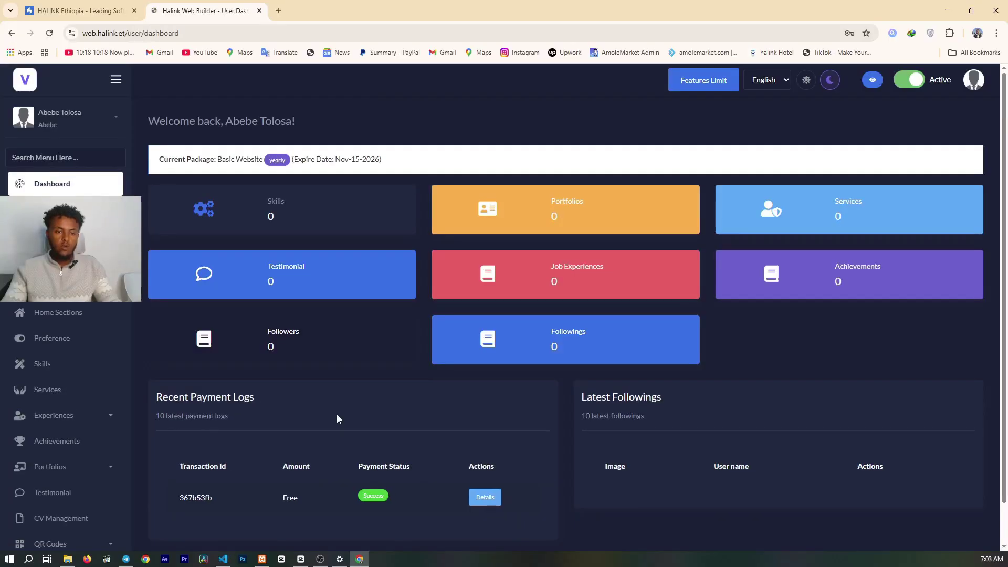
pyautogui.scroll(-1, 434, 371)
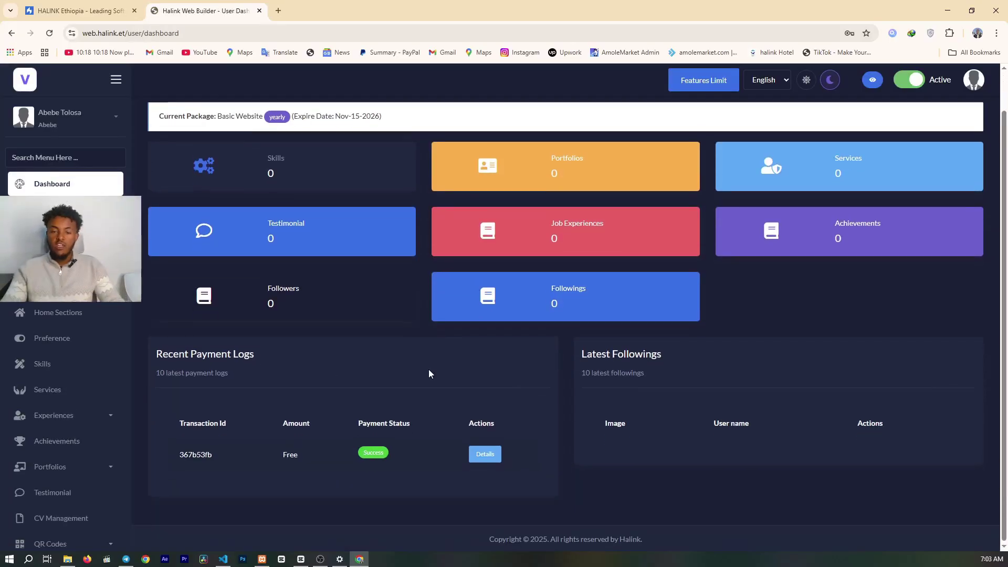
pyautogui.scroll(1, 428, 370)
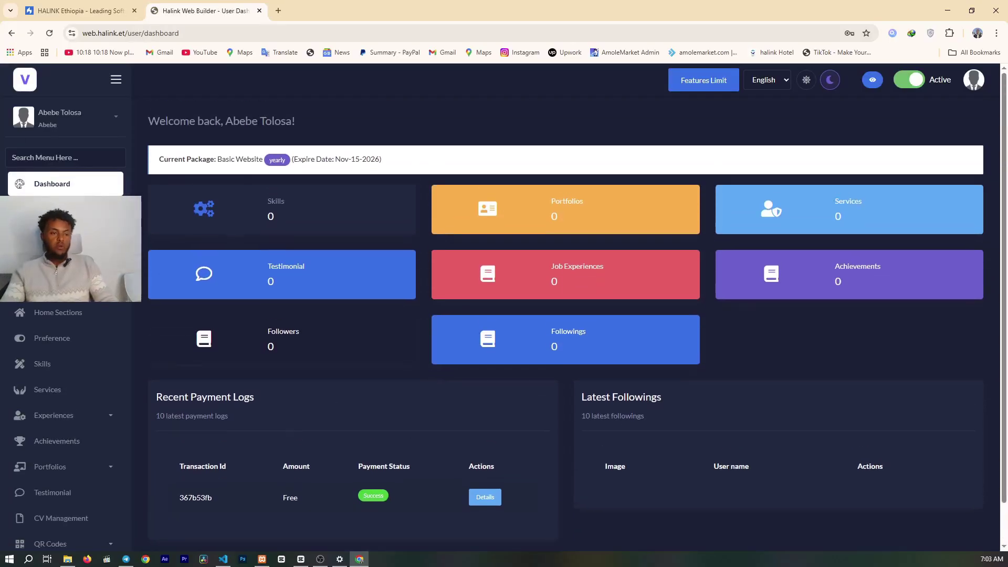
# - Switch the dashboard to the light theme and review its zeroed counters and payment log
pyautogui.click(807, 81)
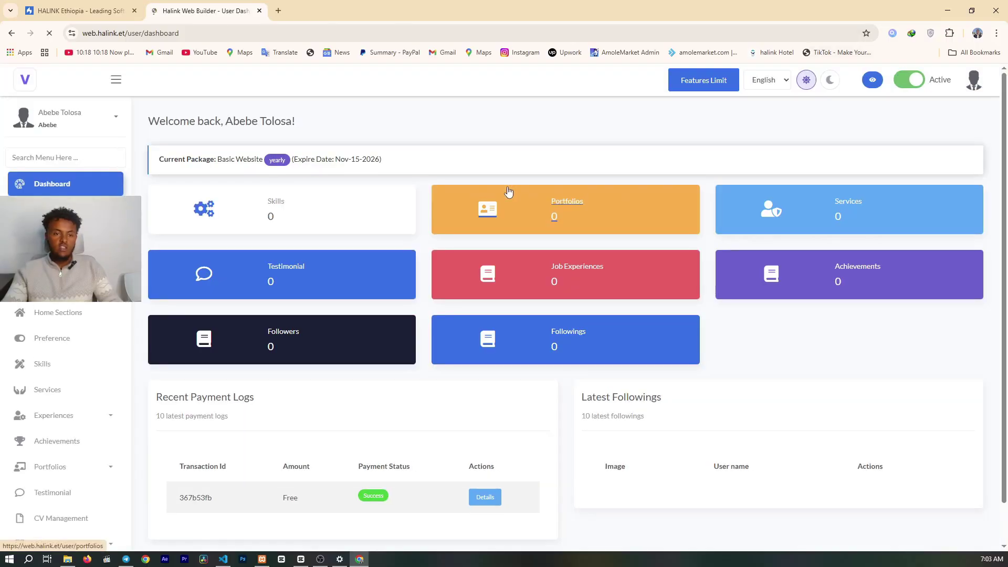
pyautogui.scroll(-1, 271, 188)
pyautogui.scroll(1, 271, 188)
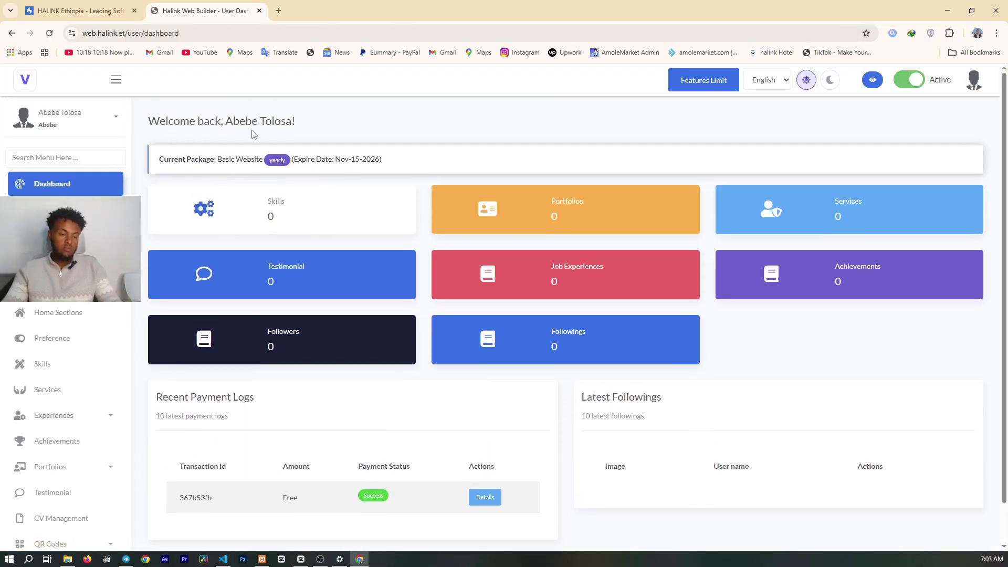
pyautogui.scroll(-1, 273, 181)
pyautogui.scroll(1, 434, 253)
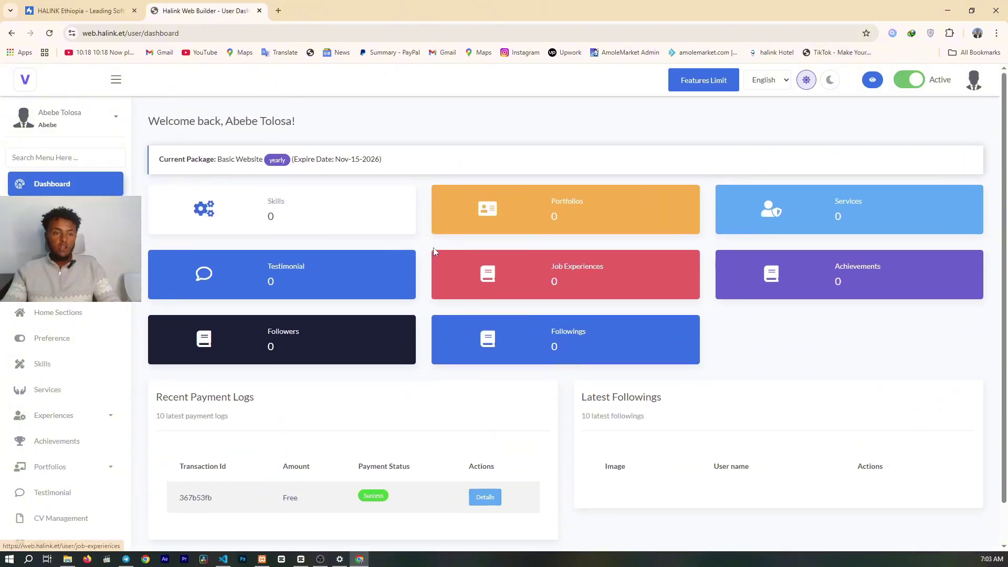
pyautogui.scroll(-1, 368, 283)
pyautogui.scroll(1, 213, 141)
pyautogui.moveTo(223, 121); pyautogui.dragTo(287, 122)
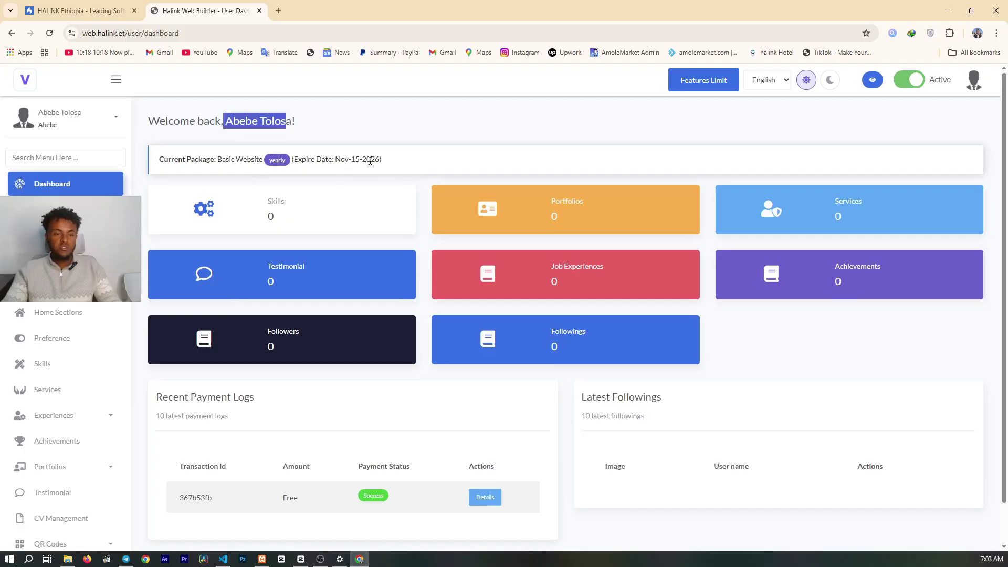
pyautogui.scroll(-1, 412, 250)
pyautogui.scroll(1, 309, 154)
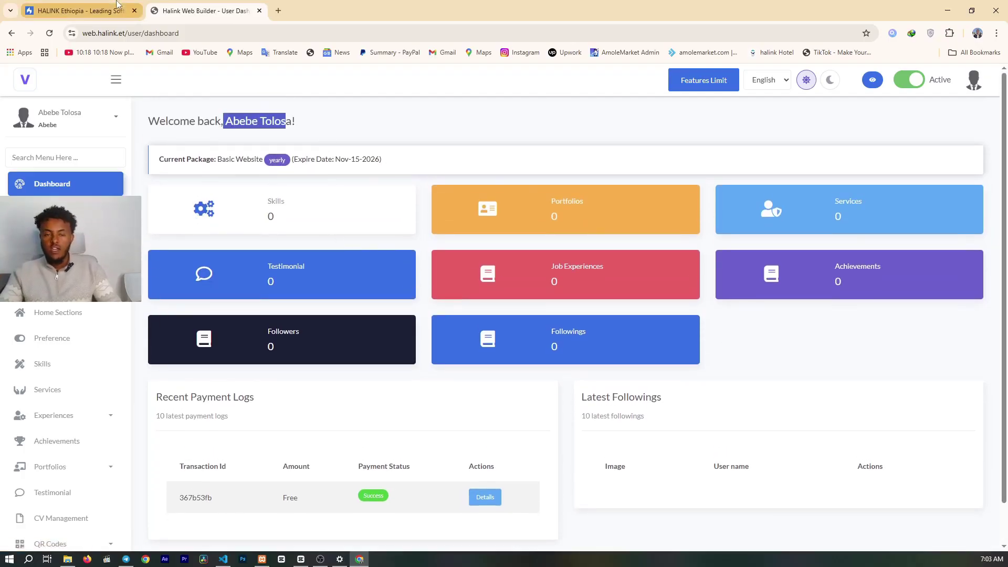
pyautogui.scroll(-1, 529, 270)
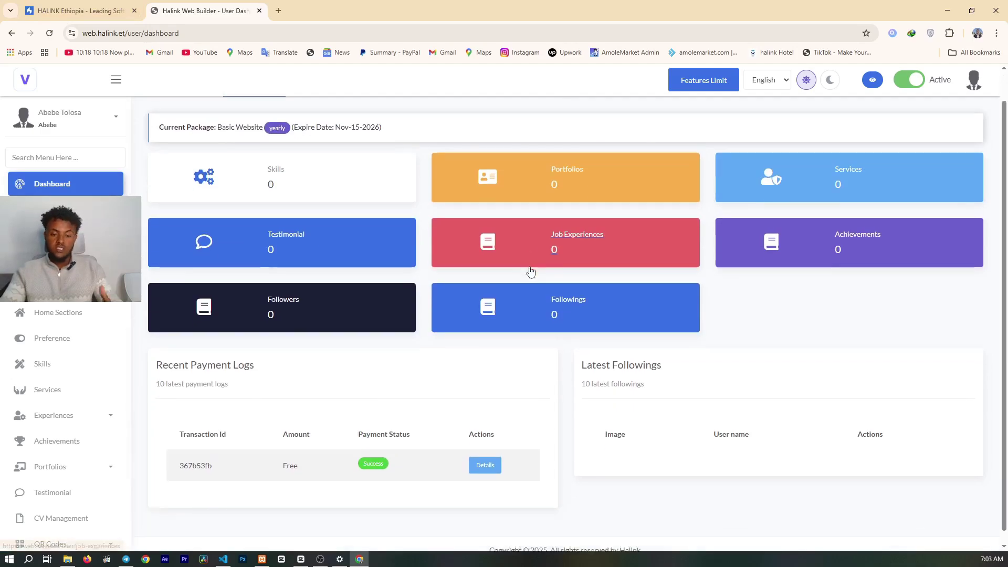
pyautogui.scroll(1, 528, 269)
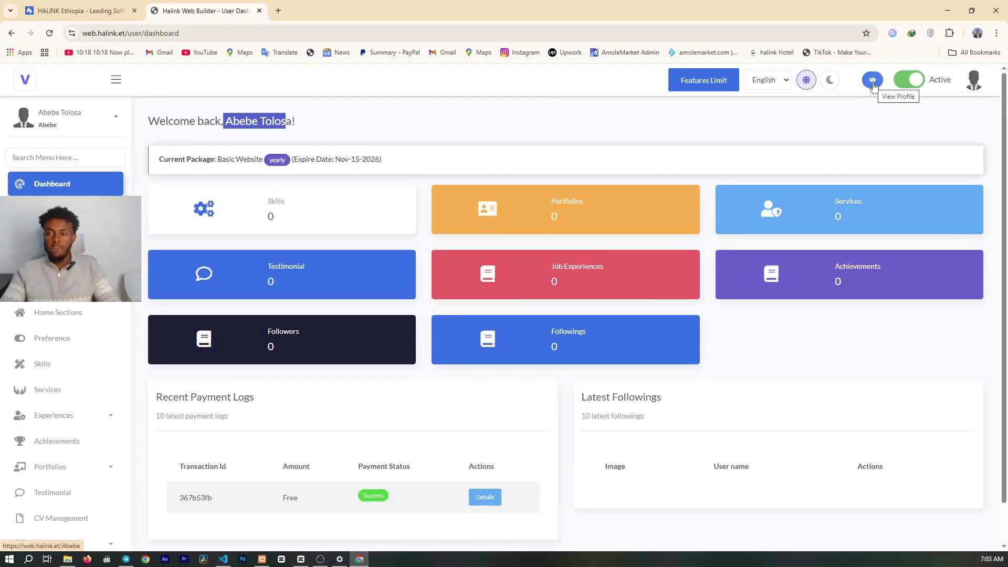
pyautogui.click(873, 83)
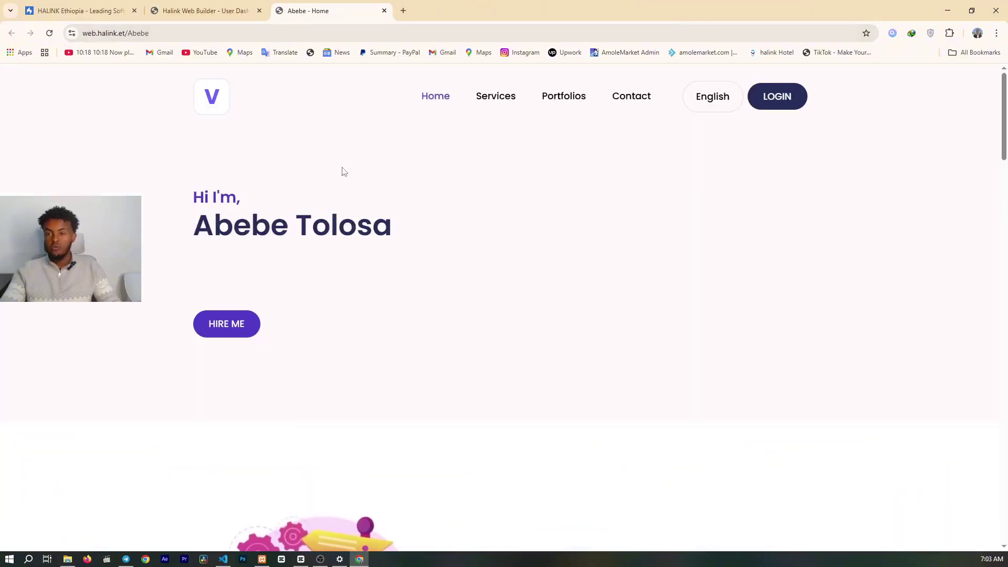
pyautogui.scroll(-4, 342, 170)
pyautogui.scroll(4, 342, 170)
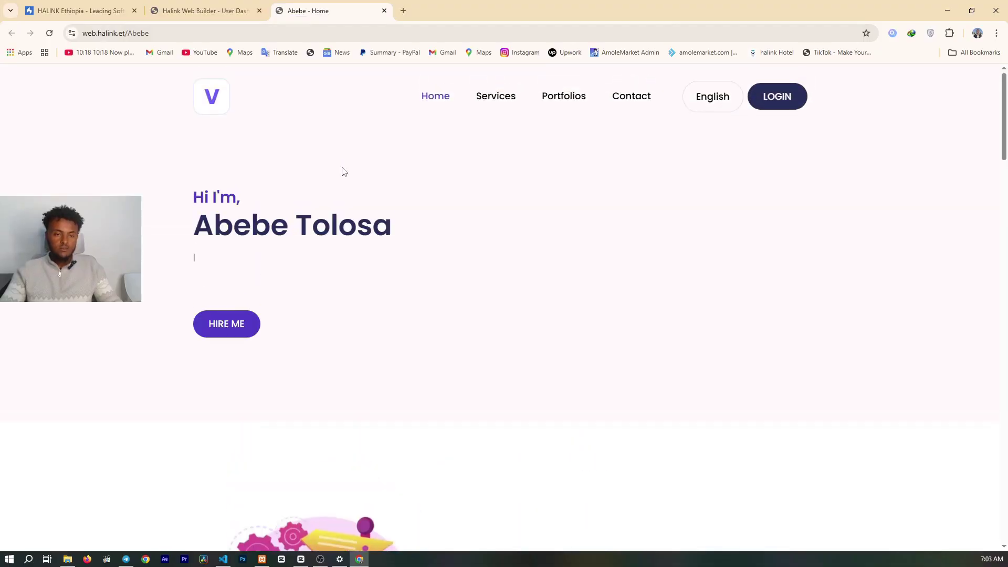
pyautogui.scroll(-10, 339, 173)
pyautogui.scroll(-5, 336, 174)
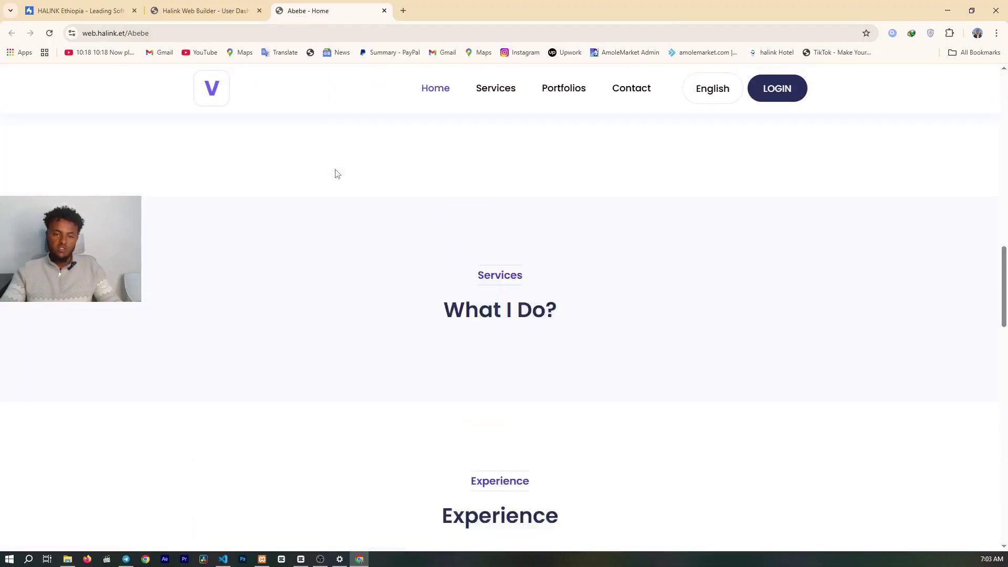
pyautogui.scroll(15, 336, 174)
pyautogui.moveTo(309, 189); pyautogui.dragTo(419, 247)
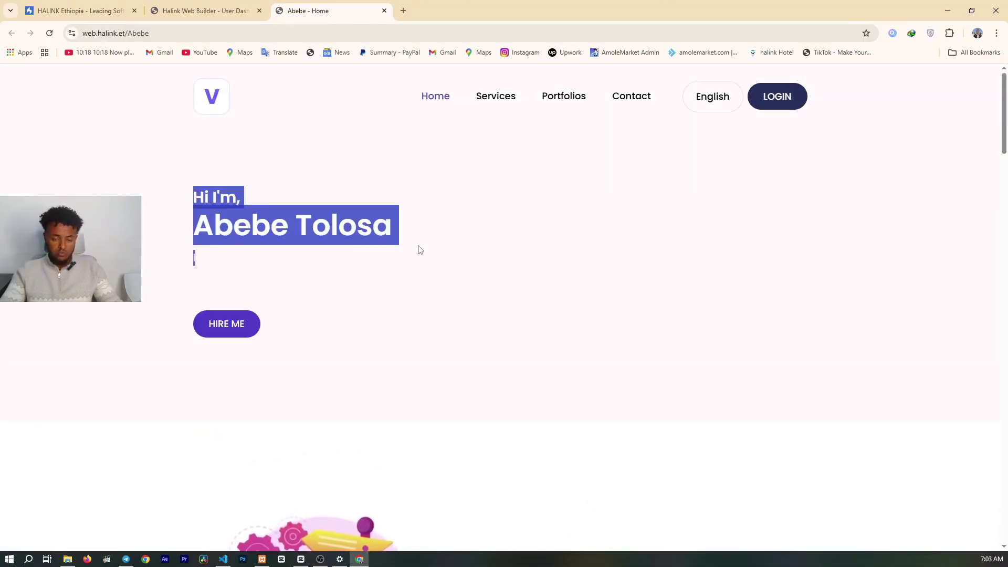
pyautogui.click(261, 258)
pyautogui.scroll(-3, 301, 247)
pyautogui.scroll(3, 263, 254)
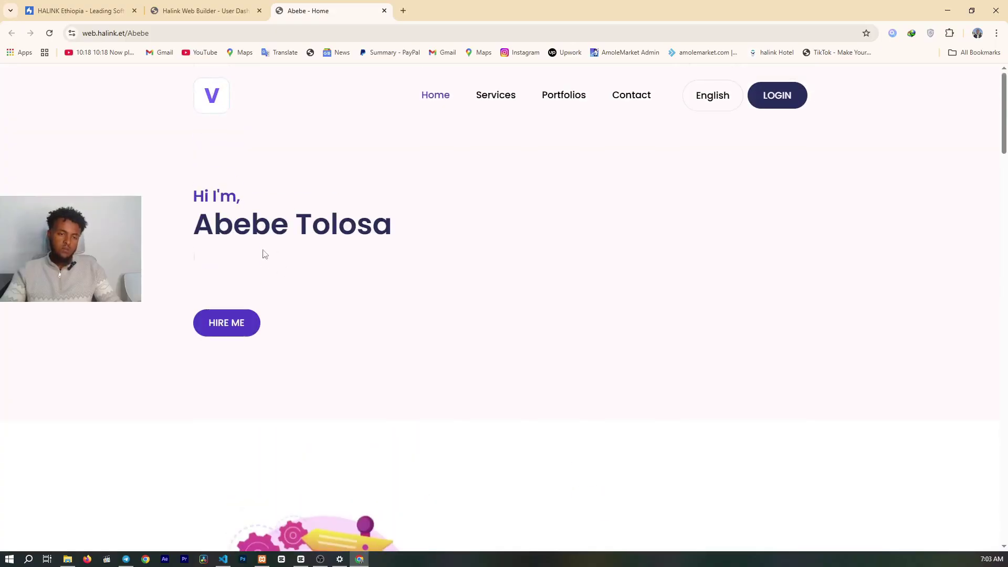
pyautogui.scroll(-5, 248, 297)
pyautogui.scroll(-5, 580, 207)
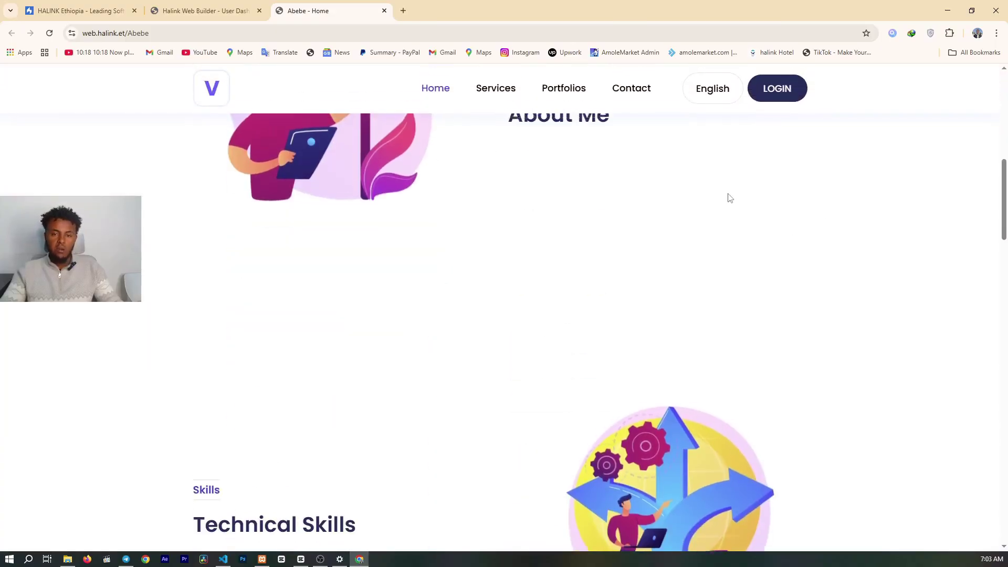
pyautogui.scroll(-5, 248, 319)
pyautogui.scroll(-8, 367, 276)
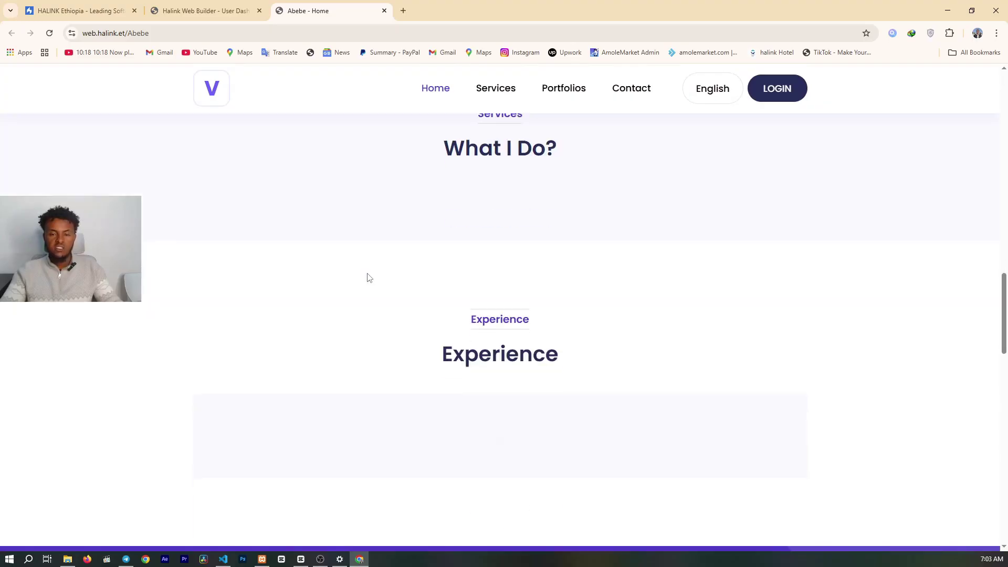
pyautogui.scroll(2, 670, 286)
pyautogui.scroll(-3, 684, 294)
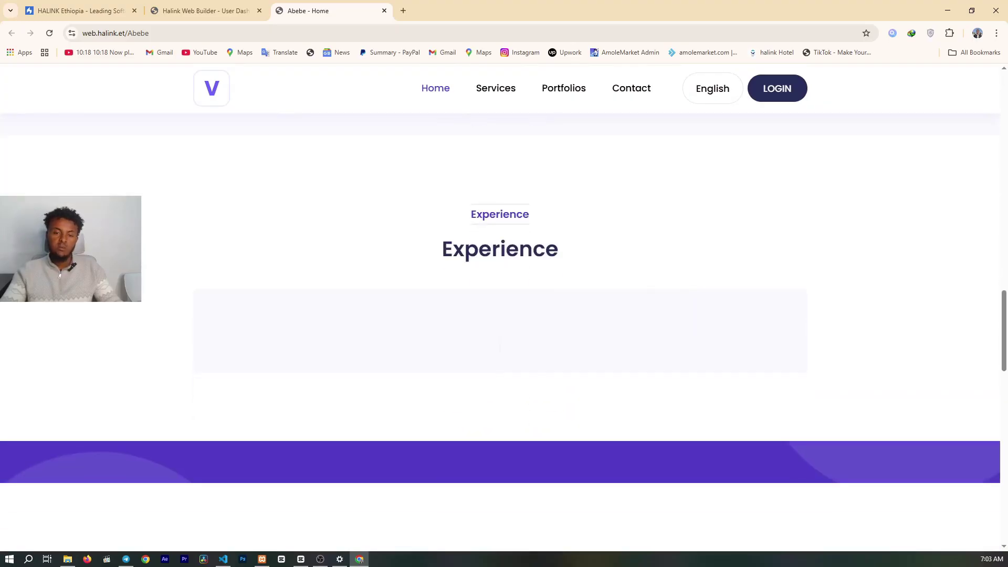
pyautogui.scroll(-6, 283, 197)
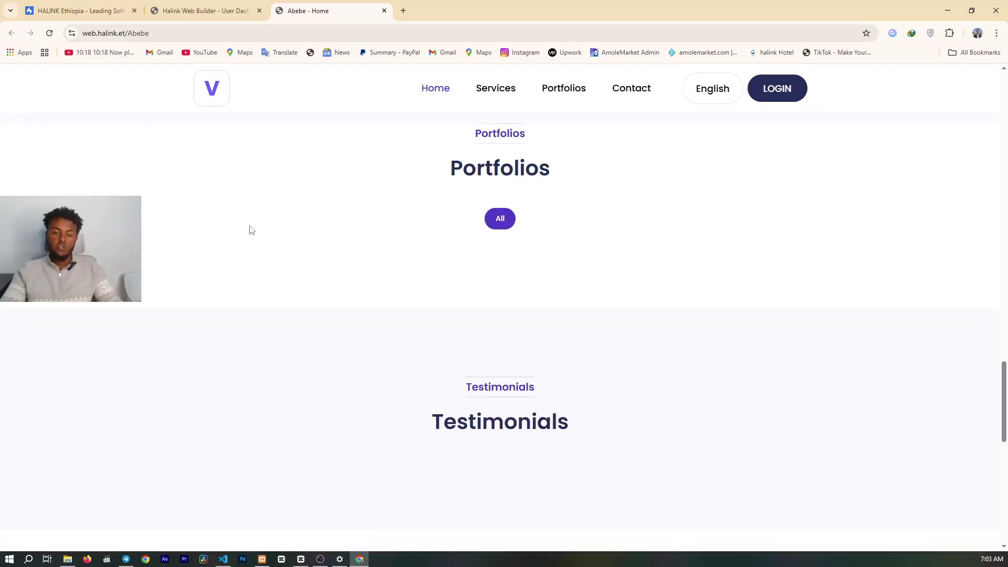
pyautogui.scroll(-3, 258, 234)
pyautogui.scroll(-3, 252, 249)
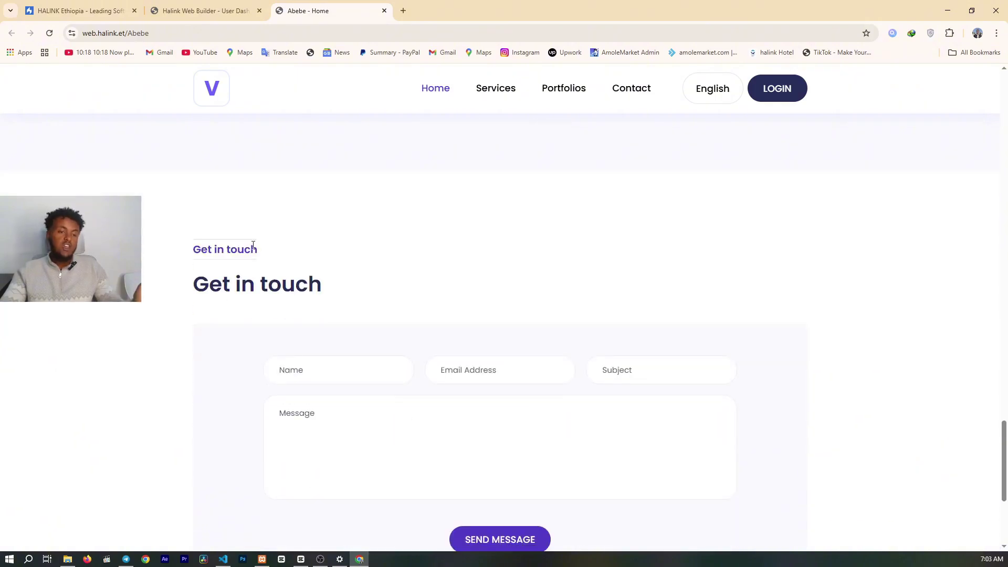
pyautogui.scroll(-4, 254, 249)
pyautogui.scroll(15, 253, 249)
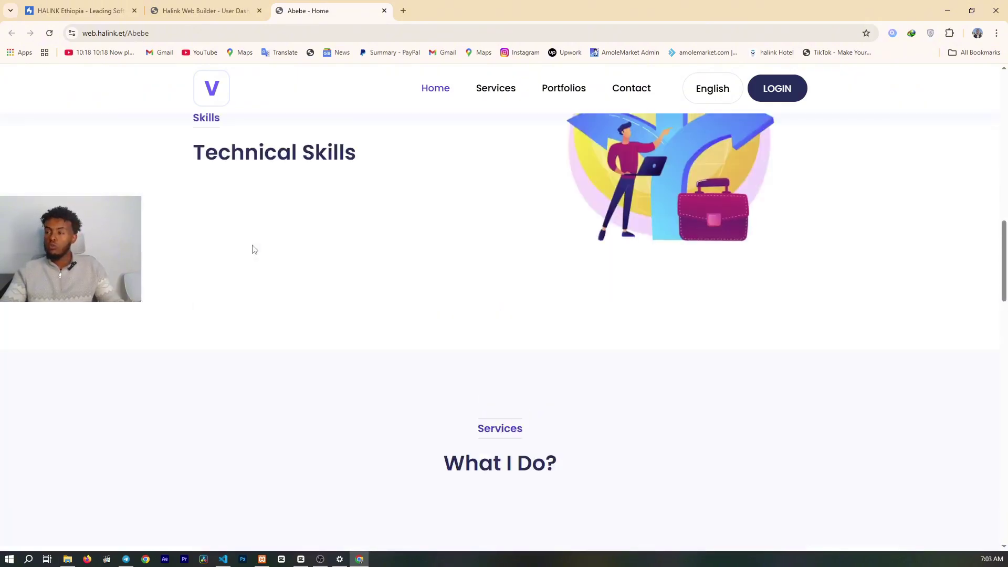
pyautogui.scroll(5, 253, 249)
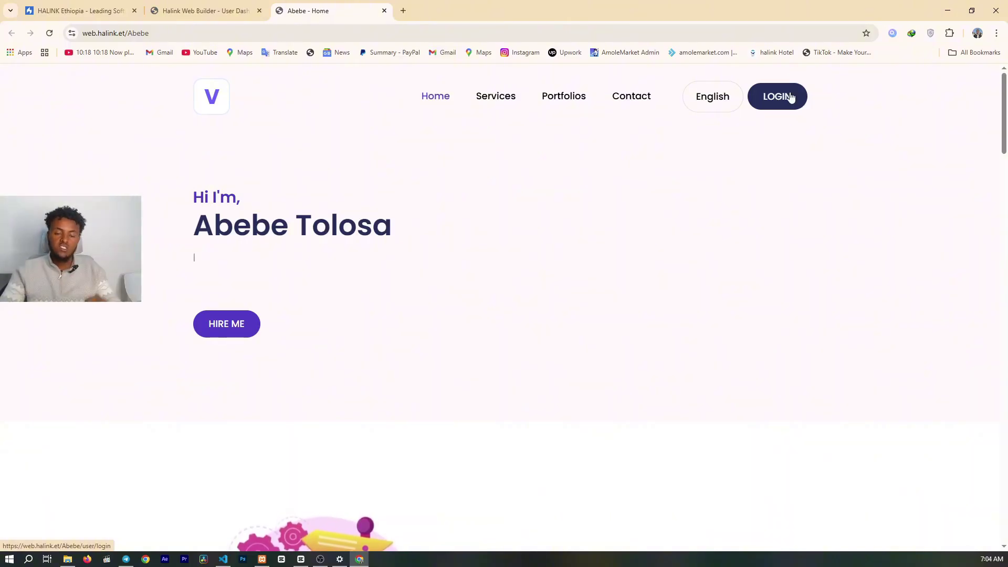
pyautogui.scroll(-10, 672, 110)
pyautogui.scroll(-20, 668, 114)
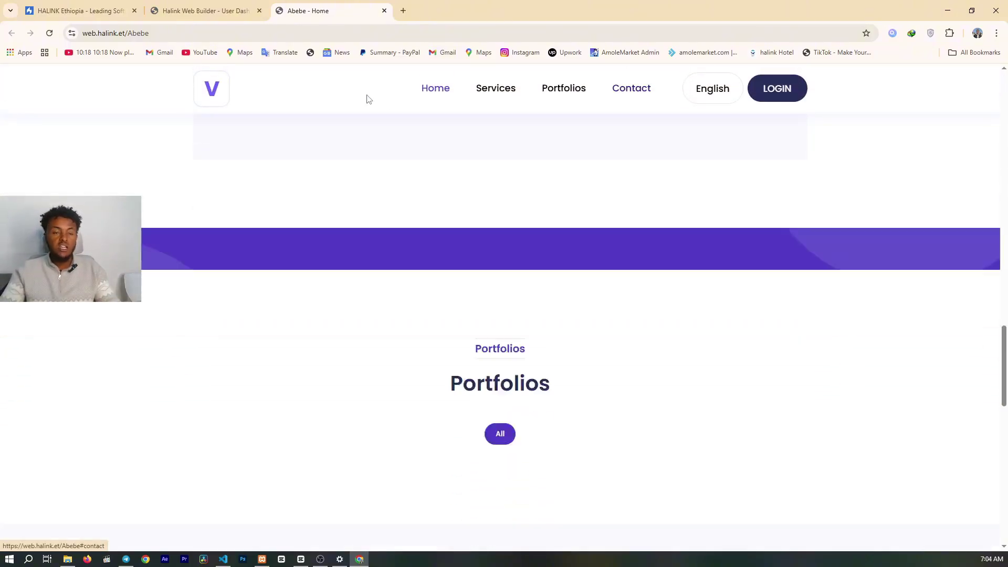
pyautogui.scroll(2, 337, 265)
pyautogui.click(313, 239)
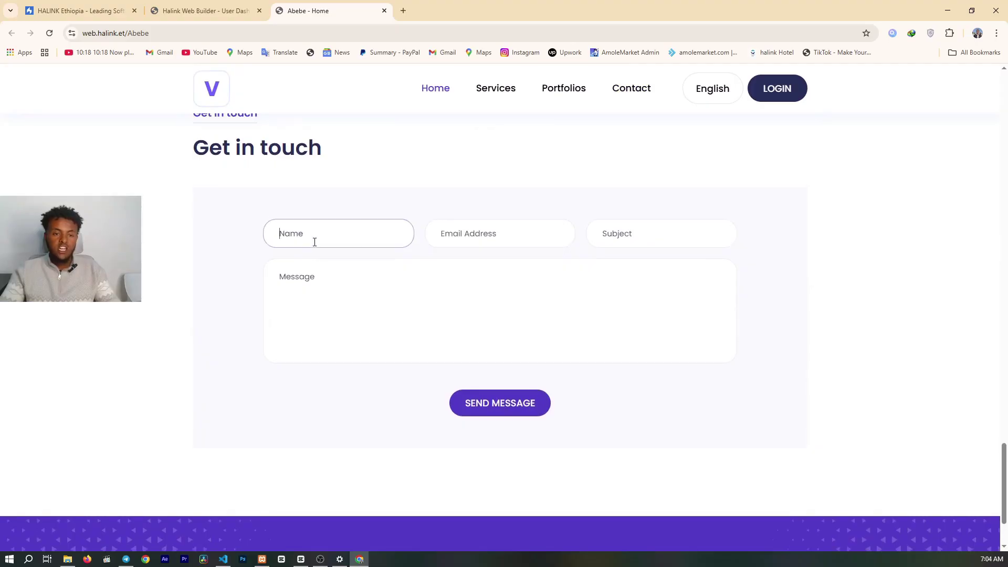
pyautogui.click(446, 233)
pyautogui.click(645, 239)
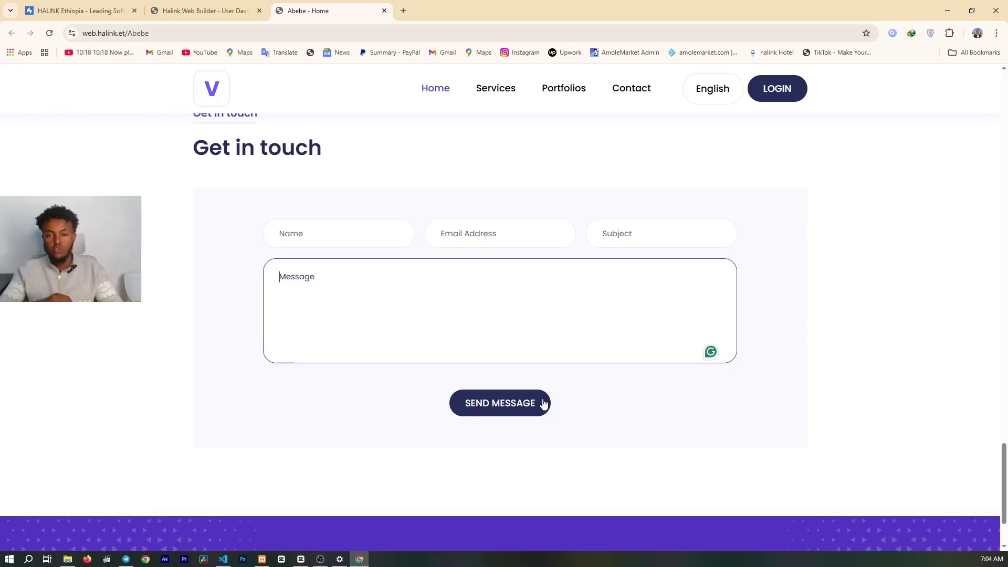
pyautogui.scroll(20, 544, 404)
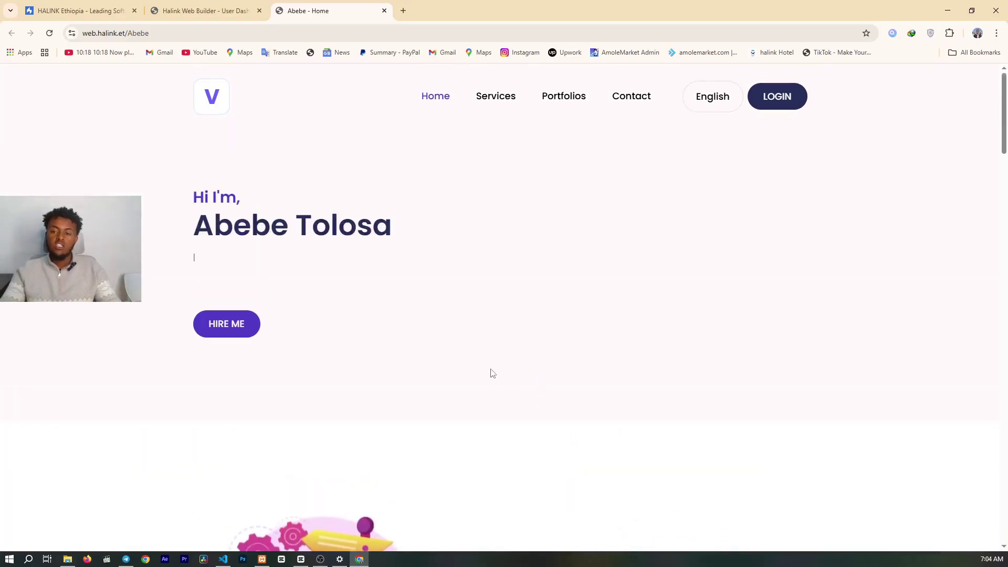
# - Go from the public site's login page to the Signup page and try its Username and Email fields
pyautogui.click(784, 94)
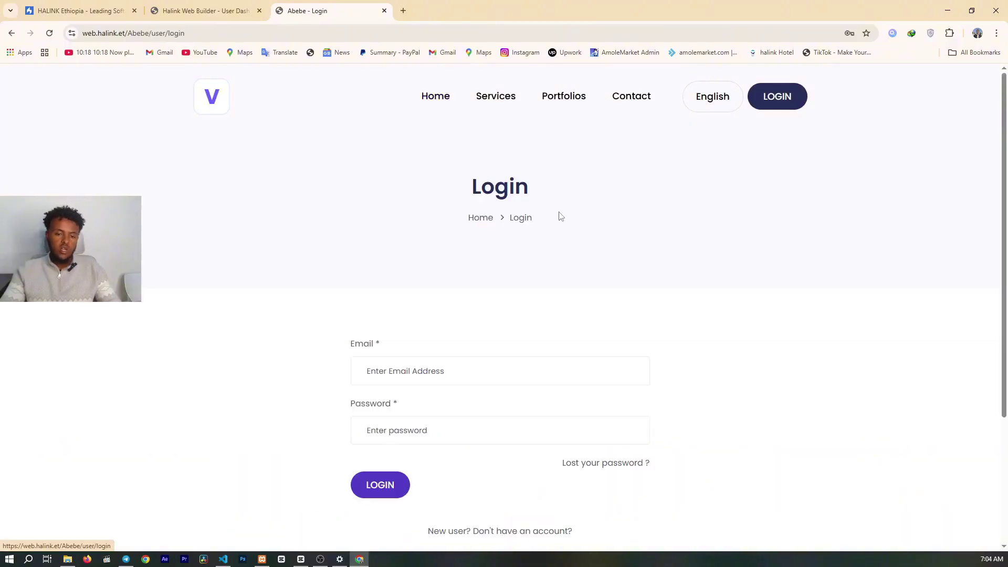
pyautogui.scroll(-3, 548, 217)
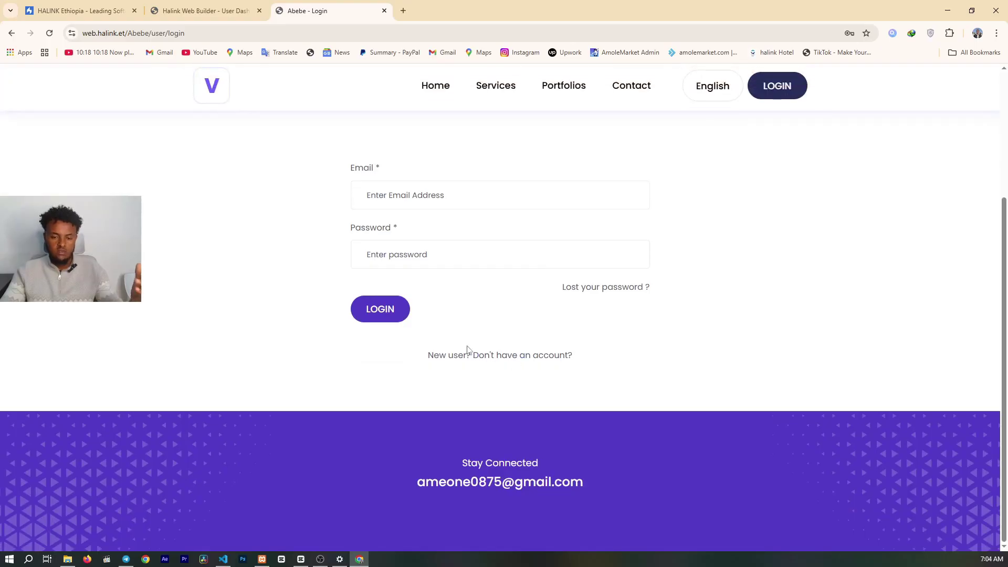
pyautogui.scroll(3, 481, 339)
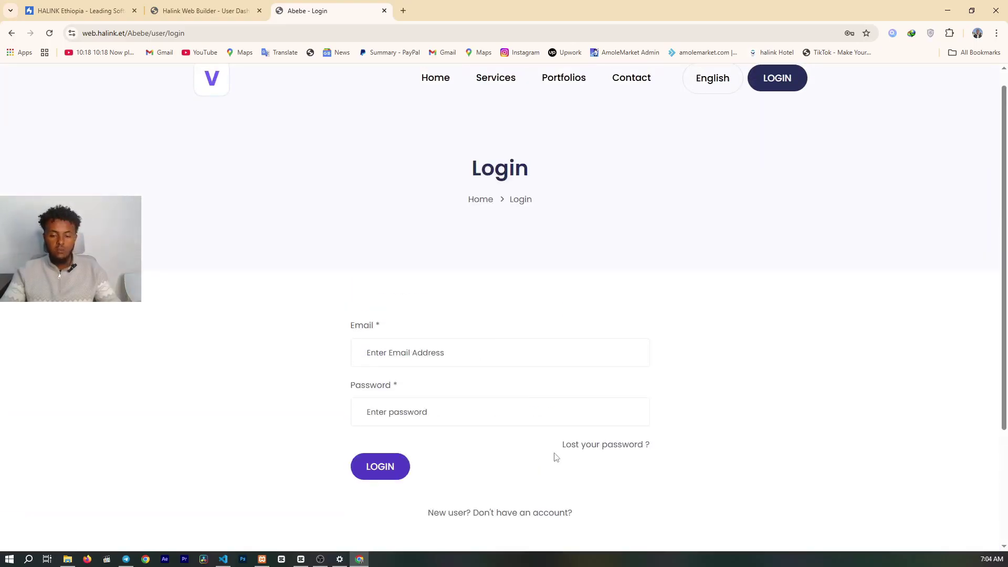
pyautogui.click(543, 512)
pyautogui.scroll(-1, 453, 370)
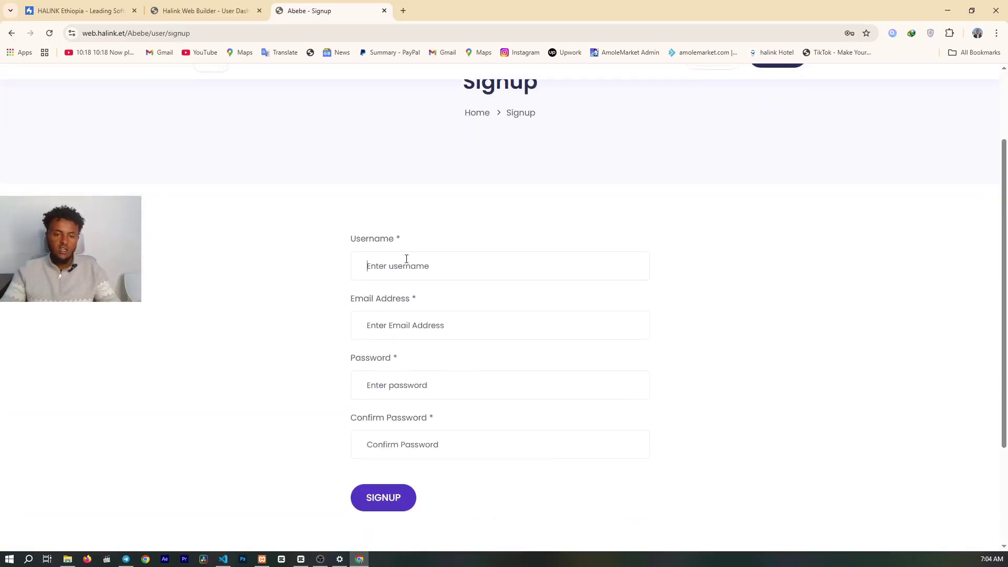
pyautogui.click(405, 265)
pyautogui.click(367, 326)
pyautogui.scroll(2, 515, 404)
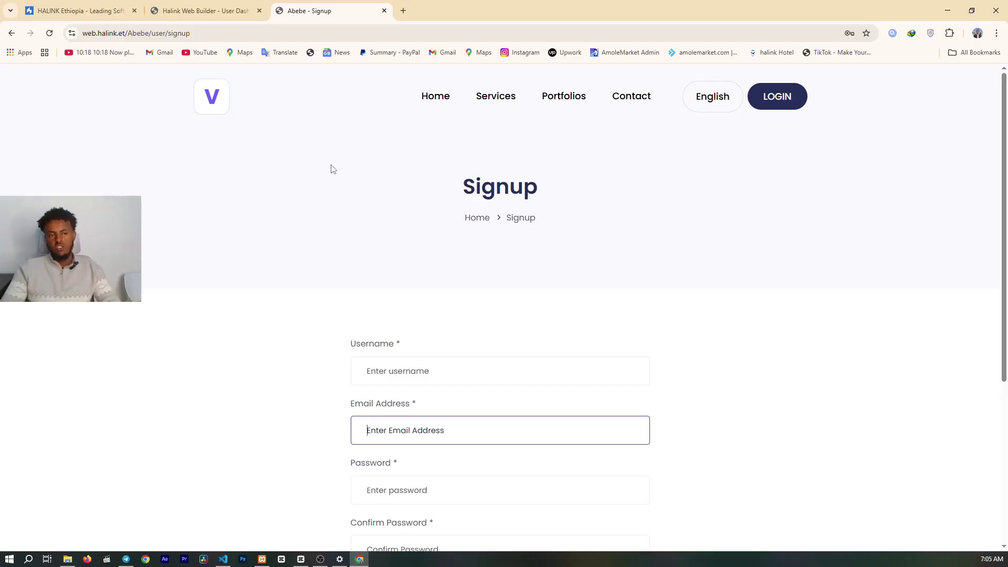
# - Open Edit Profile in the user dashboard and expand the Domains & URLs options
pyautogui.click(204, 10)
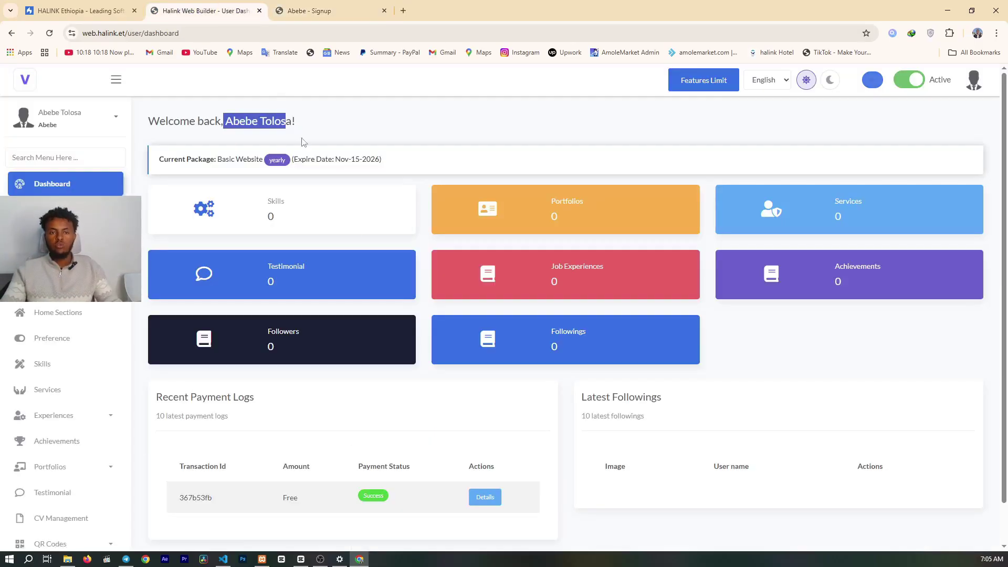
pyautogui.scroll(-1, 361, 233)
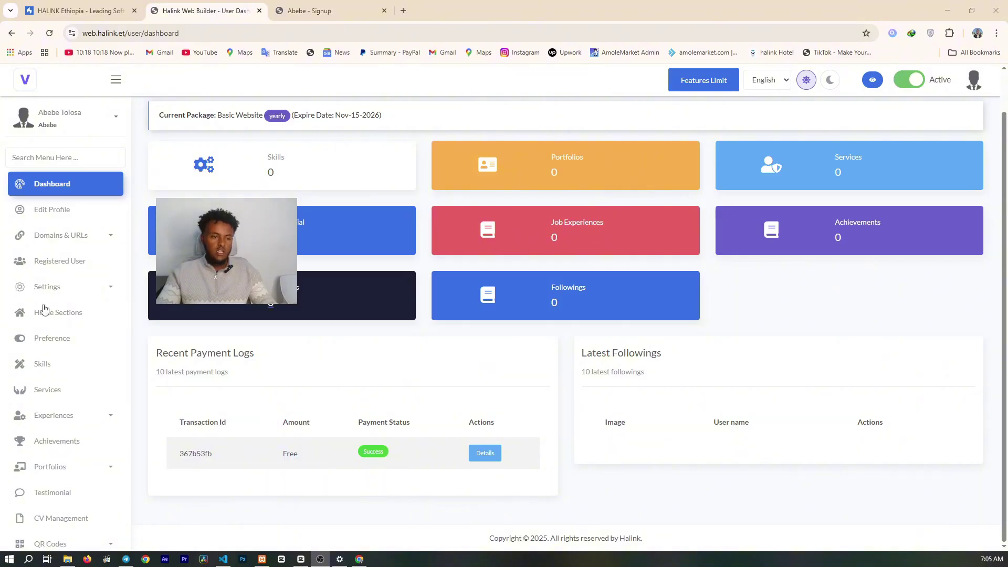
pyautogui.click(40, 223)
pyautogui.scroll(-1, 450, 263)
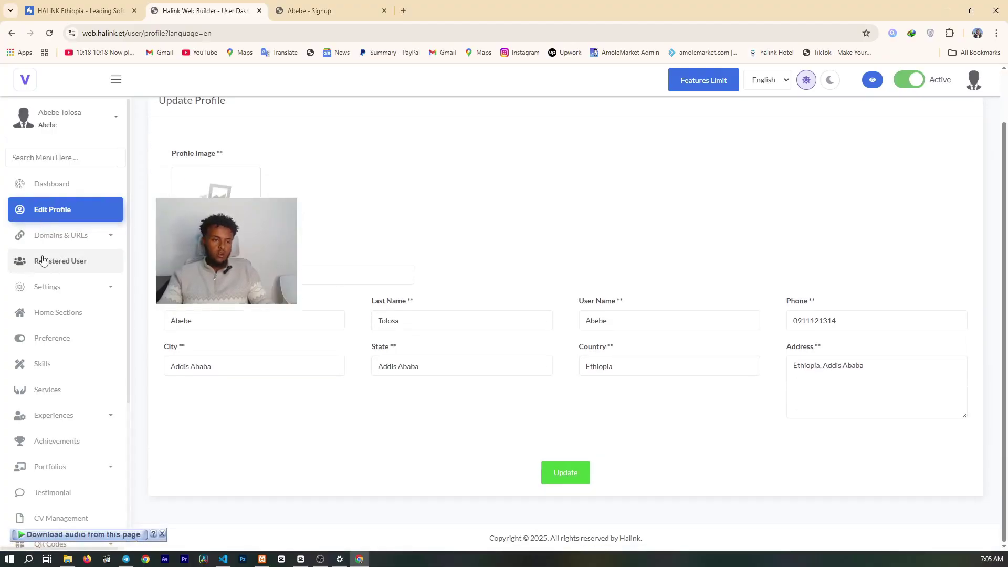
pyautogui.click(71, 238)
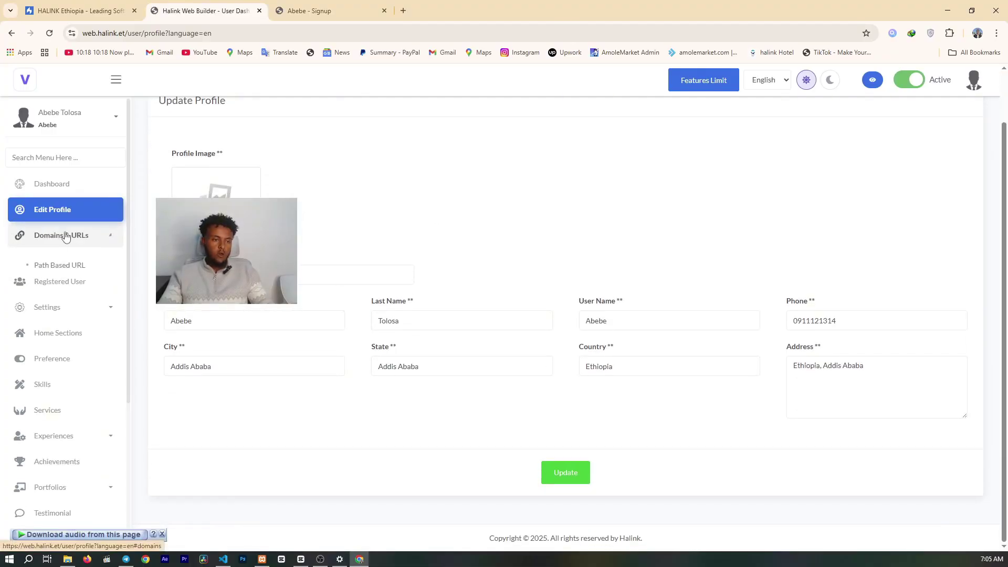
# - Visit Path Based URL and Registered User, then expand Settings to reach Themes
pyautogui.click(63, 268)
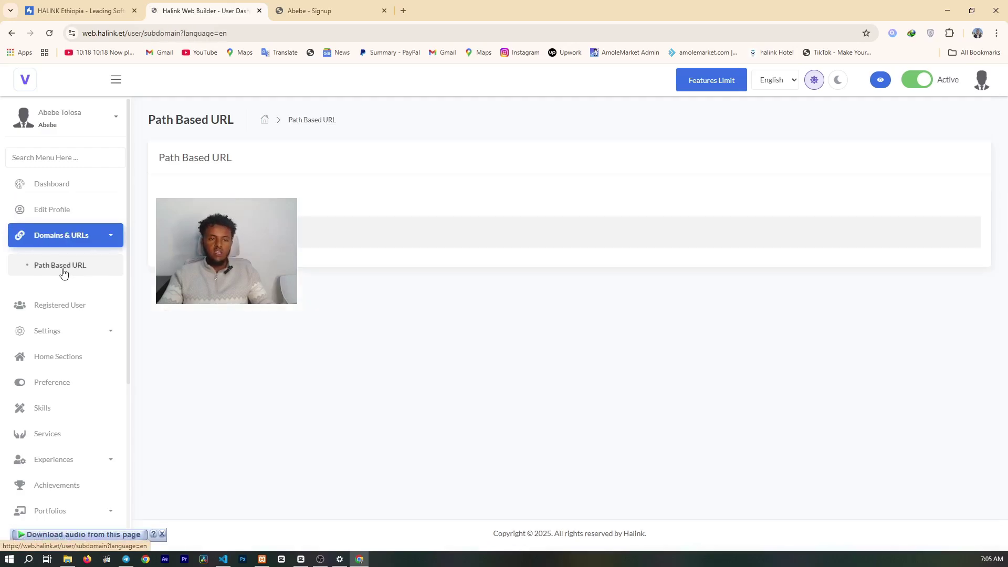
pyautogui.rightClick(200, 237)
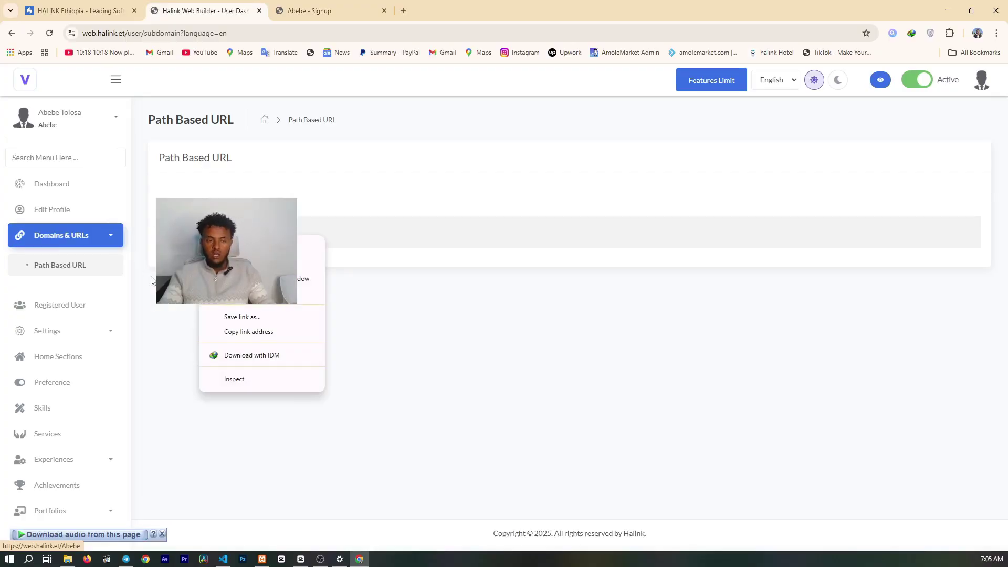
pyautogui.click(163, 350)
pyautogui.click(74, 307)
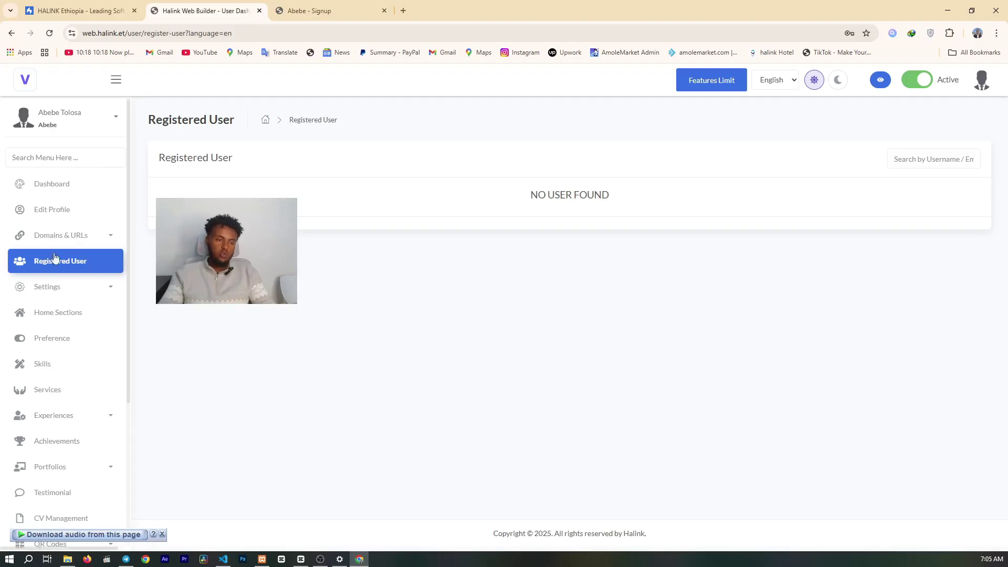
pyautogui.click(78, 286)
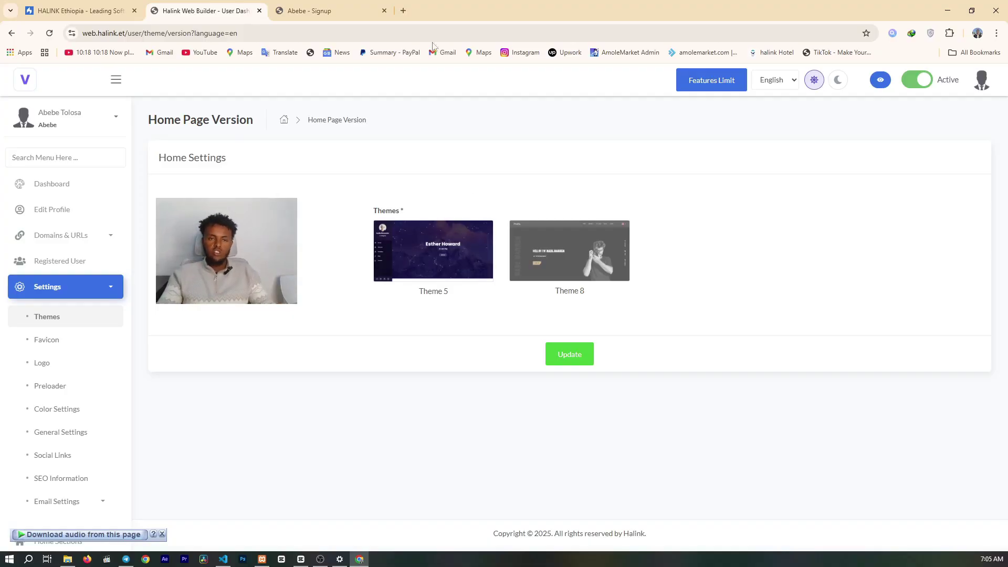
# - Look over the public site's sign-up and home pages
pyautogui.click(315, 11)
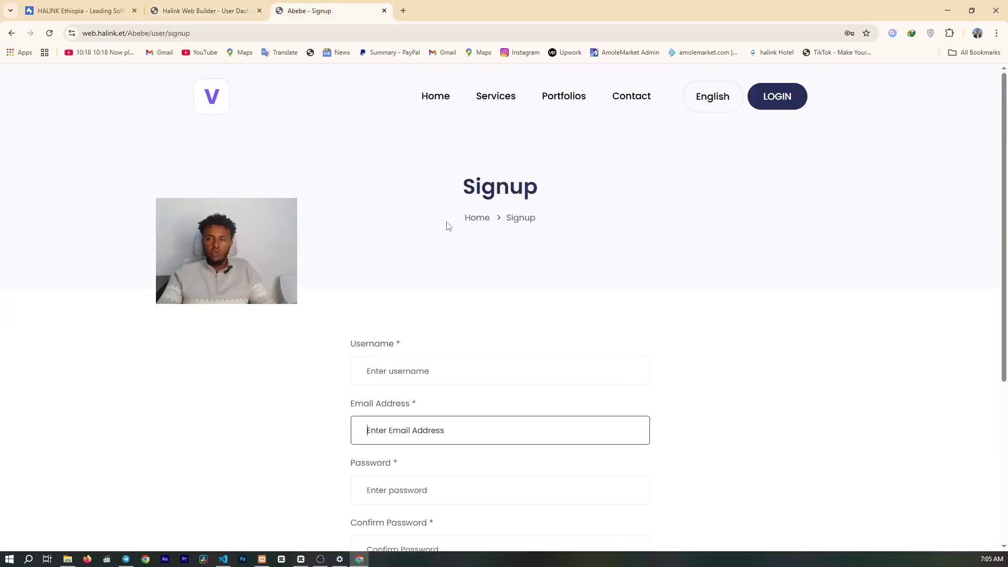
pyautogui.scroll(-5, 457, 200)
pyautogui.scroll(5, 443, 92)
pyautogui.click(427, 103)
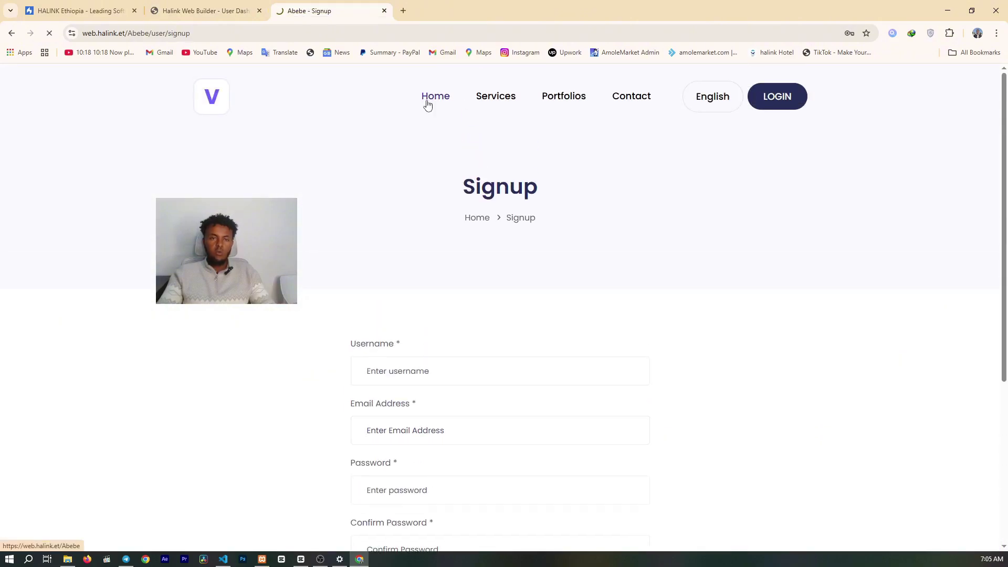
pyautogui.scroll(-7, 403, 231)
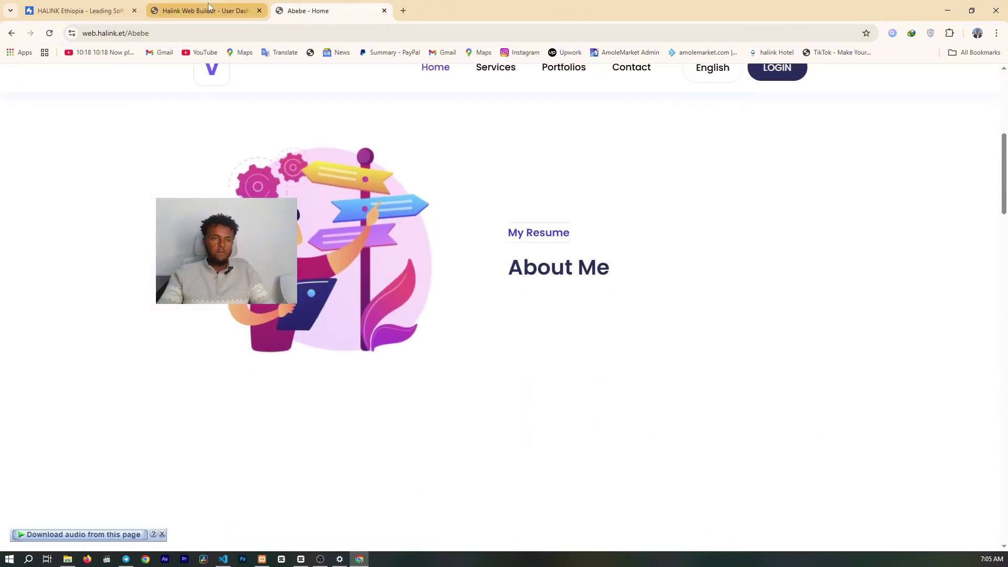
# - Save Theme 5 as the home page theme and preview the site's Services and Portfolios pages
pyautogui.click(208, 8)
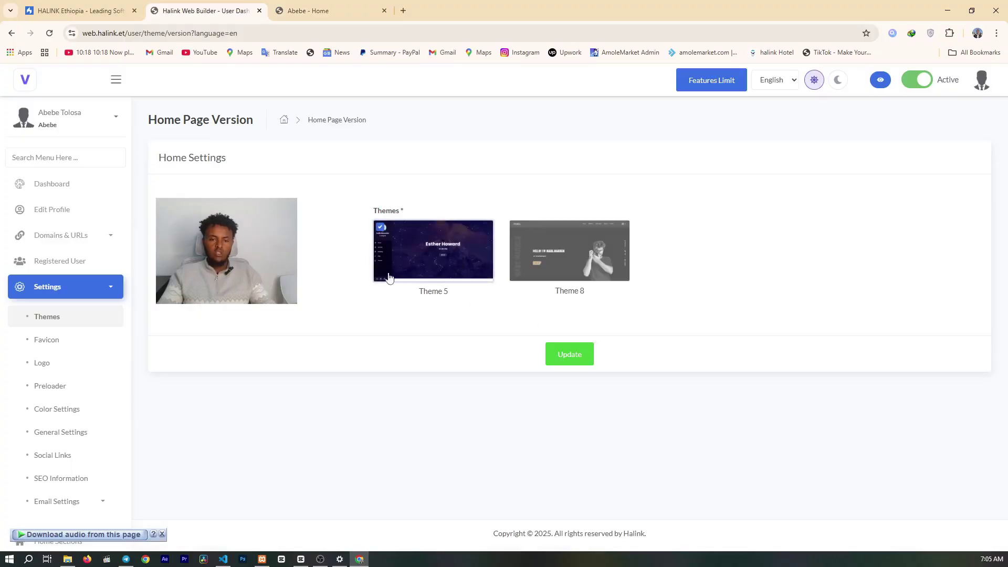
pyautogui.click(569, 364)
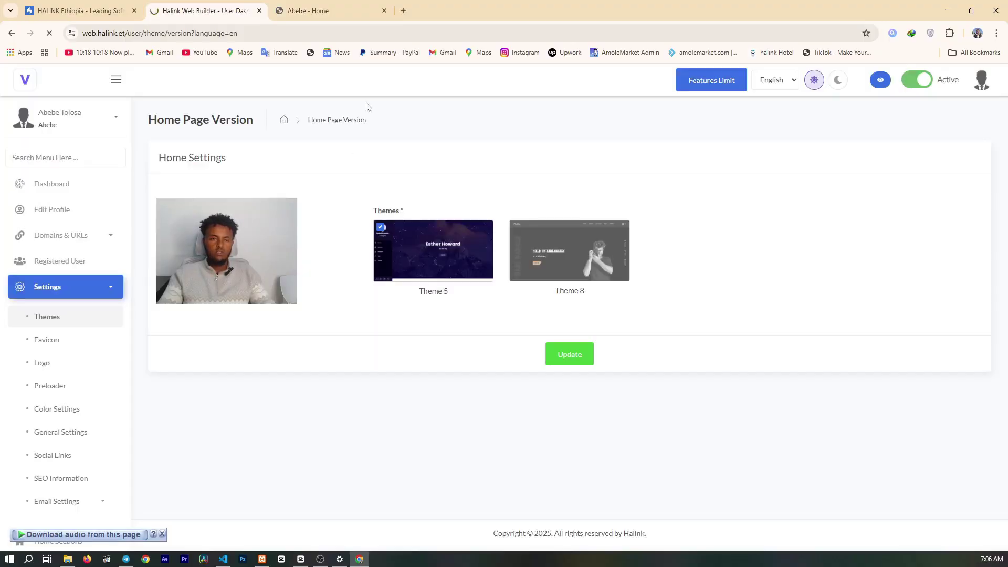
pyautogui.click(375, 13)
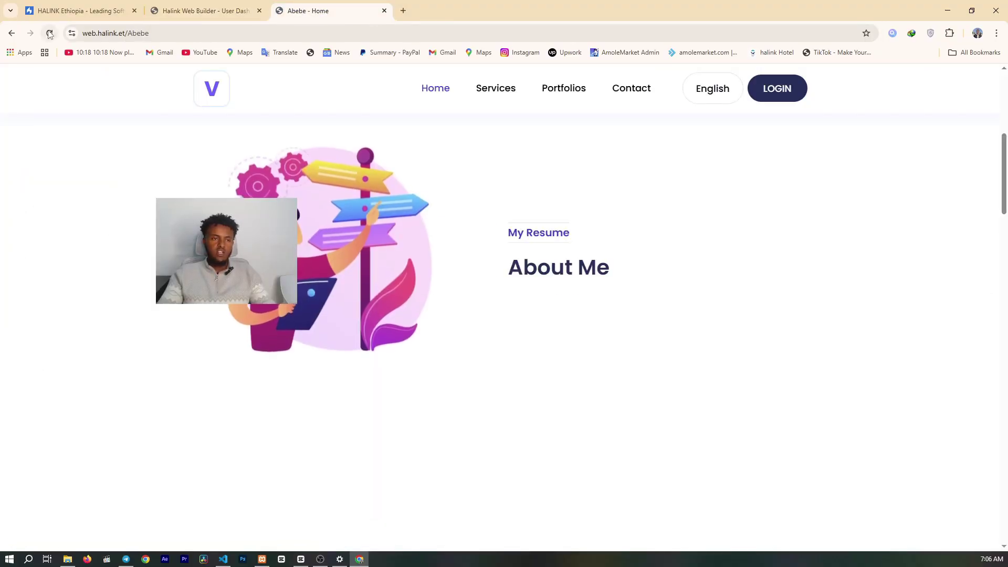
pyautogui.click(50, 33)
pyautogui.scroll(10, 527, 277)
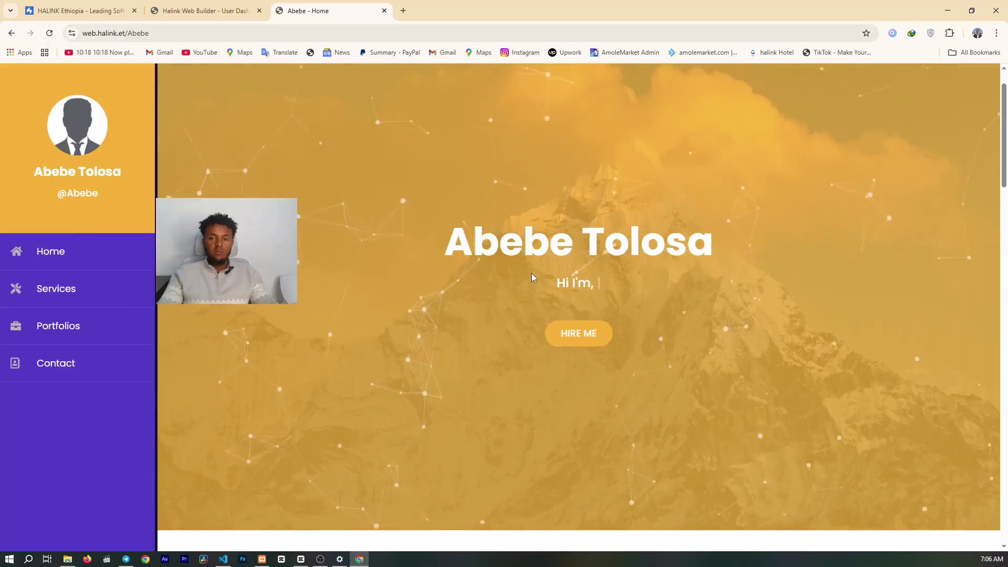
pyautogui.scroll(-2, 392, 242)
pyautogui.scroll(2, 392, 242)
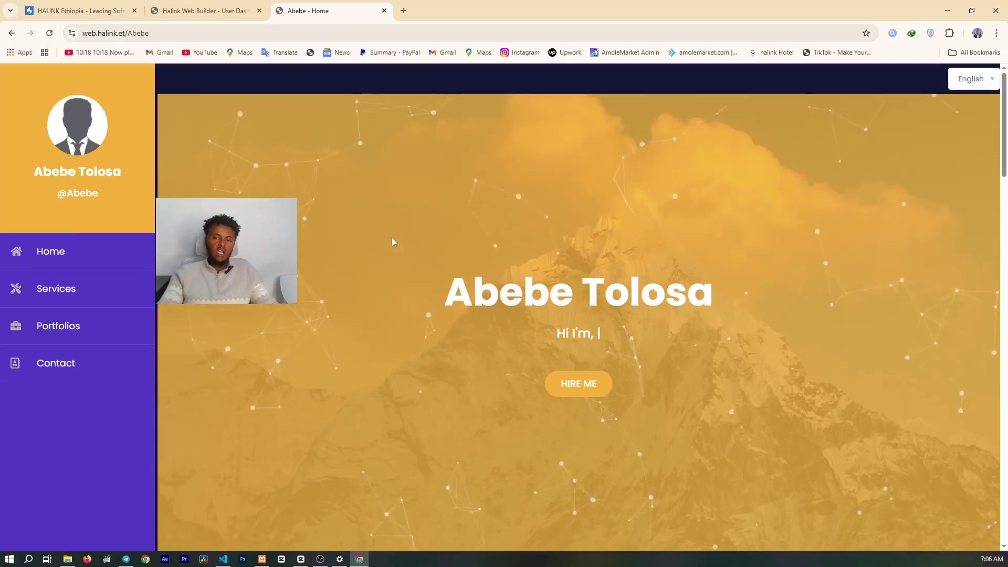
pyautogui.click(65, 290)
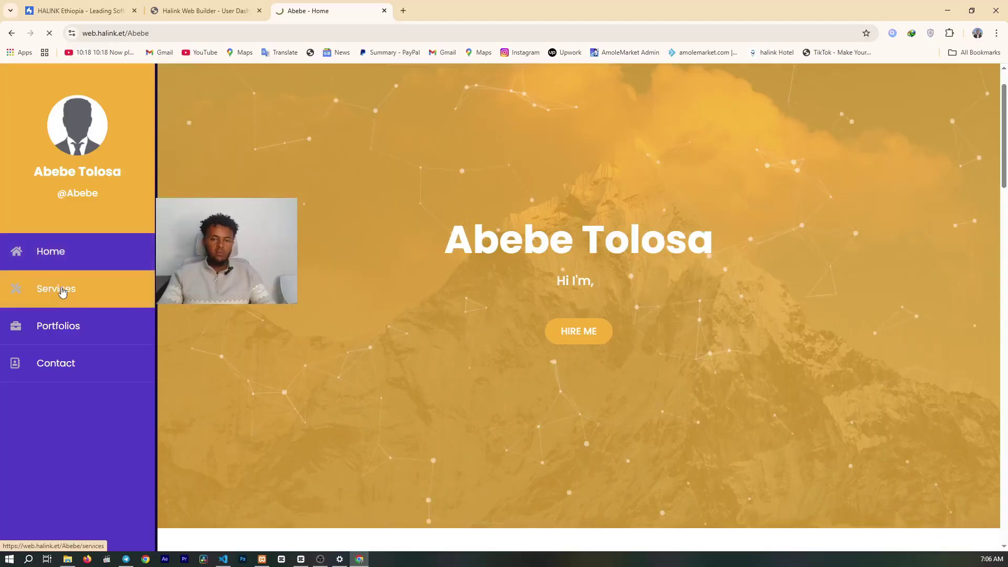
pyautogui.click(61, 332)
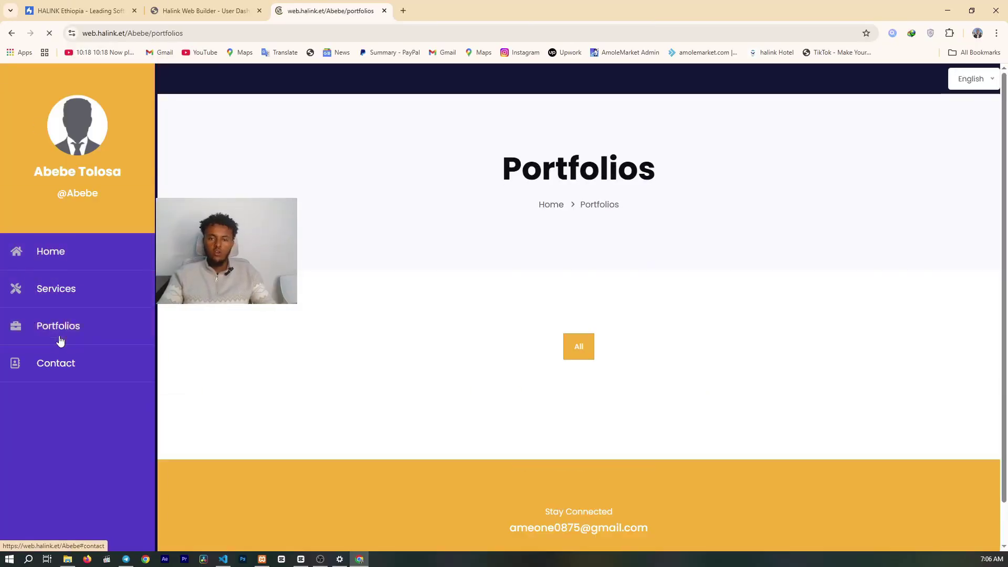
# - Switch the home page to Theme 8 and reload the portfolio to preview it
pyautogui.click(175, 3)
pyautogui.click(572, 259)
pyautogui.click(568, 354)
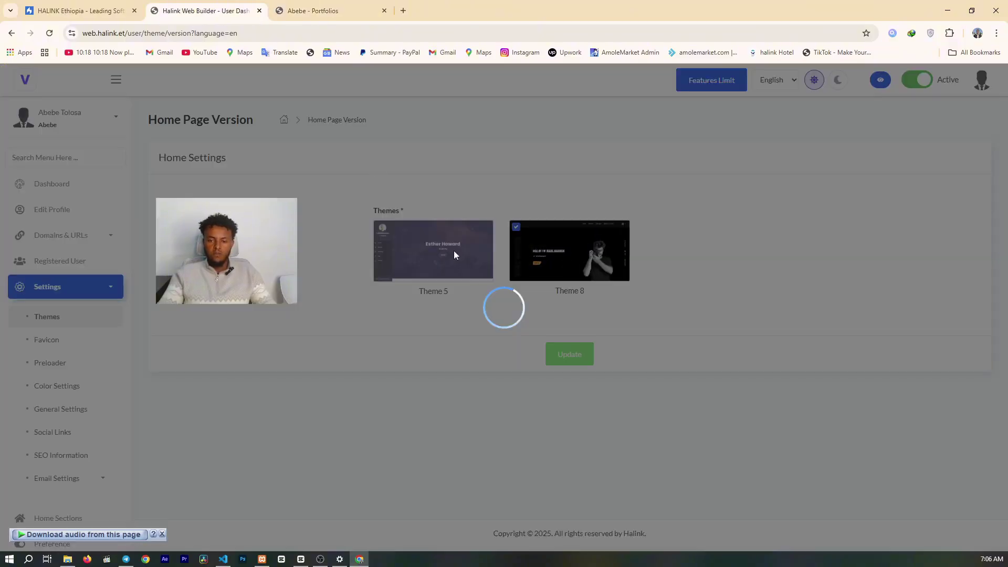
pyautogui.hotkey('ctrl', 'Tab')
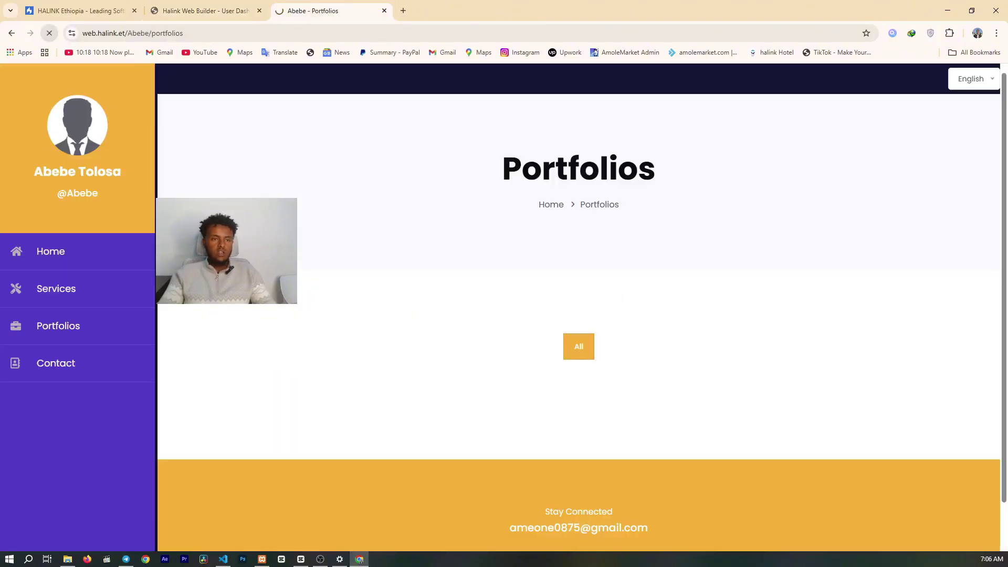
pyautogui.click(50, 33)
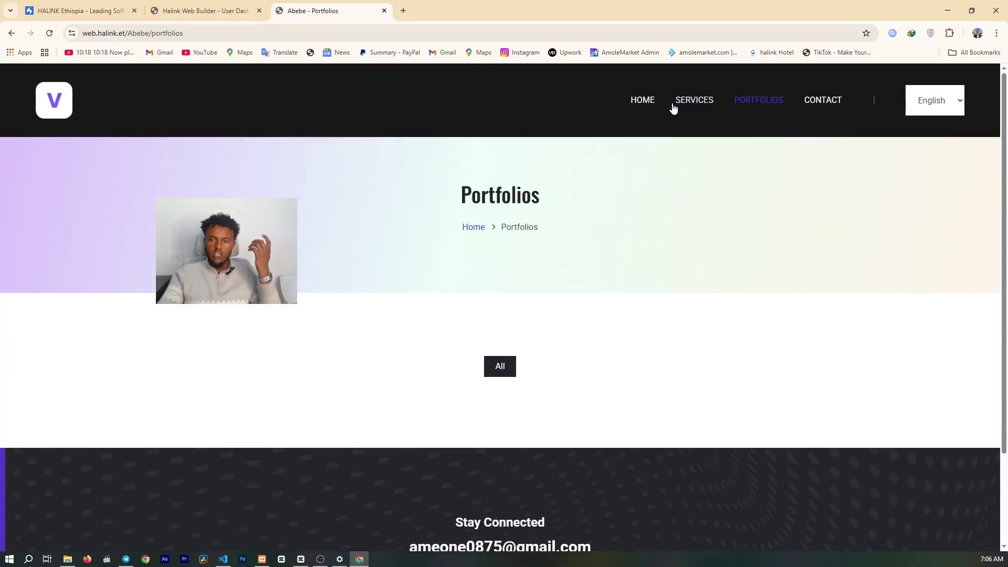
pyautogui.click(655, 101)
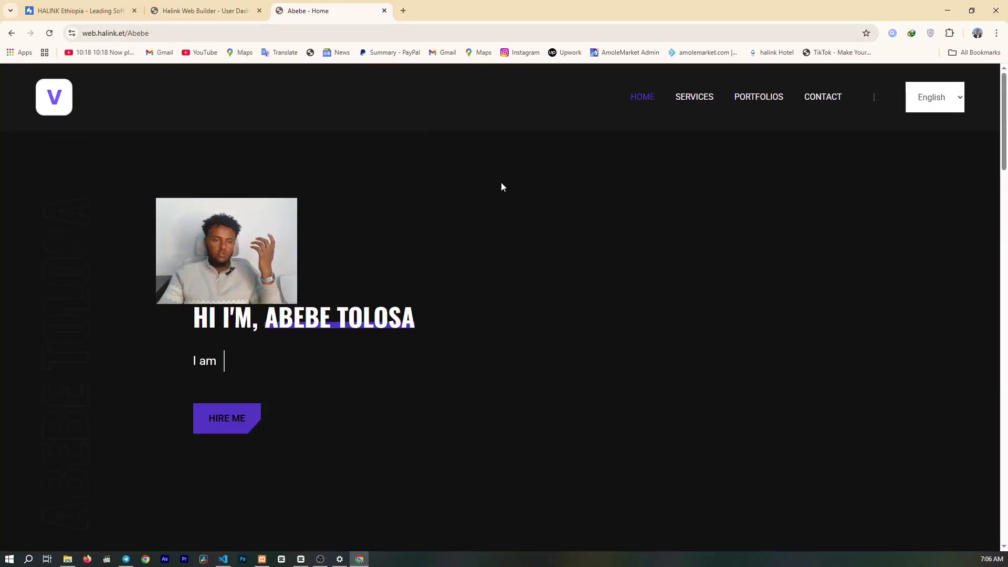
pyautogui.scroll(-5, 345, 279)
pyautogui.scroll(-20, 676, 264)
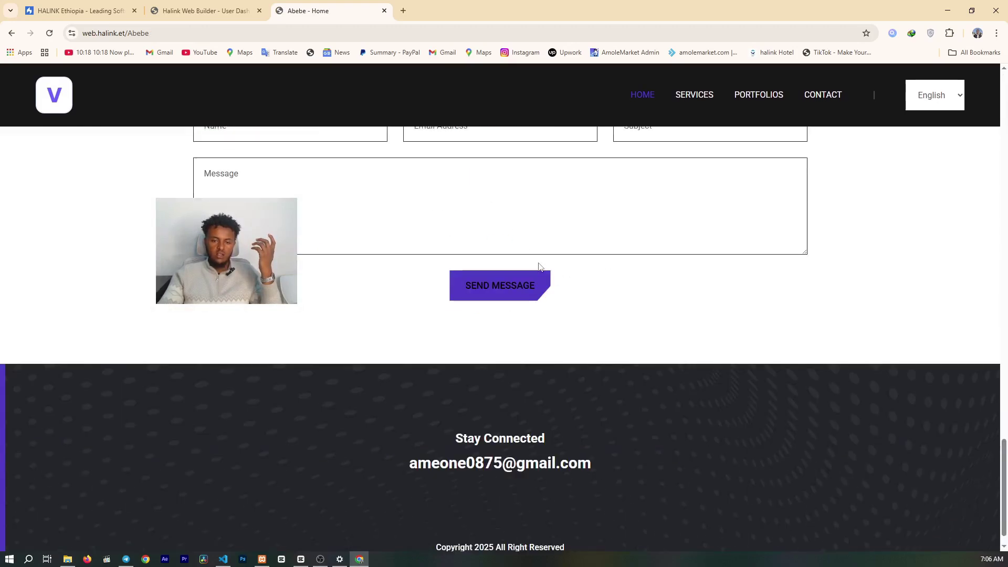
pyautogui.scroll(6, 540, 267)
pyautogui.scroll(-6, 540, 267)
pyautogui.scroll(20, 578, 254)
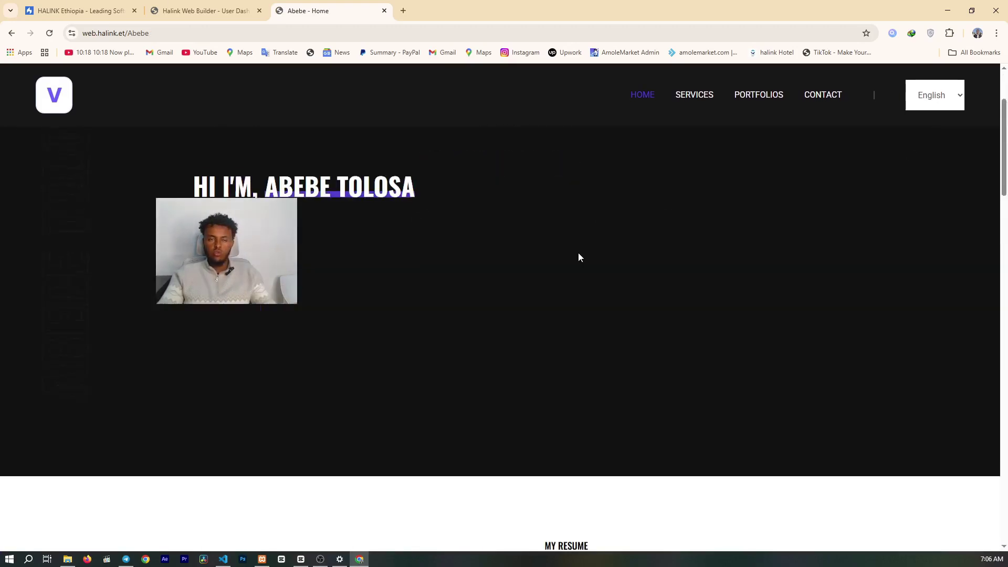
# - Restore Theme 5, view the live portfolio, then show the HALINK Ethiopia site tab
pyautogui.click(205, 10)
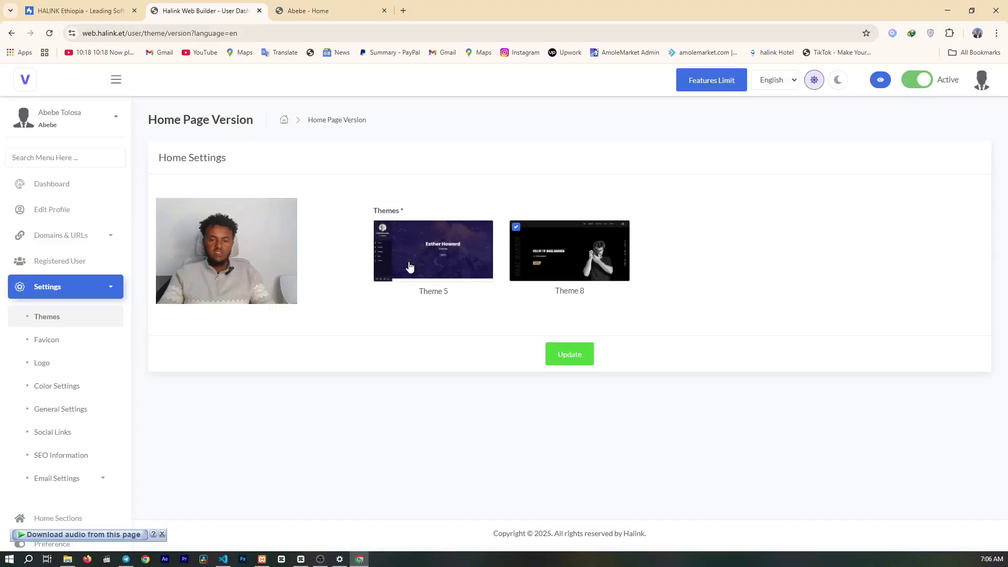
pyautogui.click(552, 351)
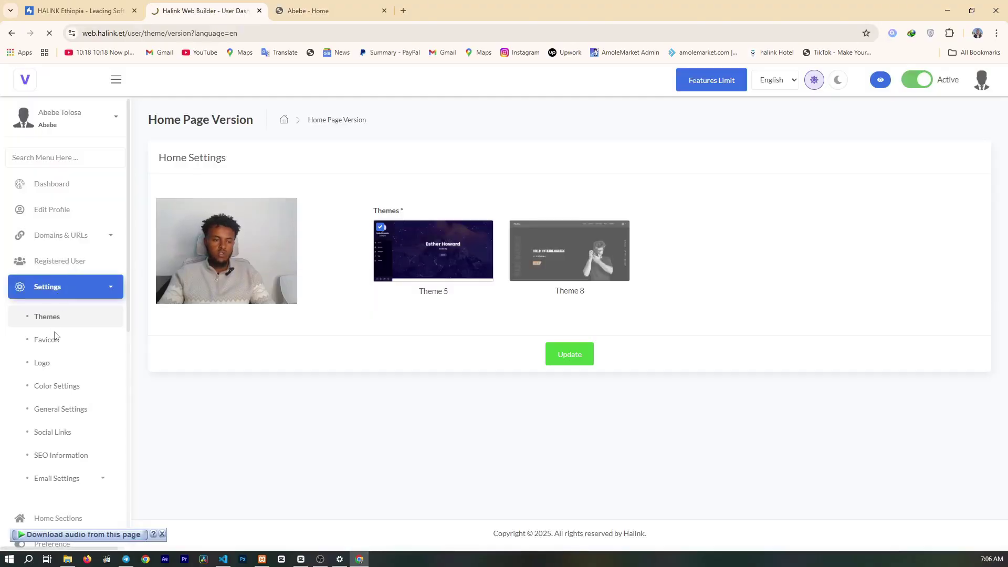
pyautogui.hotkey('ctrl', 'Tab')
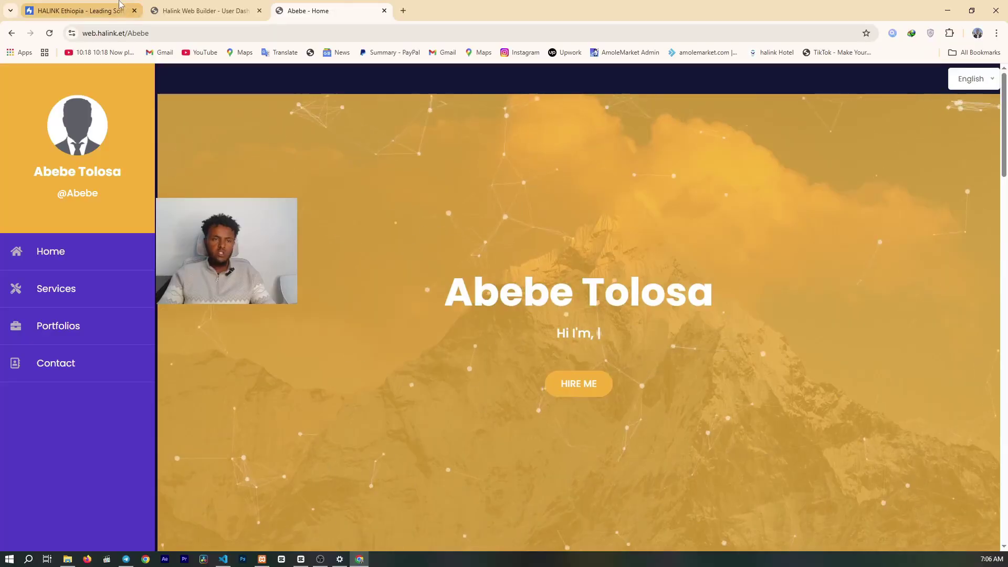
pyautogui.click(180, 6)
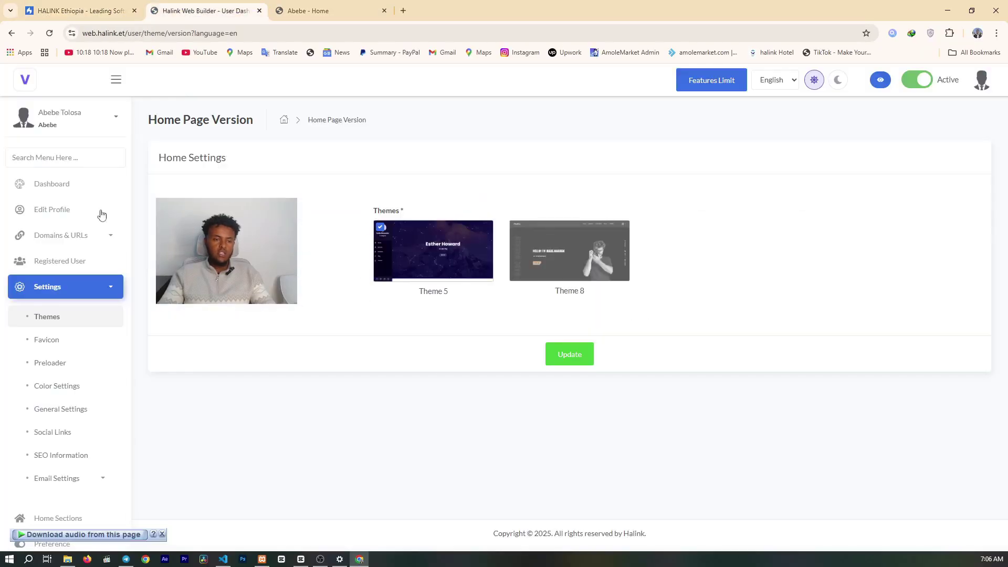
pyautogui.click(73, 340)
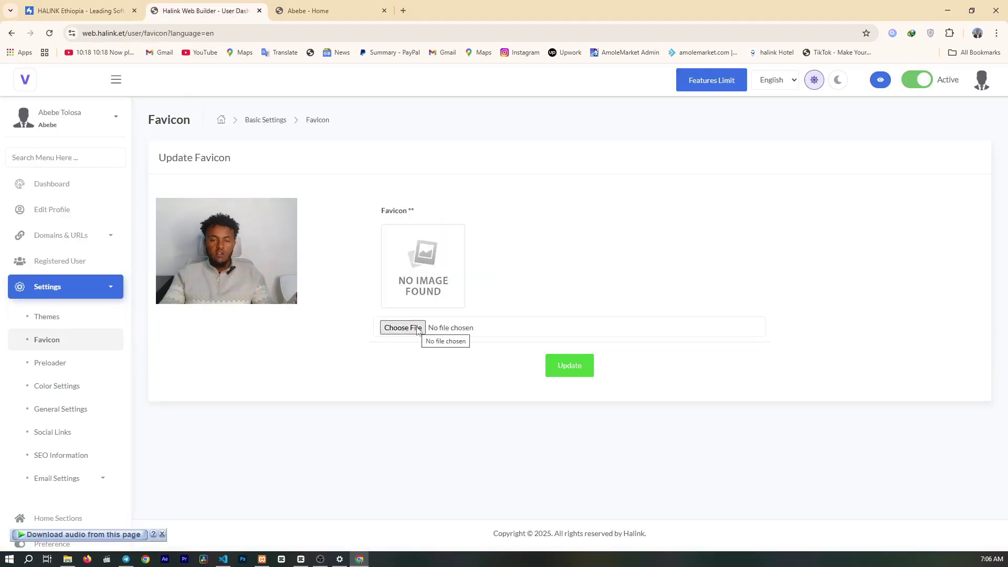
pyautogui.click(294, 11)
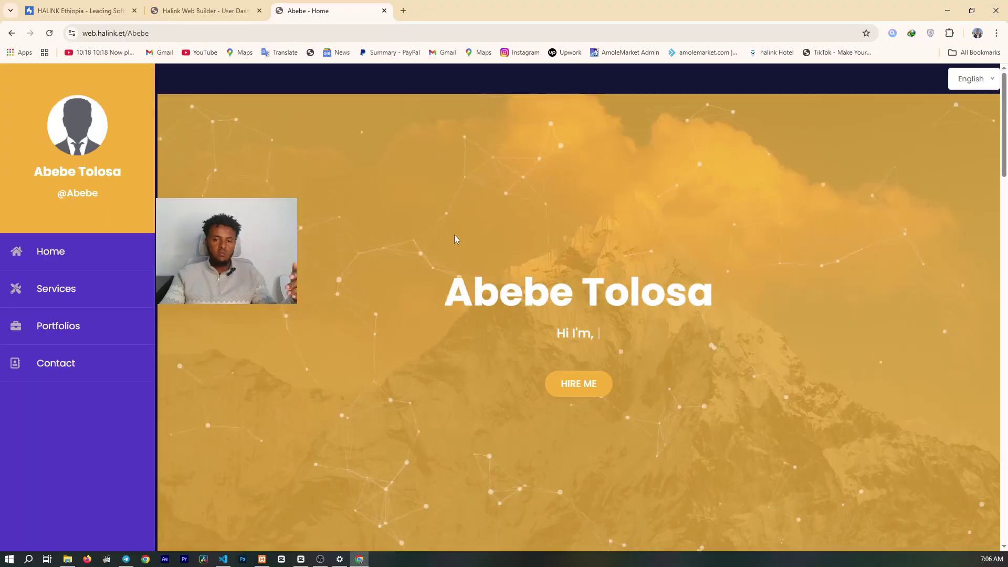
pyautogui.scroll(-1, 637, 249)
pyautogui.scroll(1, 638, 250)
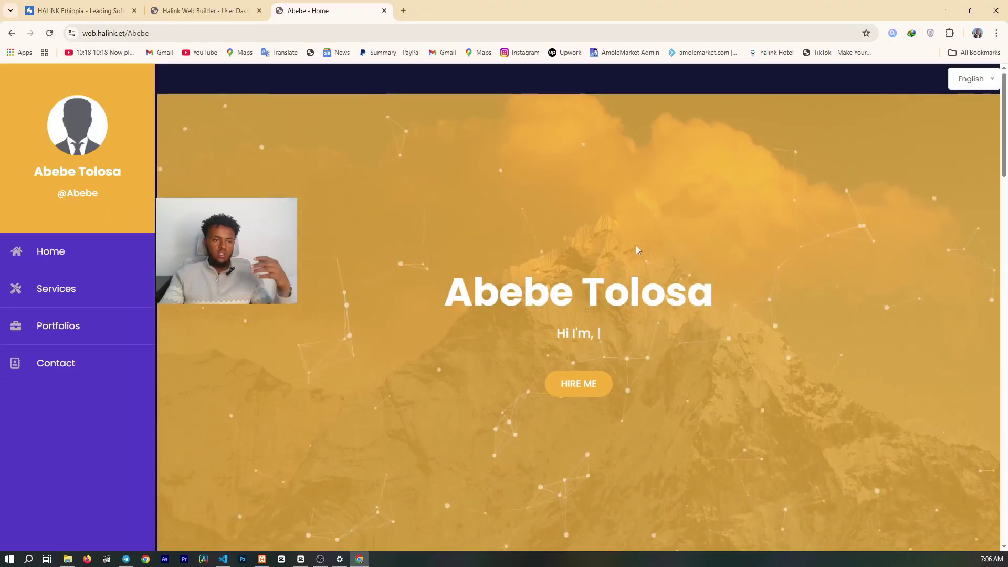
pyautogui.scroll(-5, 49, 294)
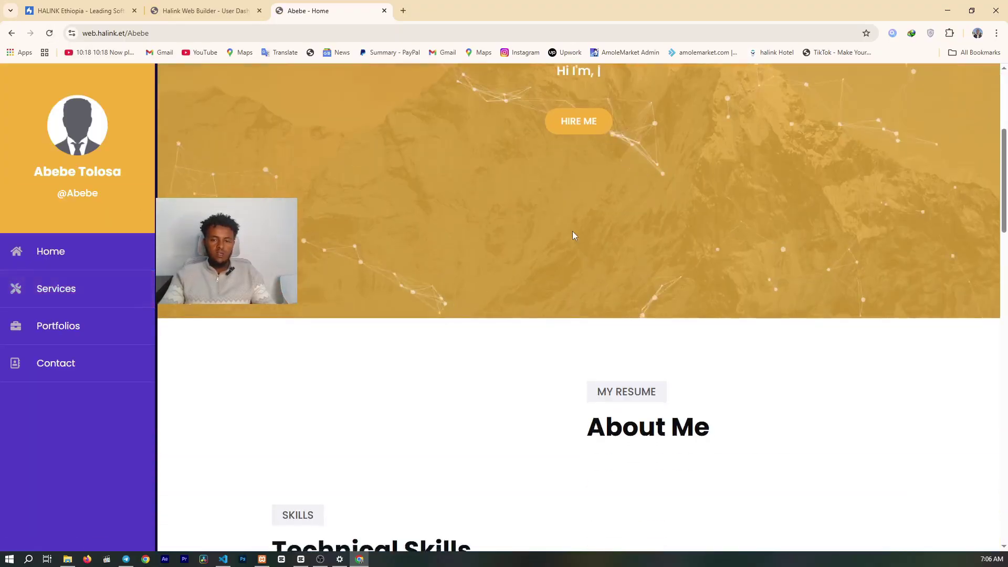
pyautogui.scroll(5, 537, 238)
pyautogui.scroll(-10, 537, 241)
pyautogui.scroll(6, 537, 240)
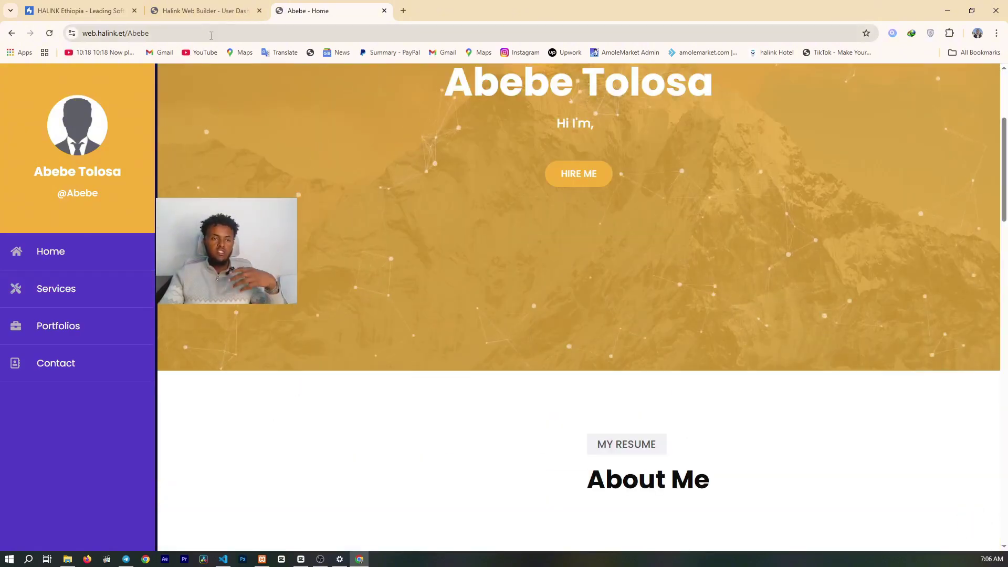
pyautogui.click(201, 11)
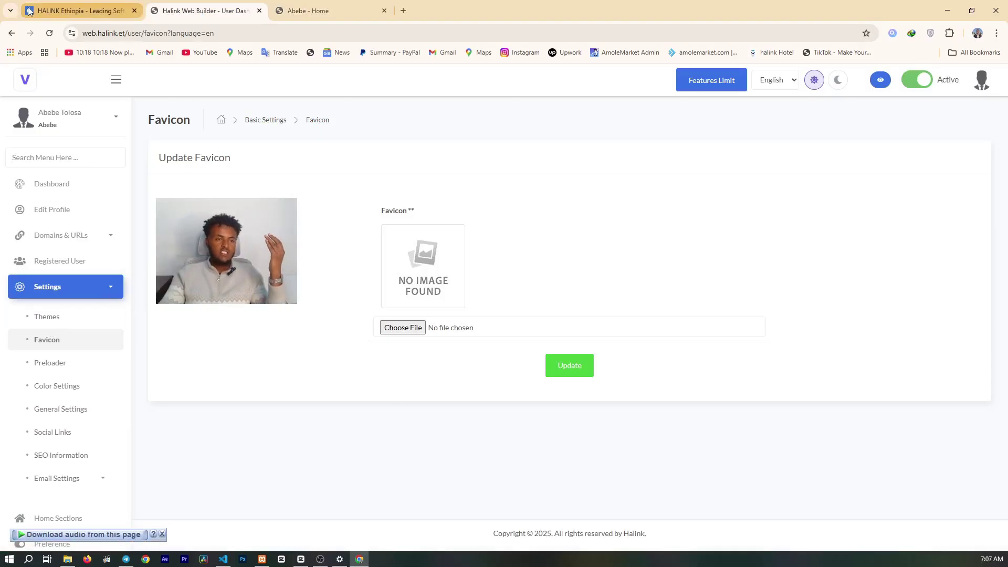
pyautogui.click(70, 8)
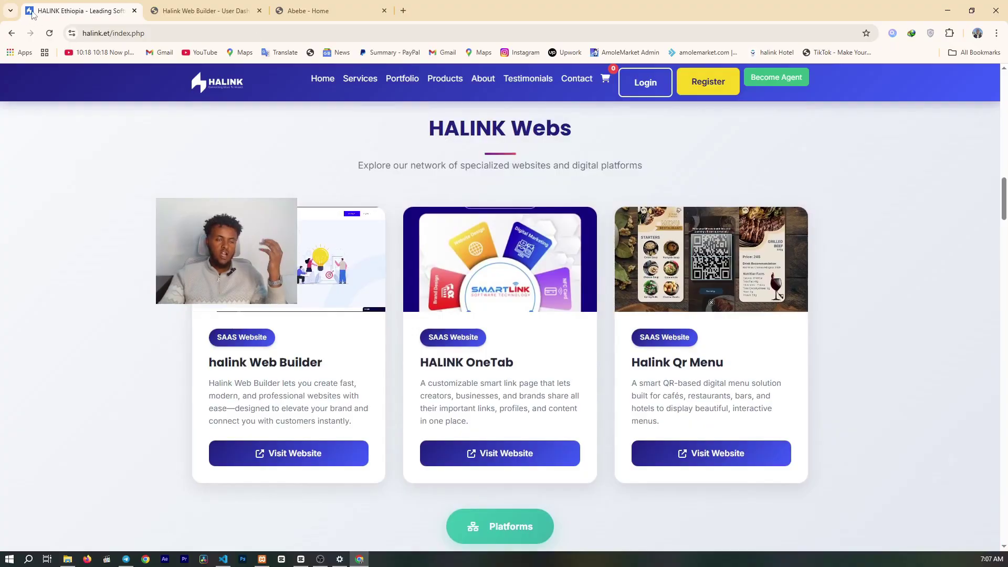
pyautogui.click(200, 10)
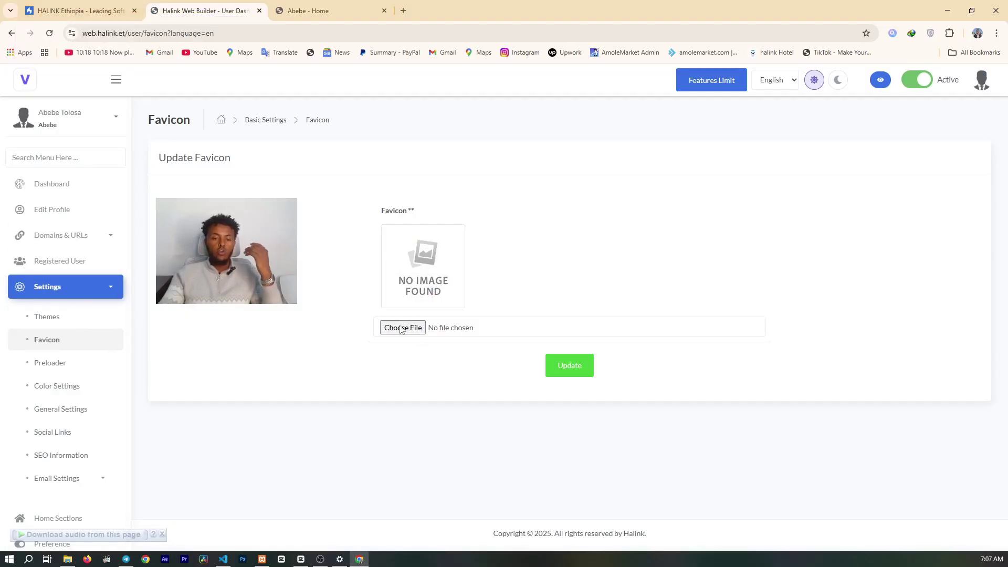
pyautogui.click(407, 326)
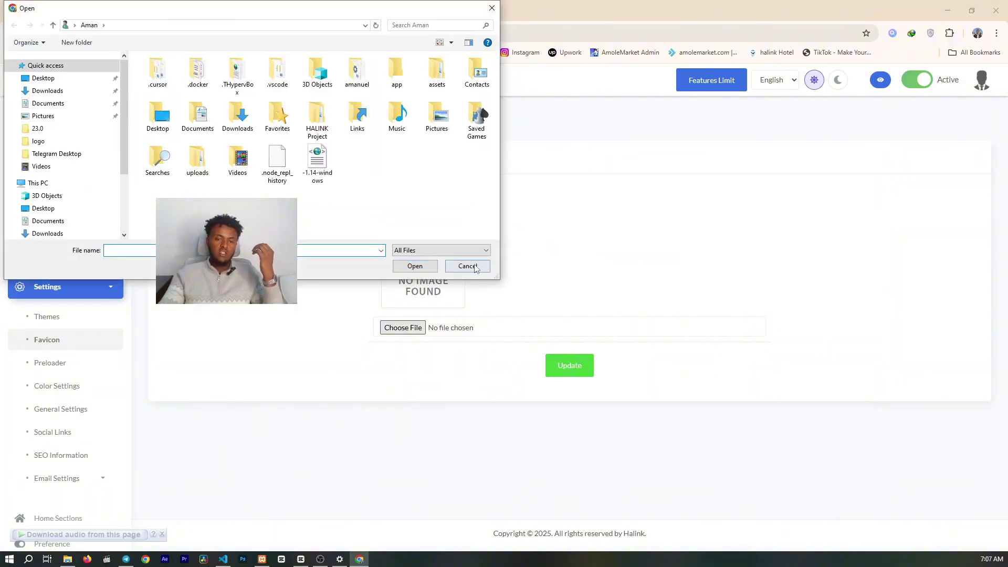
pyautogui.click(468, 266)
pyautogui.click(315, 10)
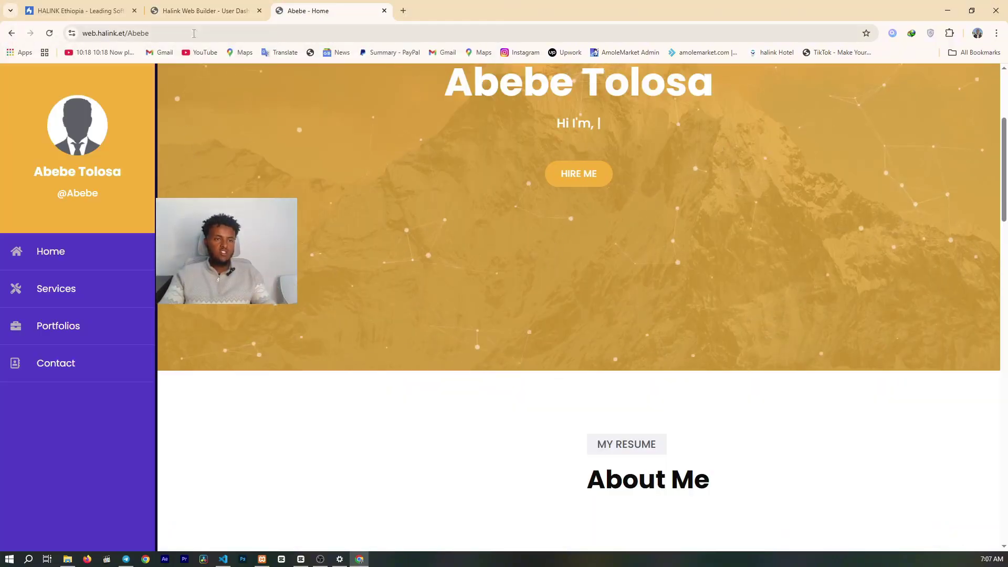
pyautogui.click(76, 11)
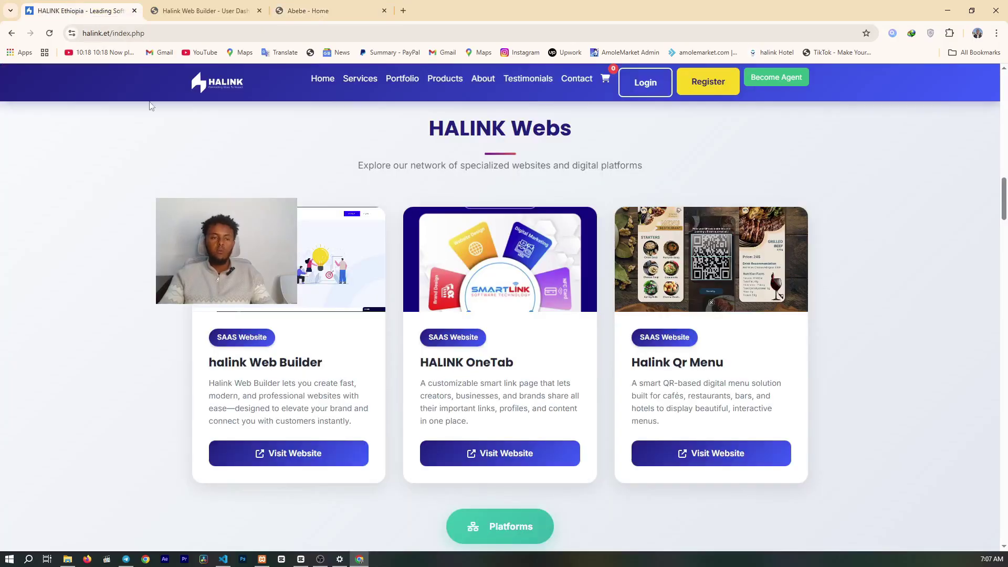
# - Review the Preloader and Color Settings pages, ending on General Settings with website title and USD currency
pyautogui.click(204, 11)
pyautogui.scroll(-1, 68, 289)
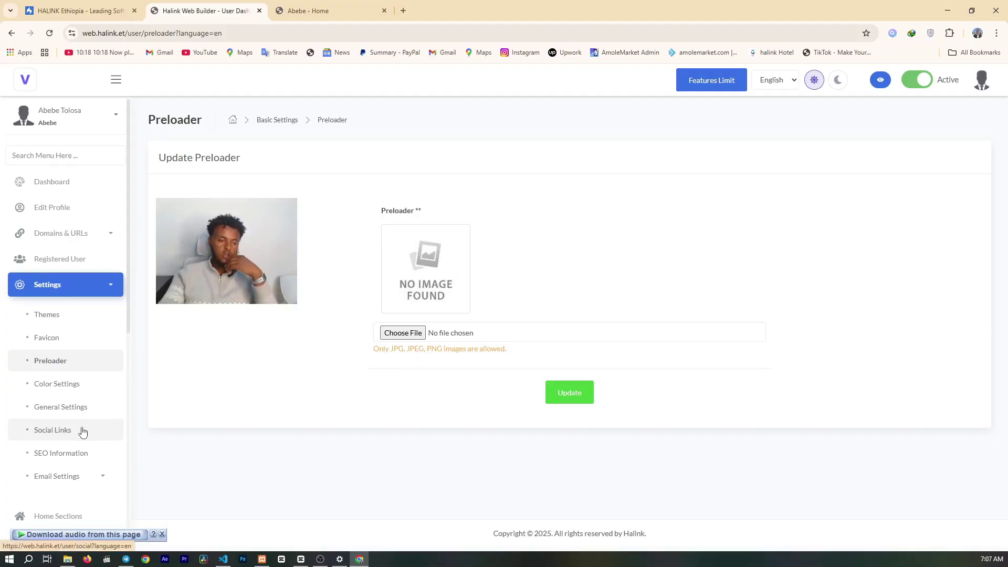
pyautogui.scroll(-1, 58, 341)
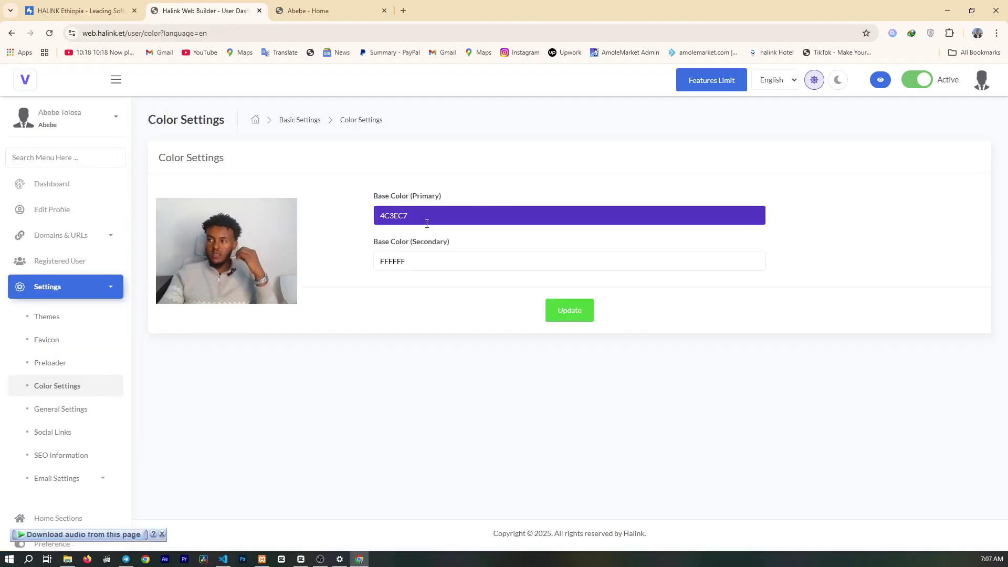
pyautogui.scroll(-2, 63, 319)
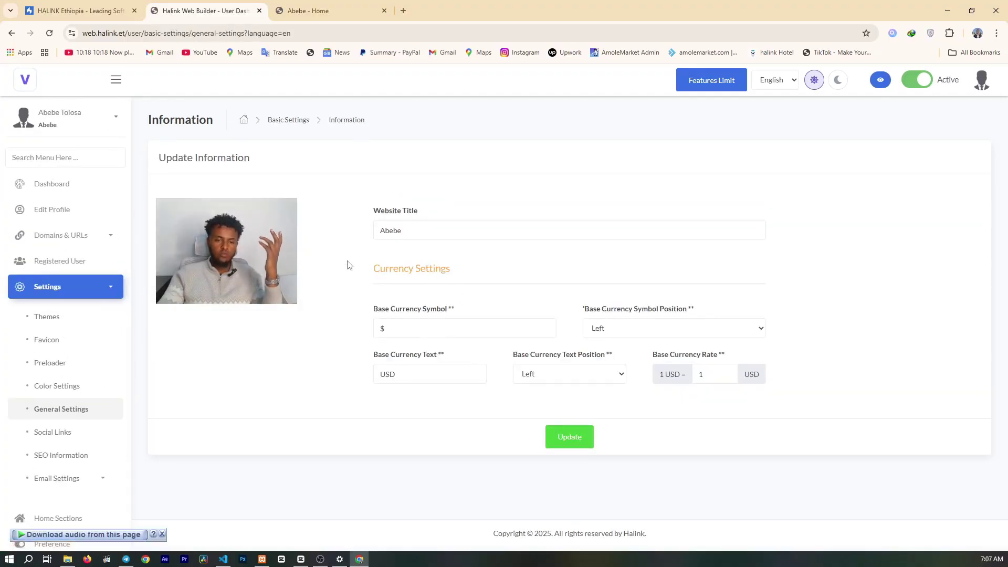
# - Append ' Portfolio' to the website title, save it, and reload the public site to confirm
pyautogui.click(462, 232)
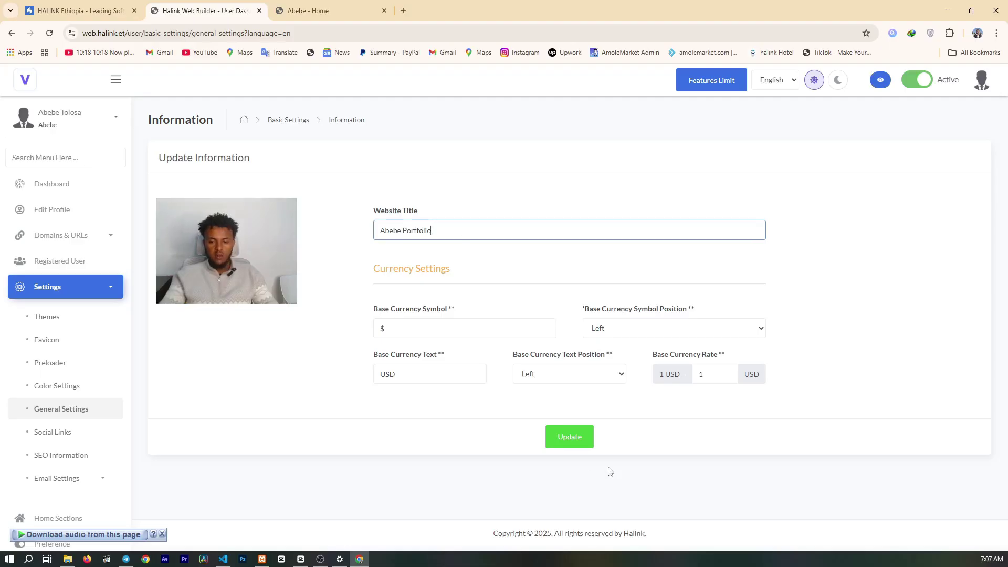
pyautogui.click(574, 441)
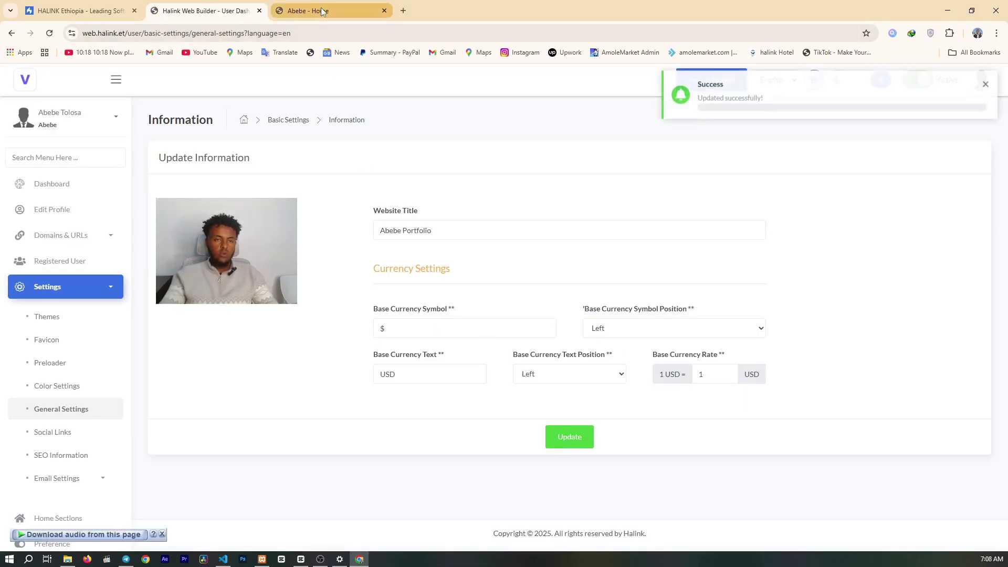
pyautogui.click(321, 11)
pyautogui.click(49, 33)
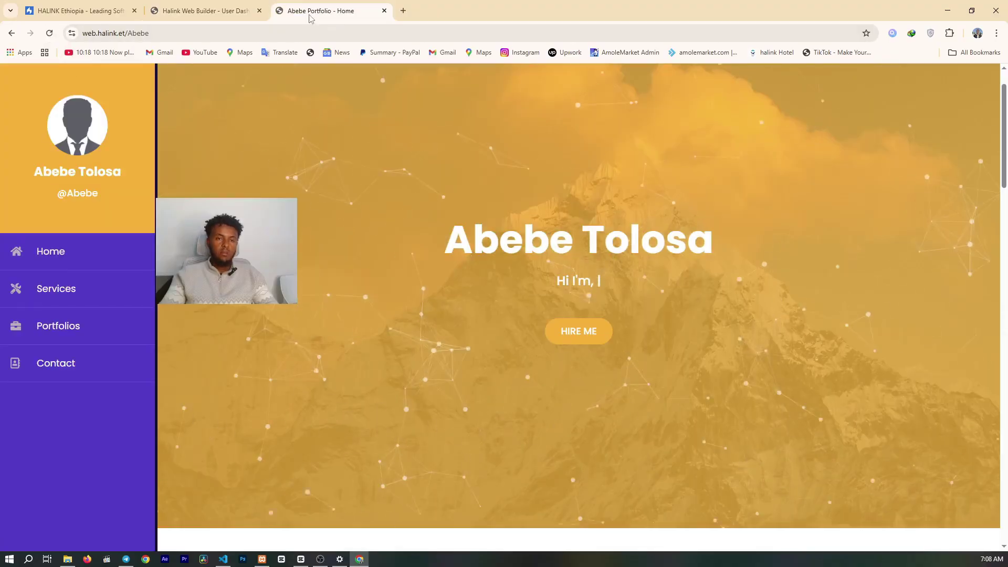
# - Look over the social icon list and the SEO information settings
pyautogui.click(204, 10)
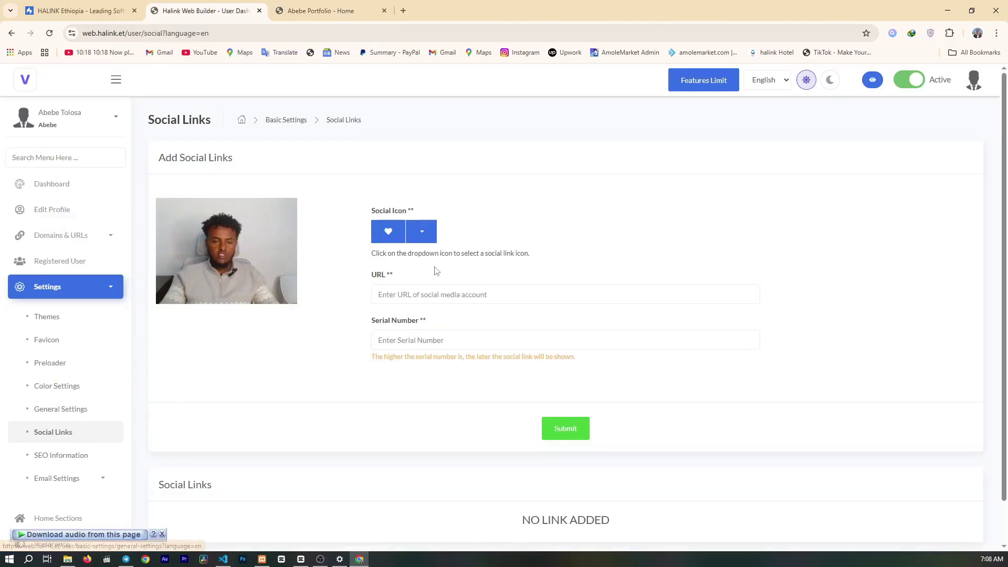
pyautogui.click(422, 231)
pyautogui.click(560, 184)
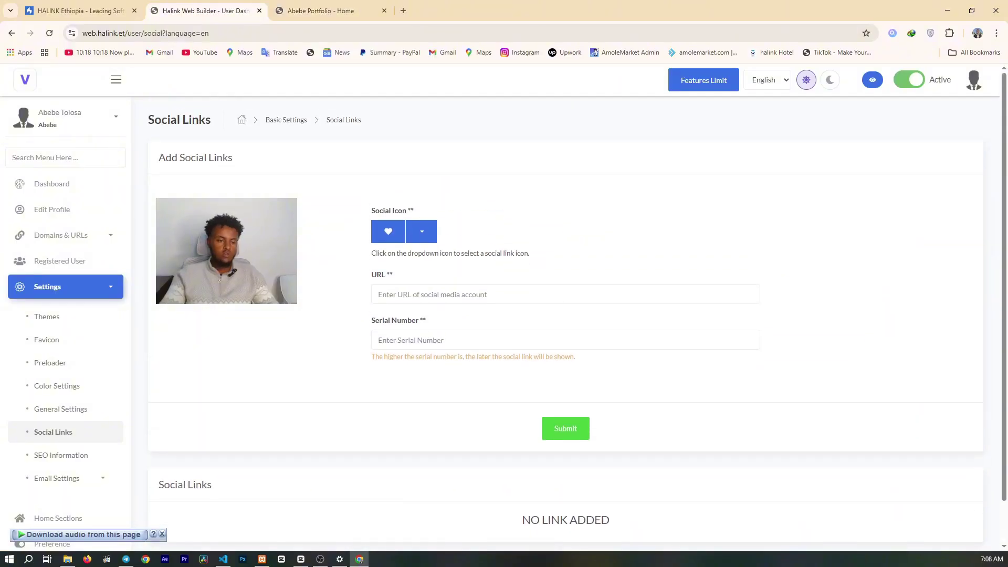
pyautogui.click(52, 455)
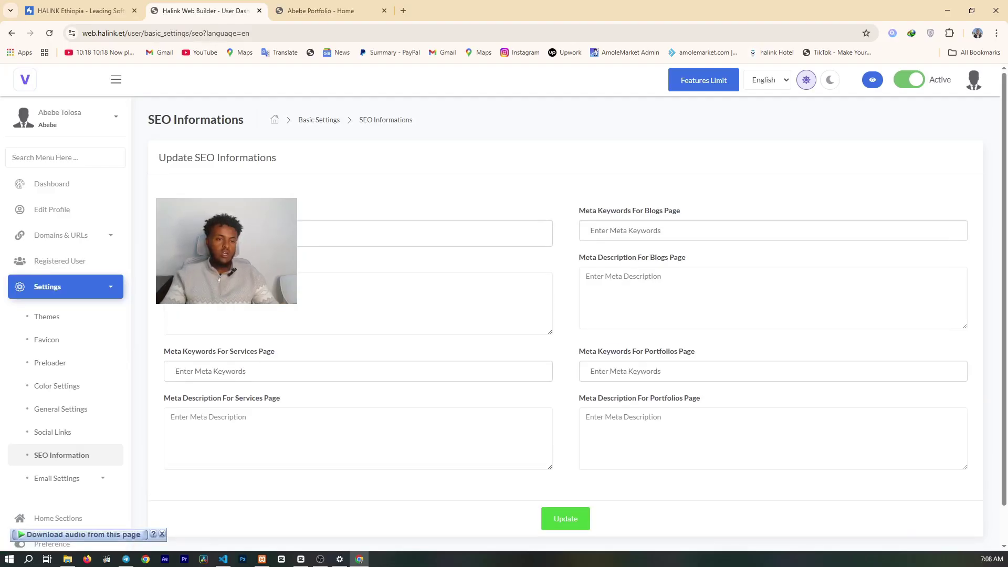
# - Expand Email Settings and open the Mail Templates list
pyautogui.scroll(-1, 566, 315)
pyautogui.scroll(-4, 38, 423)
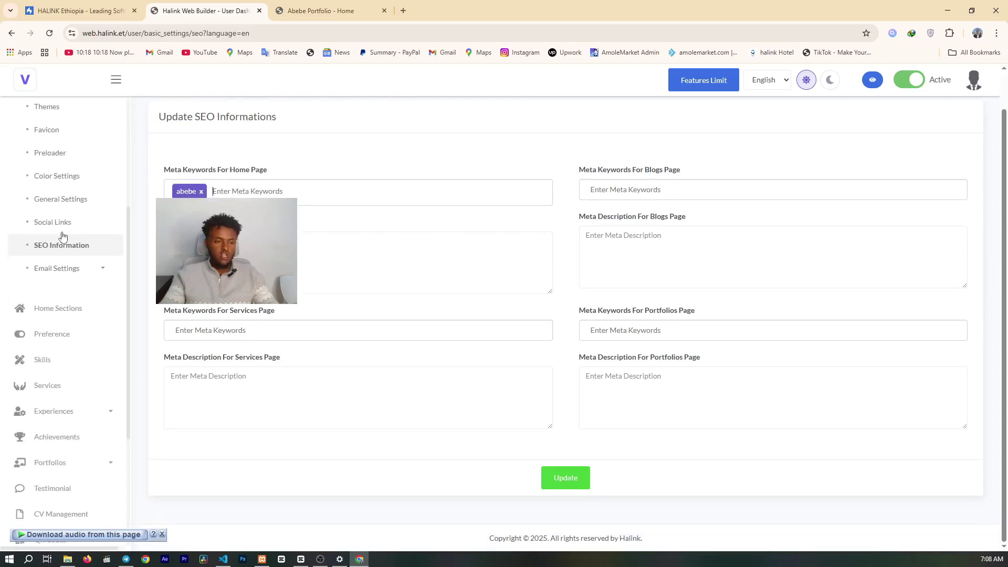
pyautogui.click(56, 279)
pyautogui.click(66, 295)
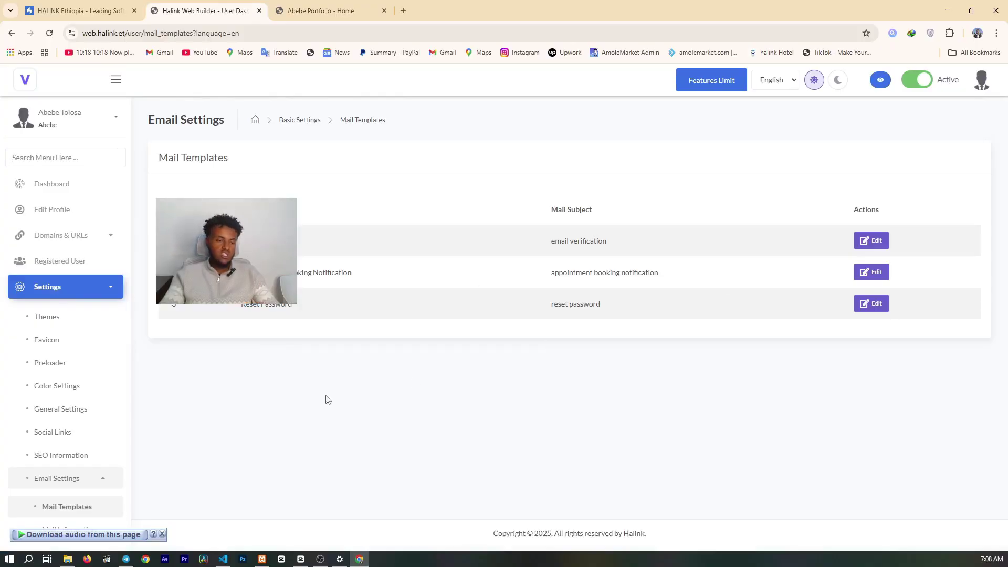
# - Scroll through the Home Sections form fields before moving on to Preference settings
pyautogui.scroll(-5, 32, 409)
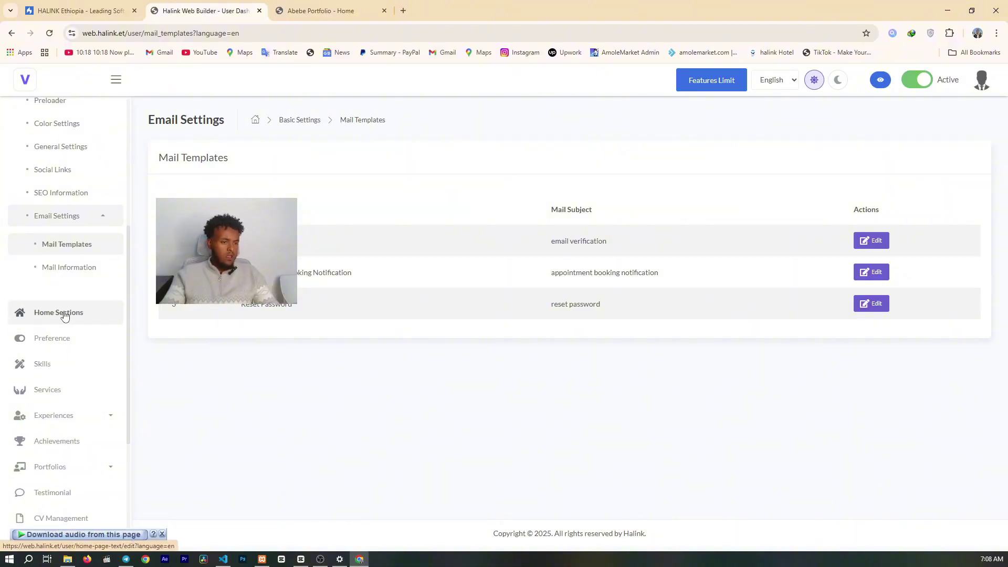
pyautogui.scroll(-8, 637, 319)
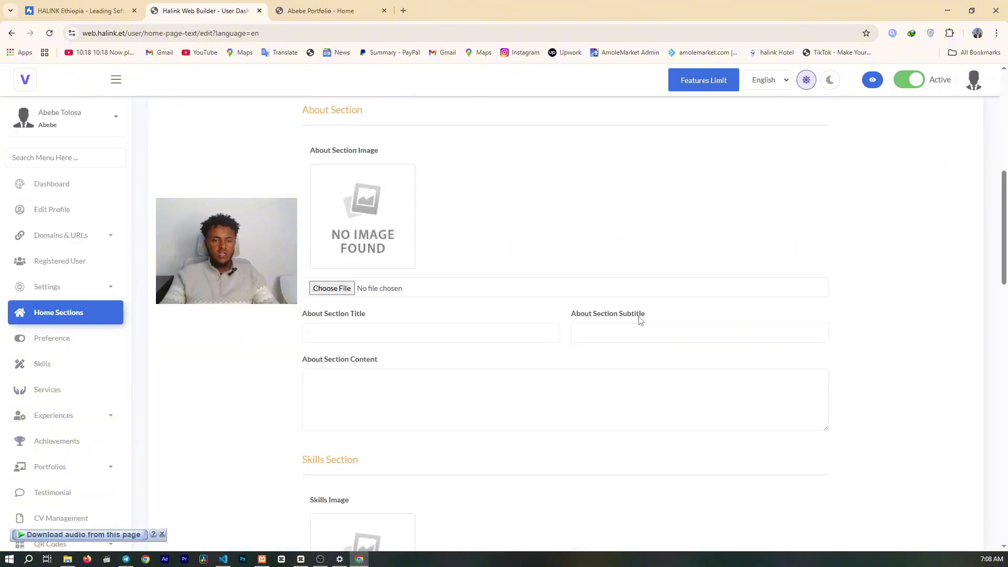
pyautogui.scroll(-7, 414, 298)
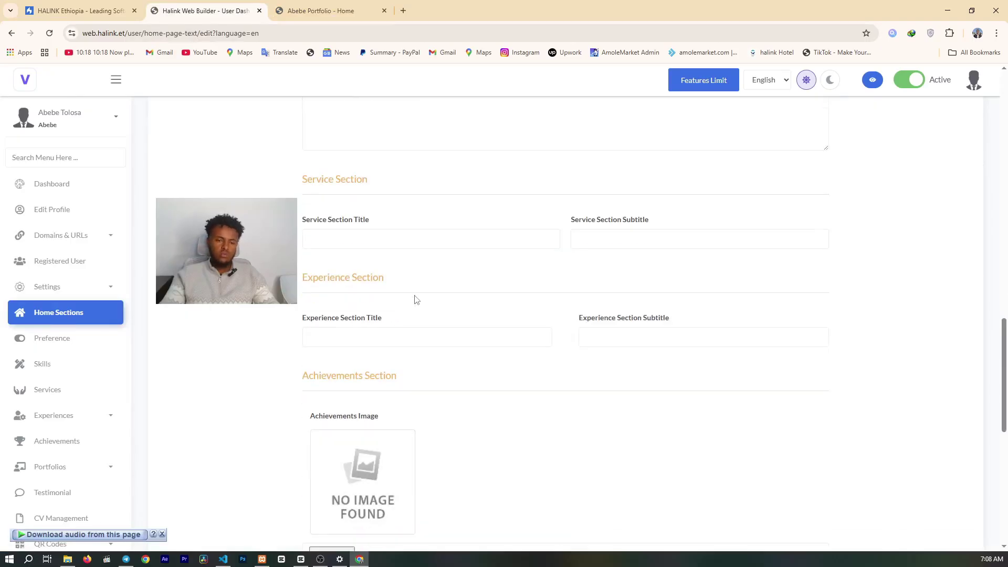
pyautogui.scroll(-6, 414, 298)
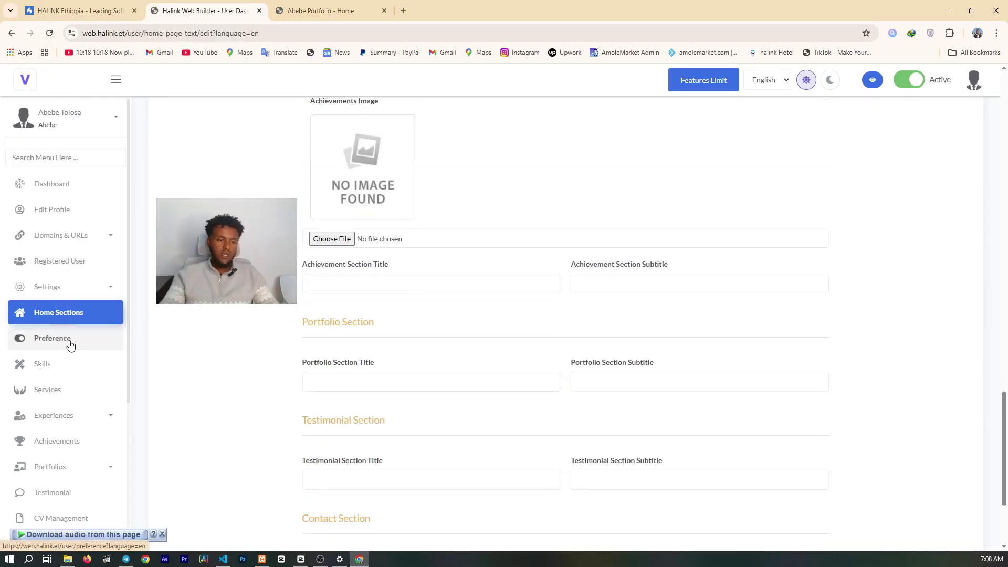
pyautogui.scroll(-2, 69, 346)
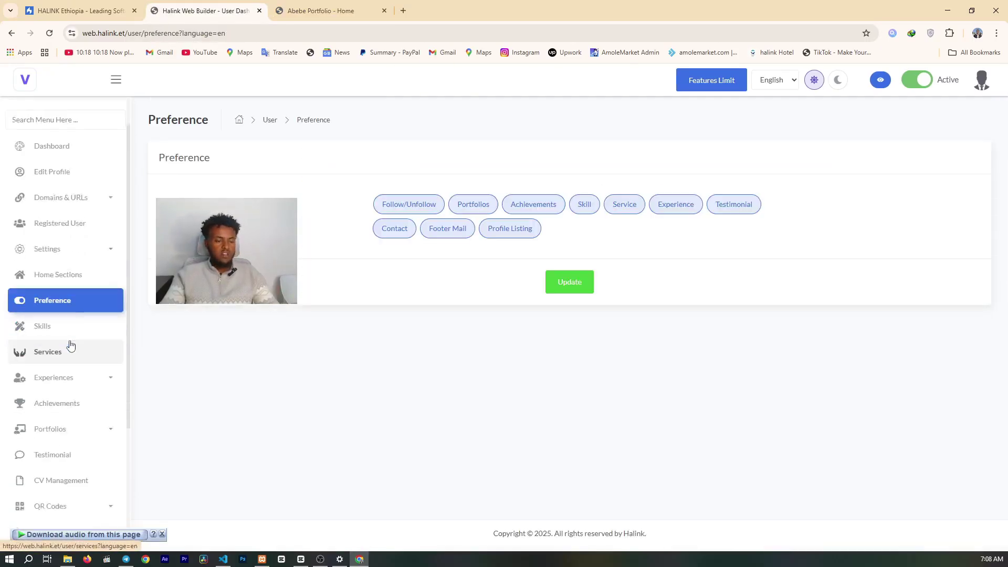
# - Start a new skill in the Skills list titled CSS, at 98 percent
pyautogui.click(74, 263)
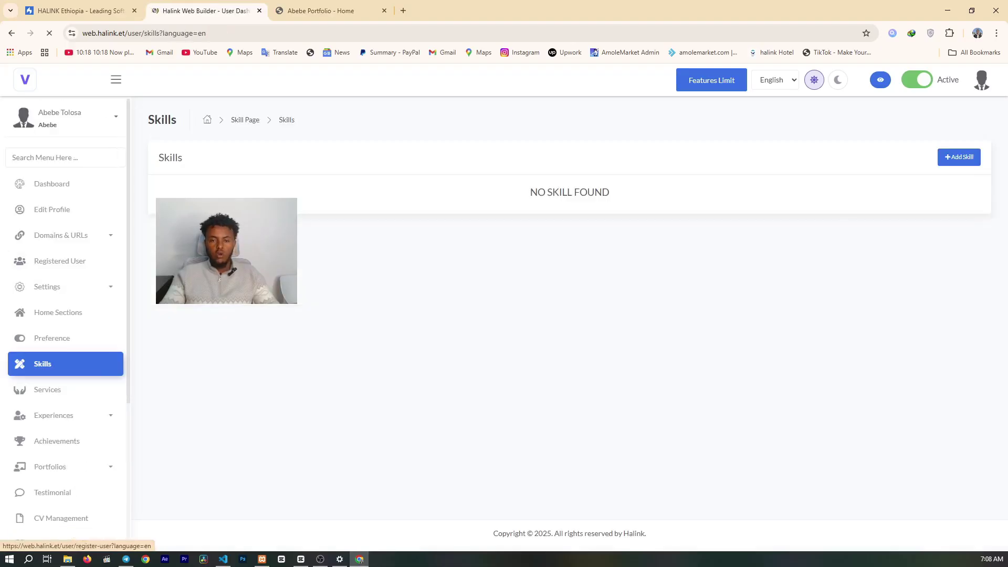
pyautogui.click(966, 151)
pyautogui.click(364, 246)
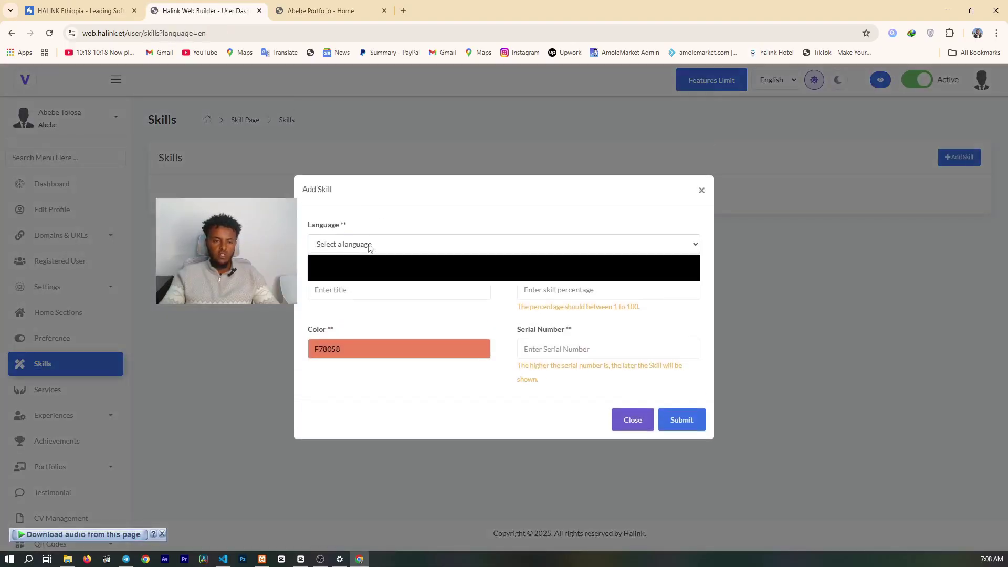
pyautogui.click(364, 246)
pyautogui.click(382, 245)
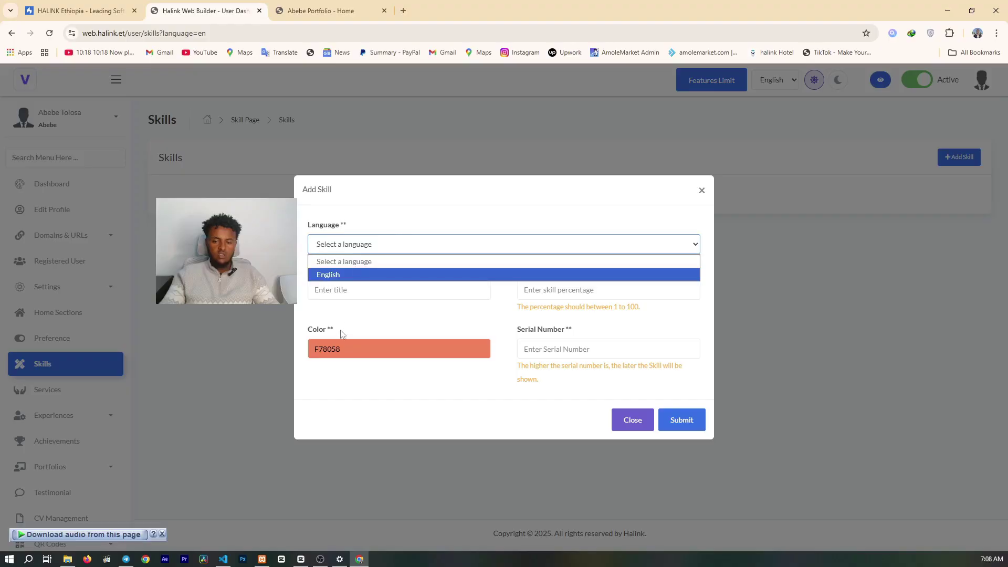
pyautogui.click(347, 289)
pyautogui.write('CSS')
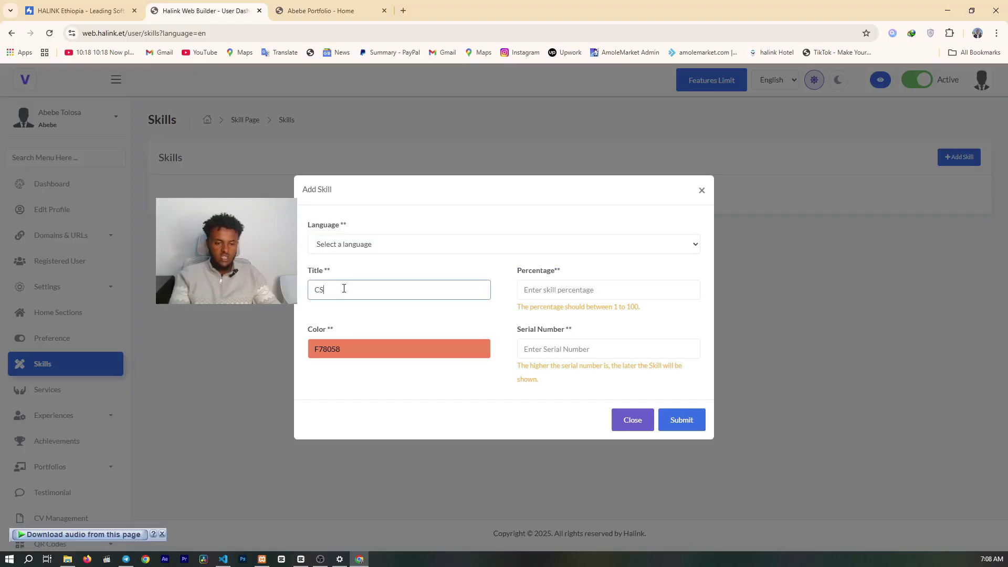
pyautogui.click(573, 286)
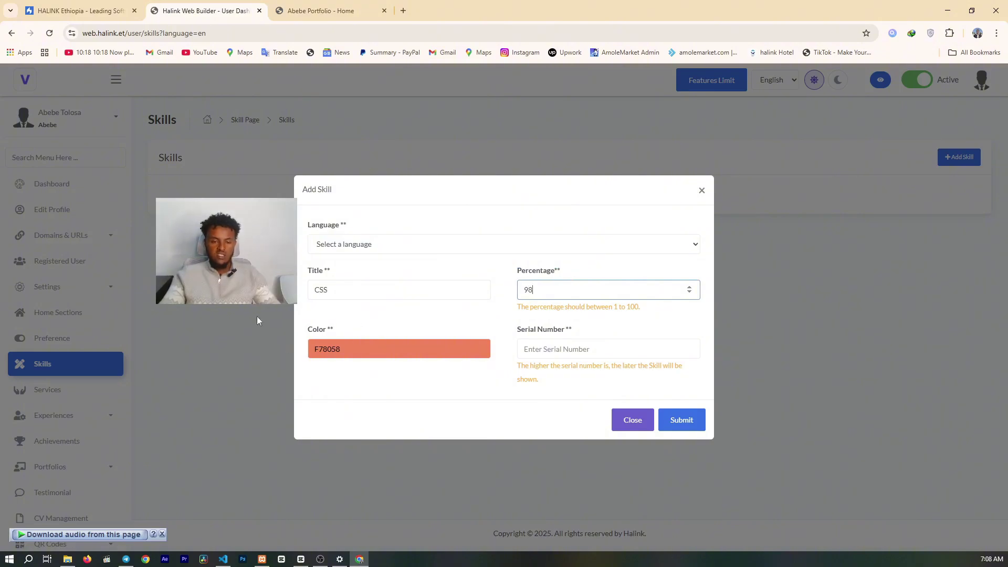
# - Give the skill a bright green bar and serial number 1, then submit
pyautogui.click(345, 351)
pyautogui.moveTo(352, 375)
pyautogui.mouseDown()
pyautogui.moveTo(372, 332)
pyautogui.moveTo(352, 345)
pyautogui.mouseUp()
pyautogui.click(565, 344)
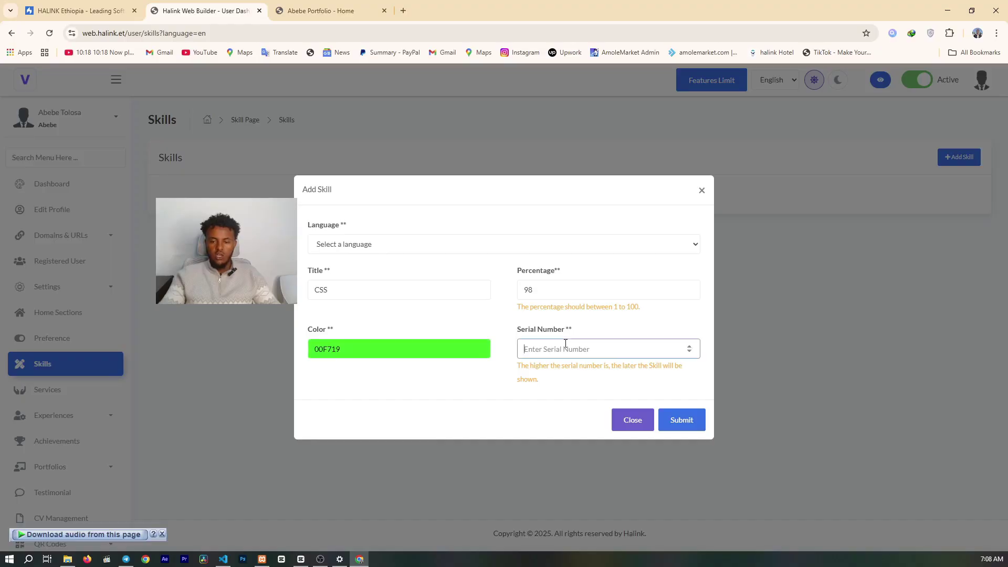
pyautogui.write('1')
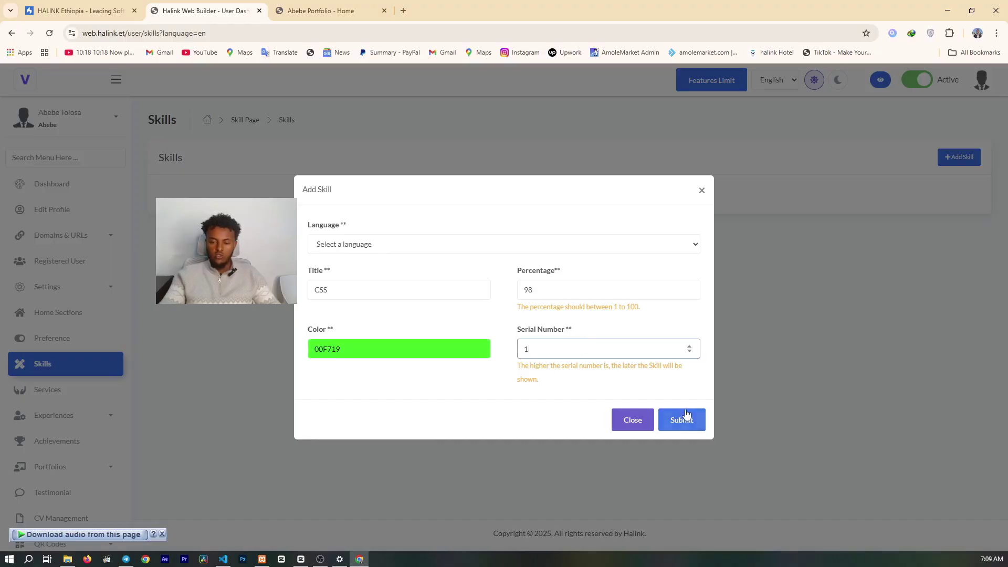
pyautogui.click(678, 419)
# - Set the skill's language to English and submit it again
pyautogui.click(334, 242)
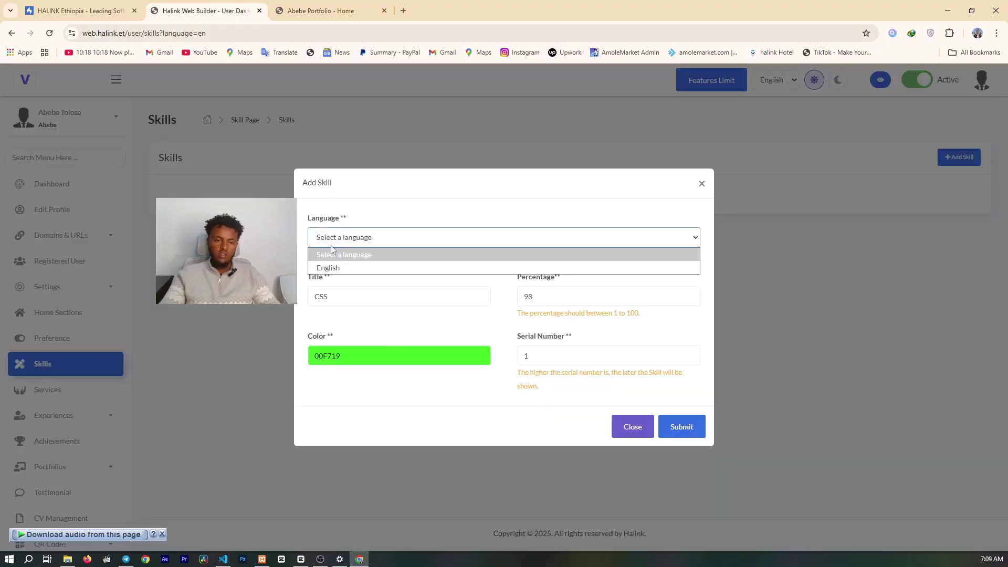
pyautogui.click(326, 267)
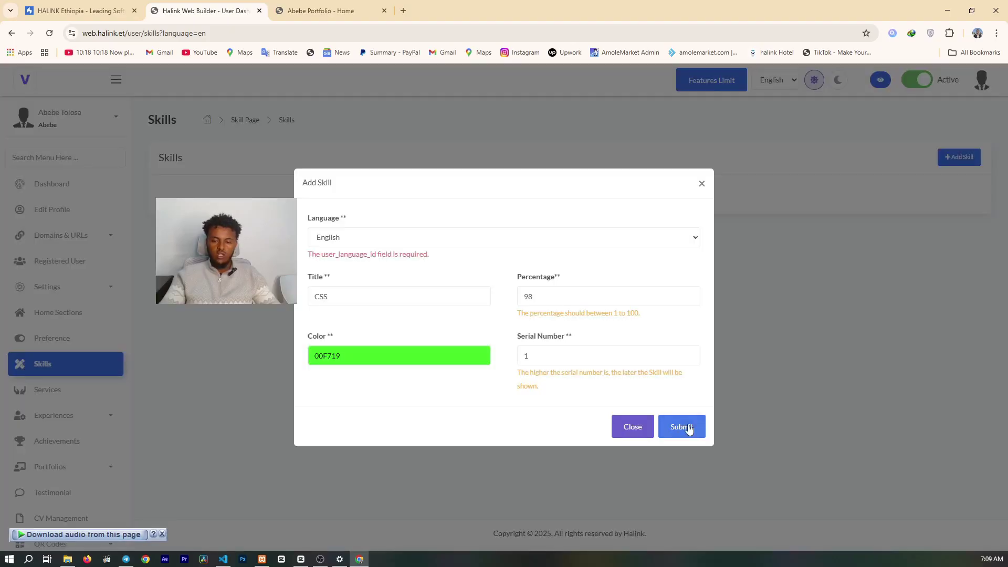
pyautogui.click(679, 425)
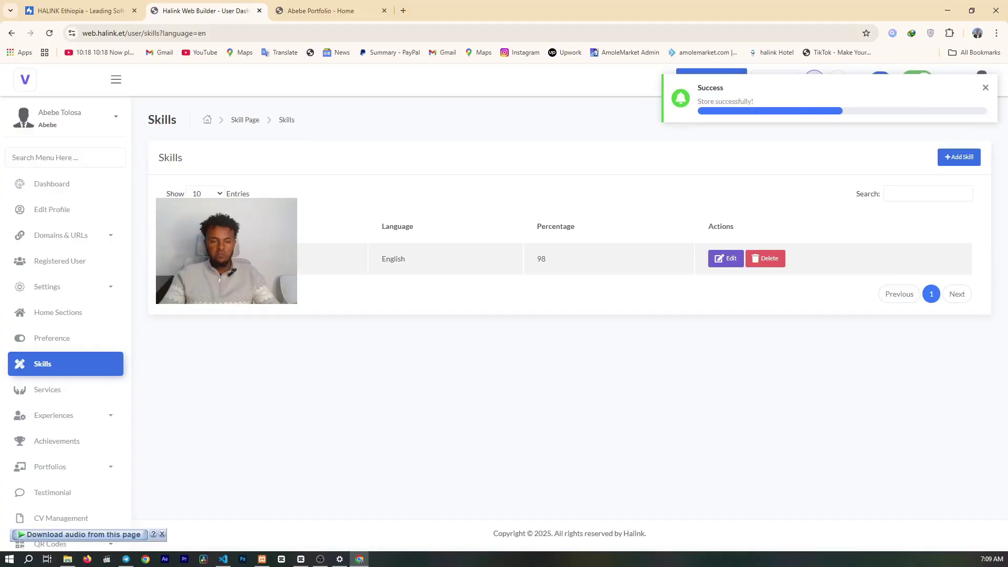
pyautogui.click(320, 11)
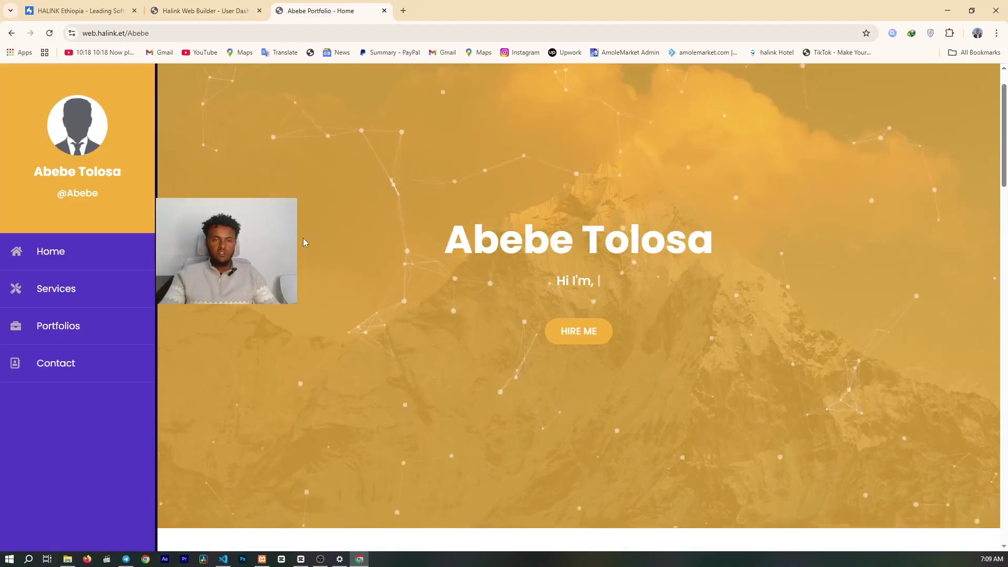
pyautogui.click(69, 286)
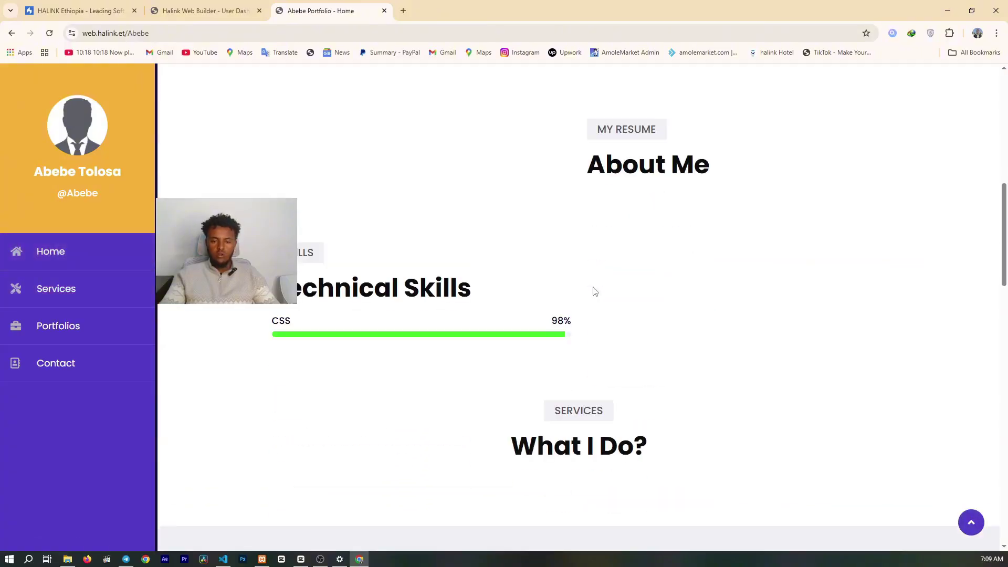
pyautogui.moveTo(325, 300); pyautogui.dragTo(329, 342)
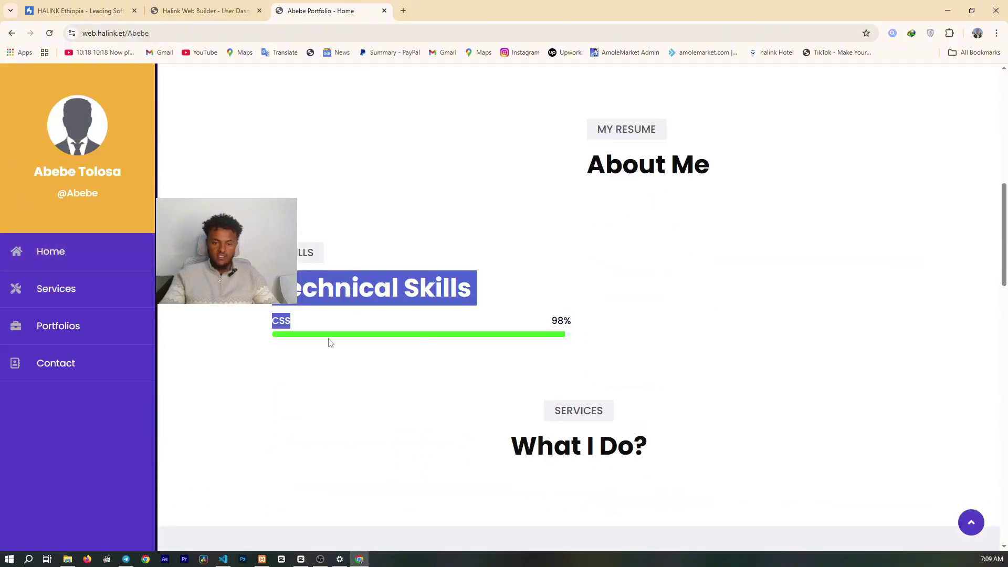
pyautogui.click(276, 321)
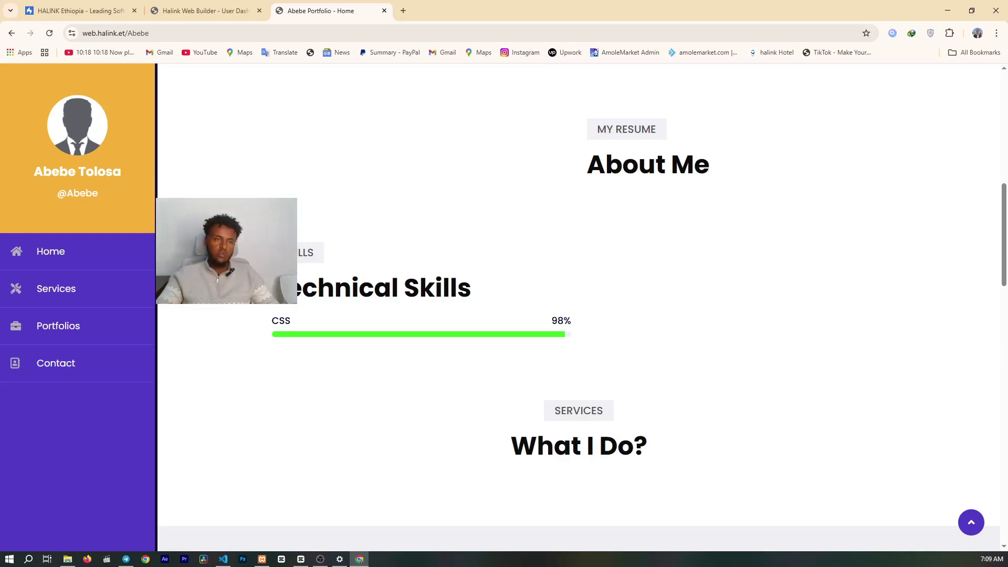
pyautogui.click(205, 10)
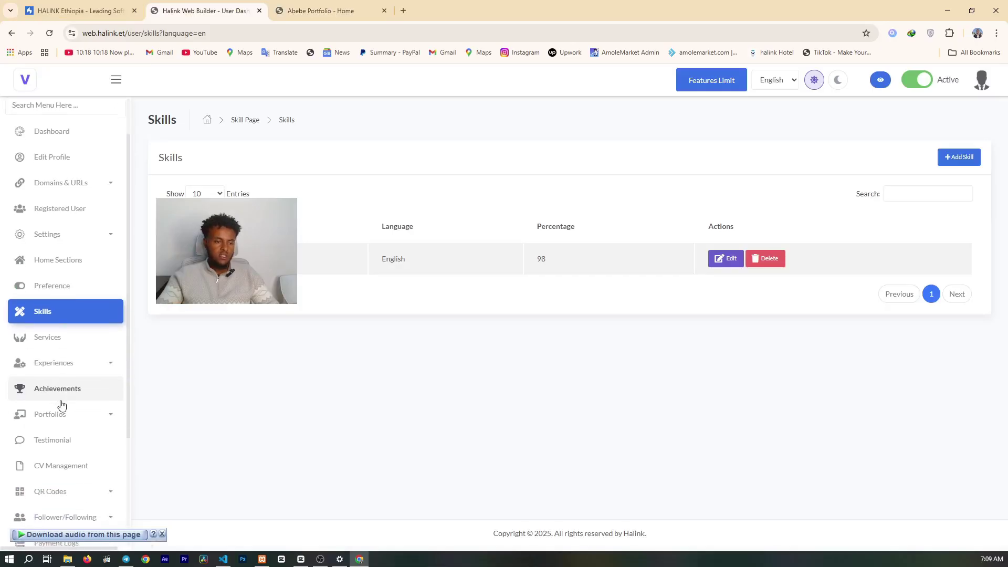
# - Expand the Experiences and Portfolios sidebar sections, scrolling down toward CV Management
pyautogui.click(71, 364)
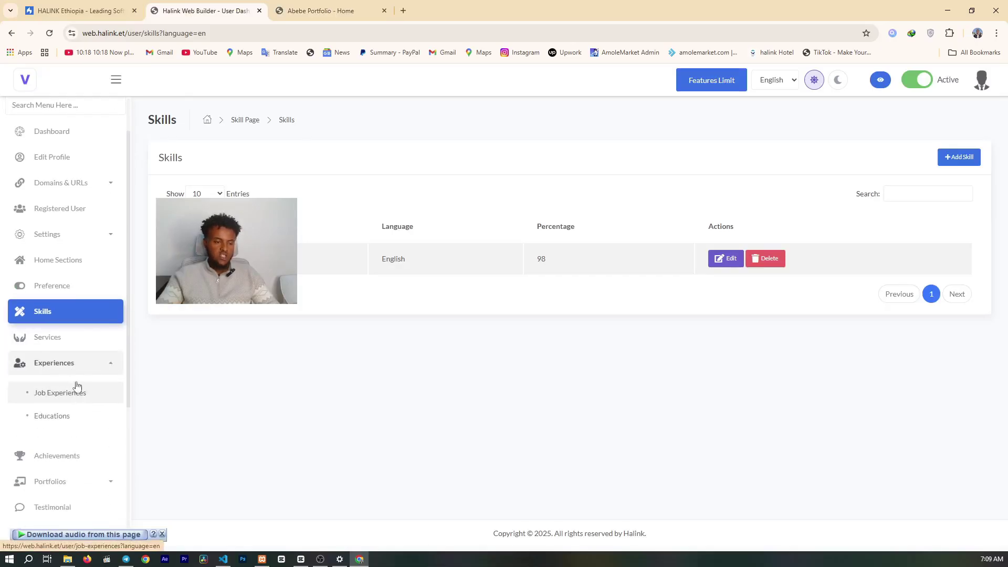
pyautogui.scroll(-2, 57, 423)
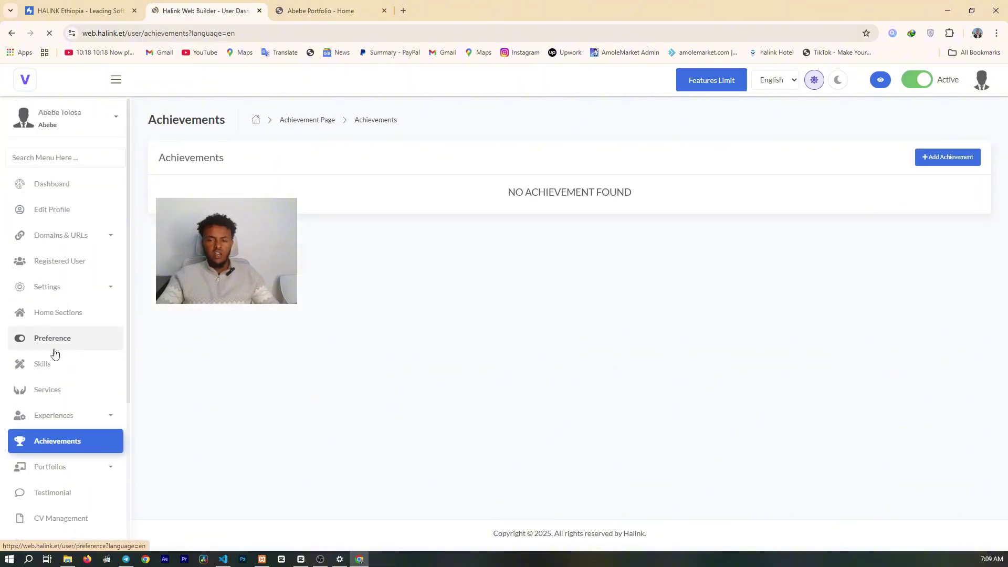
pyautogui.scroll(-3, 55, 353)
pyautogui.click(33, 313)
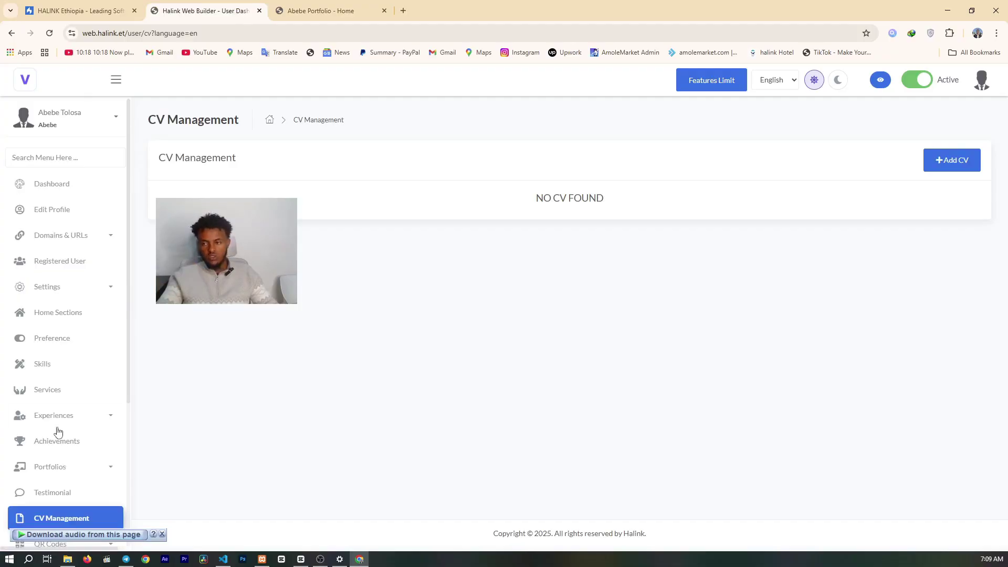
pyautogui.scroll(-4, 61, 420)
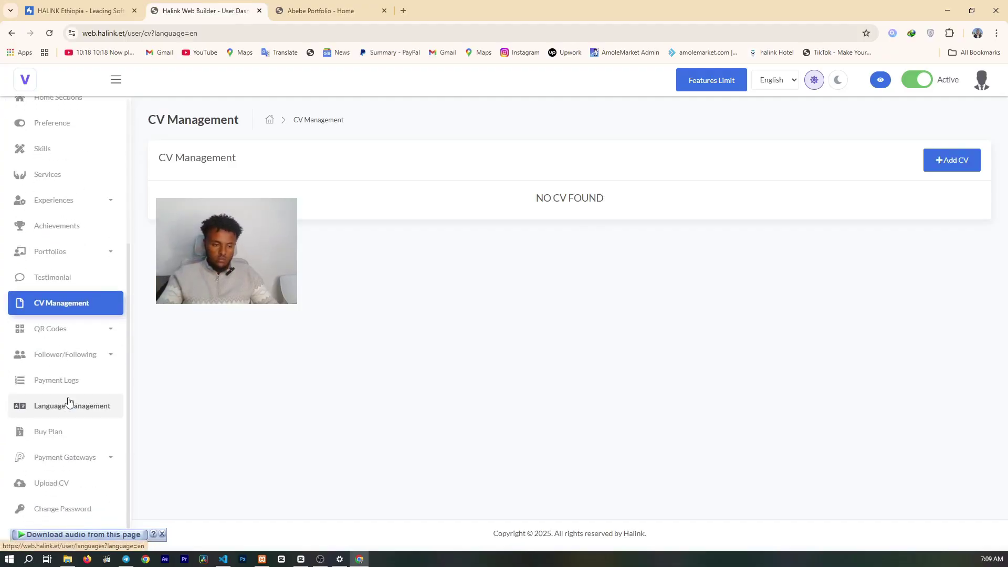
pyautogui.click(964, 168)
pyautogui.click(521, 168)
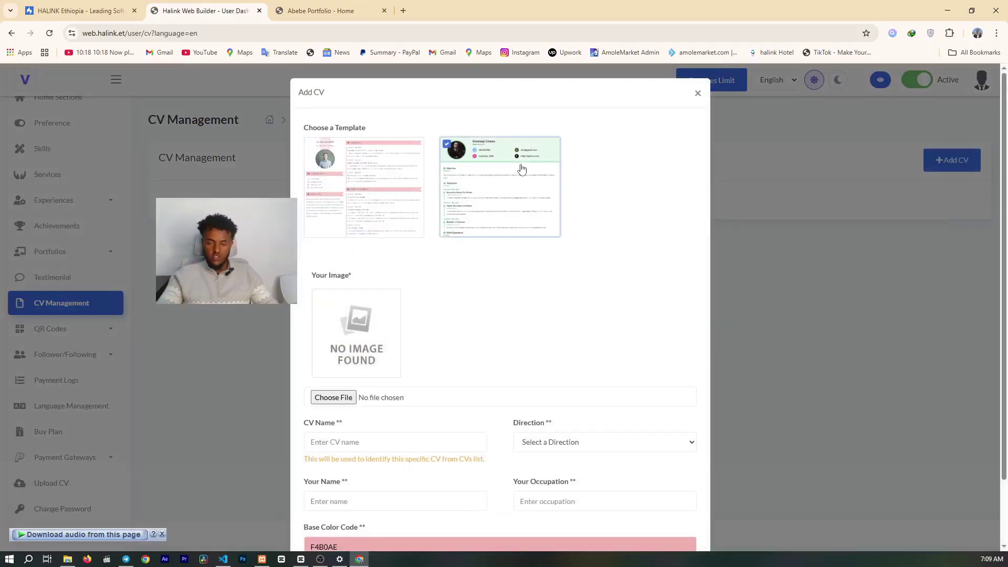
pyautogui.scroll(-2, 470, 227)
pyautogui.scroll(2, 506, 114)
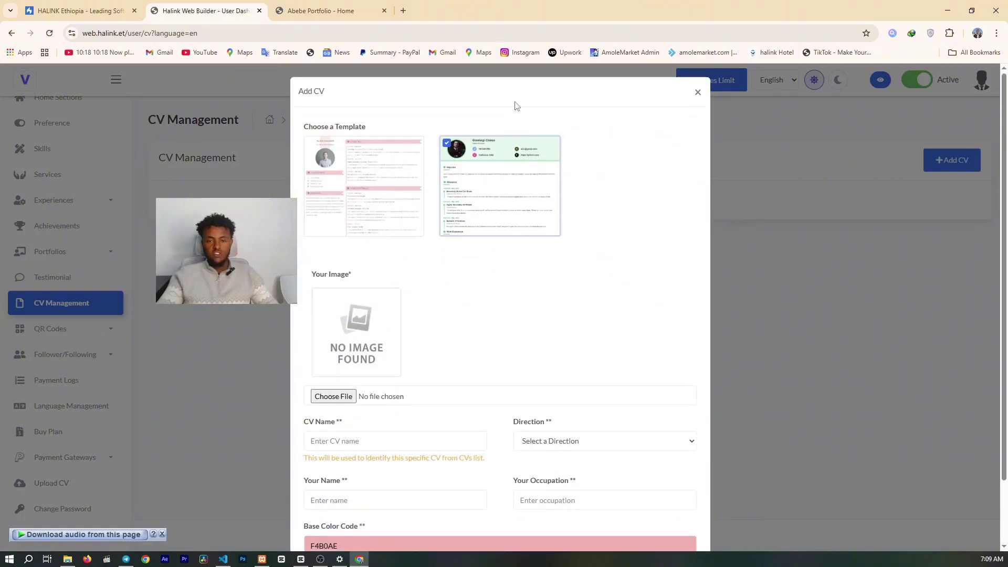
pyautogui.click(698, 95)
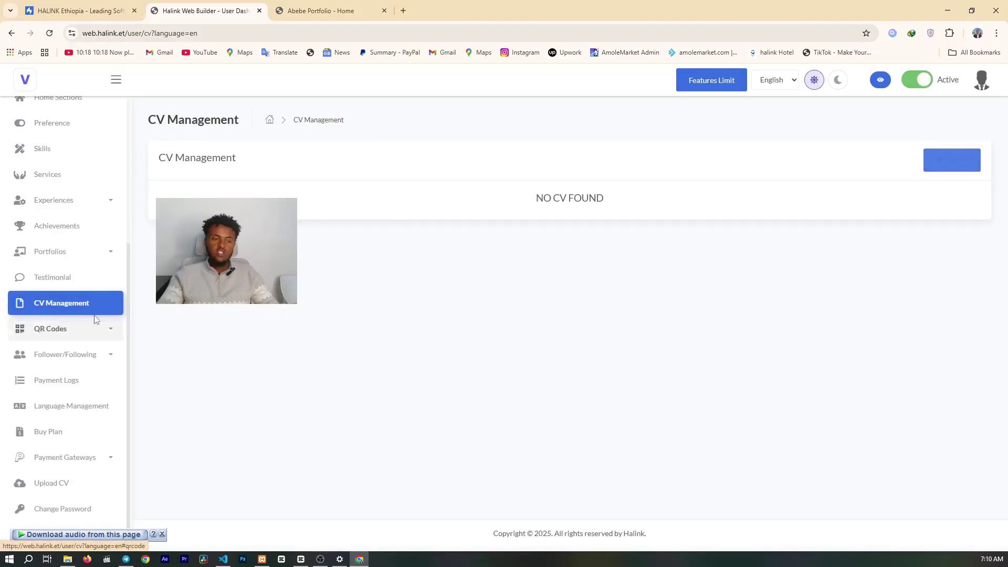
pyautogui.click(74, 327)
# - Open the QR Code Builder, then expand the Follower/Following submenu in the sidebar
pyautogui.click(52, 361)
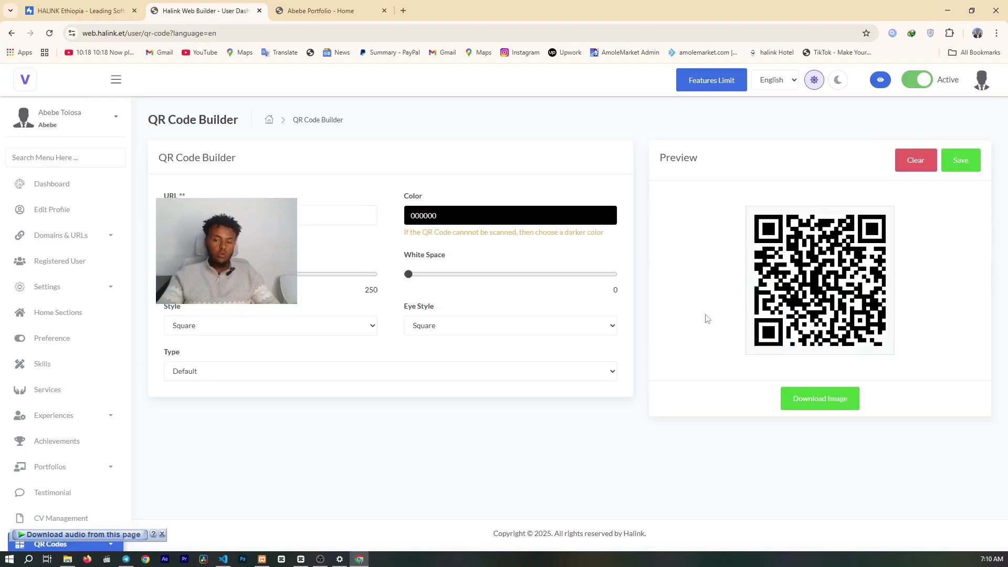
pyautogui.scroll(-4, 23, 387)
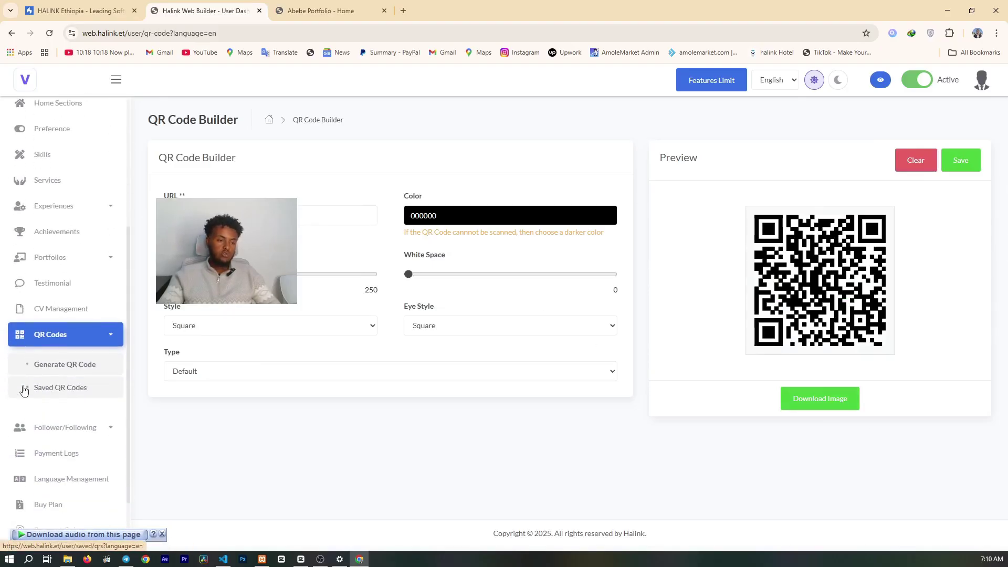
pyautogui.scroll(-2, 39, 386)
pyautogui.click(79, 355)
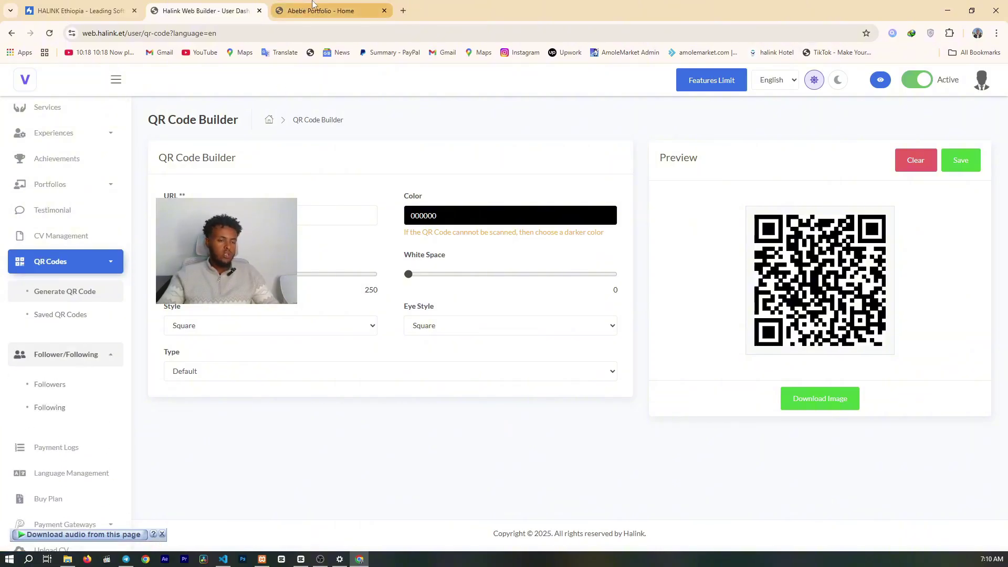
# - In the portfolio tab, load web.halink.et and scroll to its Featured Users section
pyautogui.click(312, 6)
pyautogui.doubleClick(161, 33)
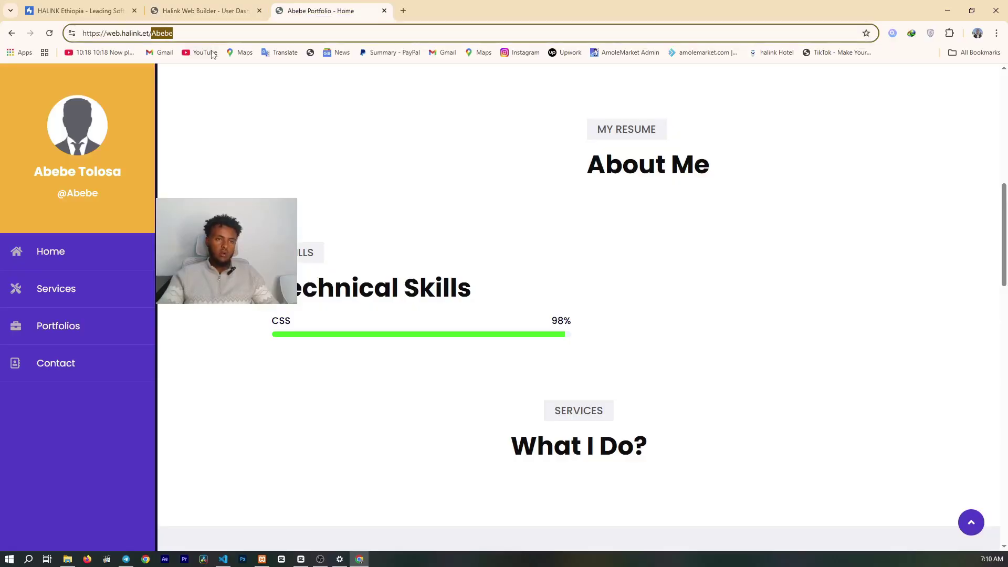
pyautogui.press('BackSpace')
pyautogui.press('BackSpace')
pyautogui.press('BackSpace')
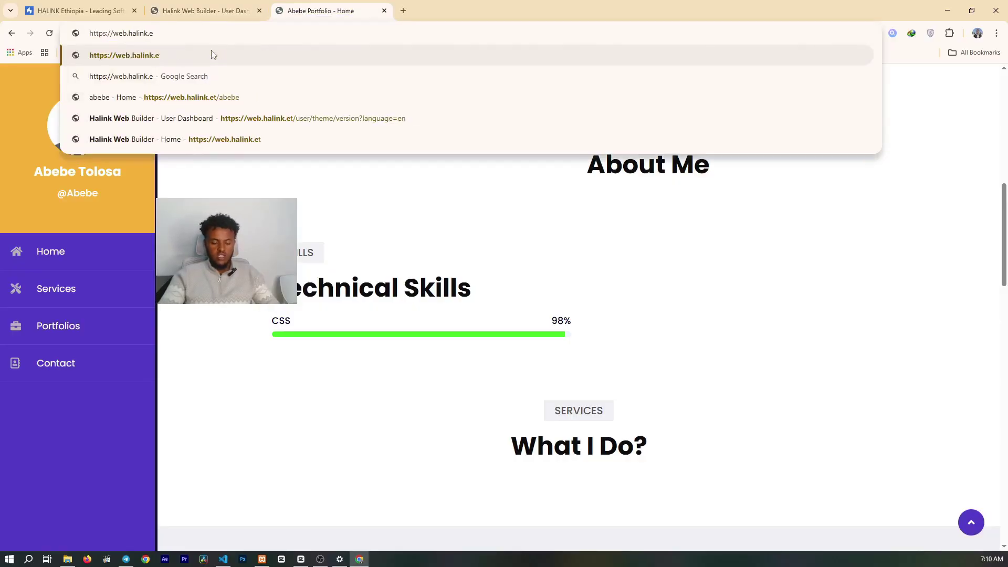
pyautogui.write('t')
pyautogui.press('Return')
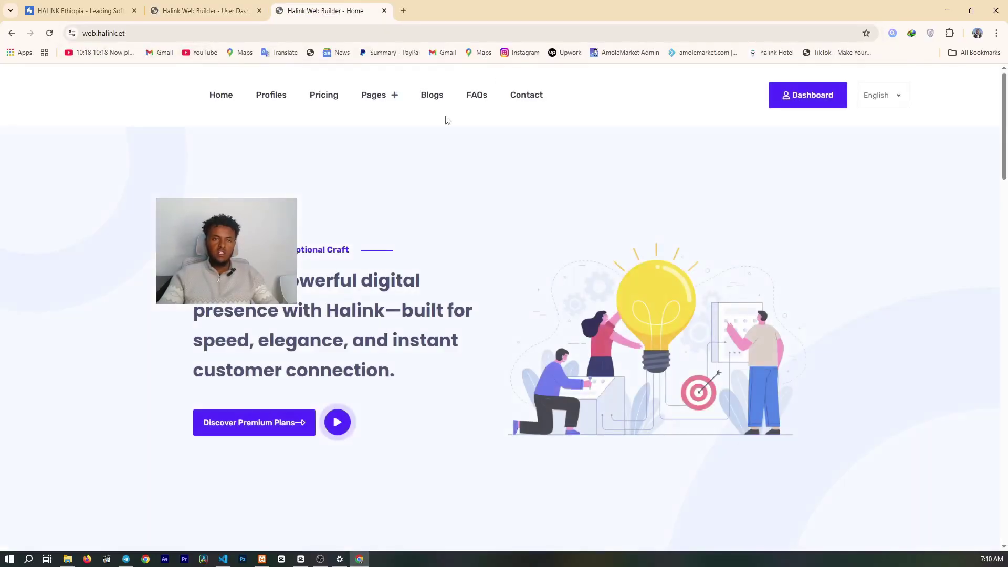
pyautogui.scroll(-15, 452, 157)
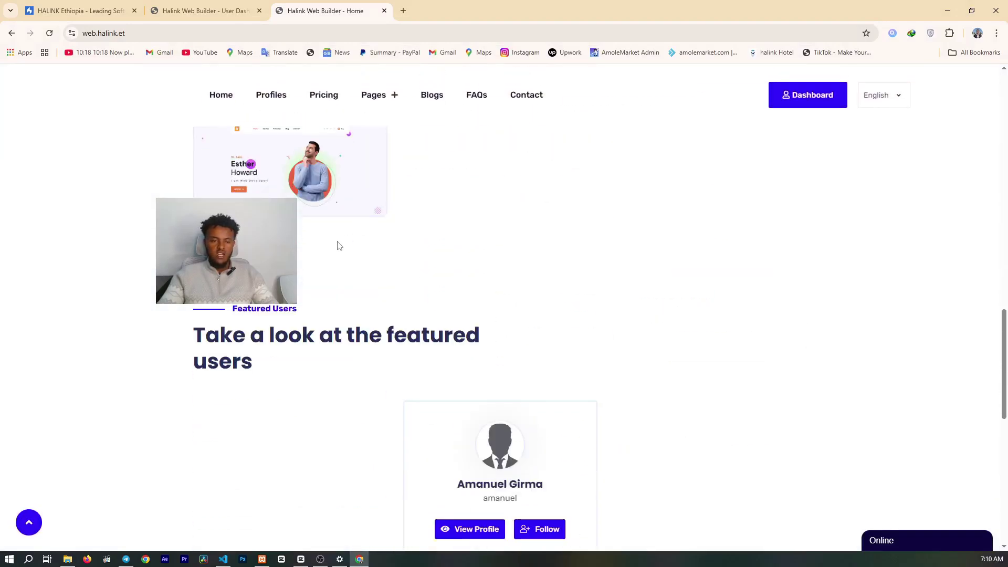
pyautogui.scroll(-6, 420, 247)
pyautogui.scroll(1, 452, 236)
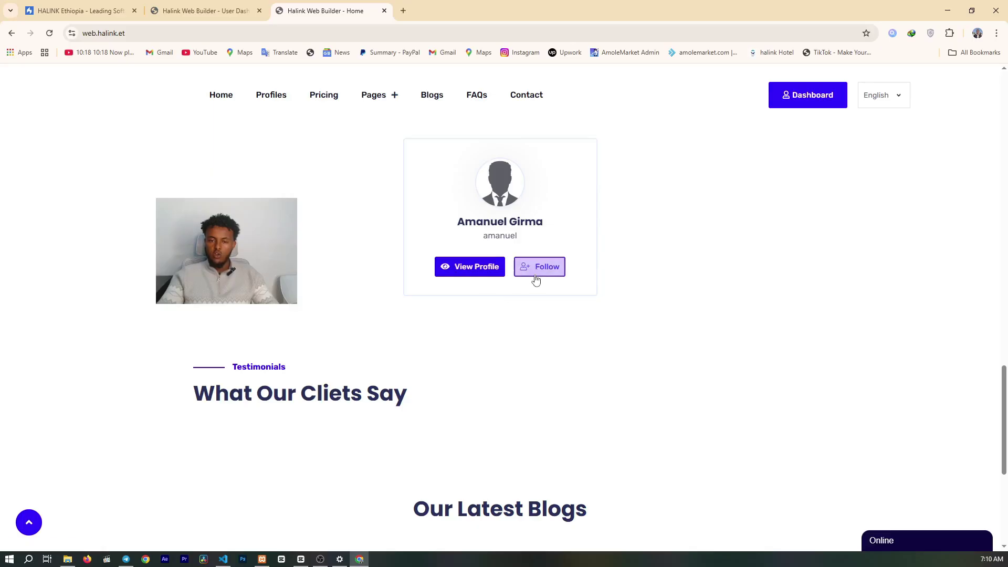
# - Back on the dashboard, expand Payment Gateways to reach the Coming Soon online gateways
pyautogui.click(210, 4)
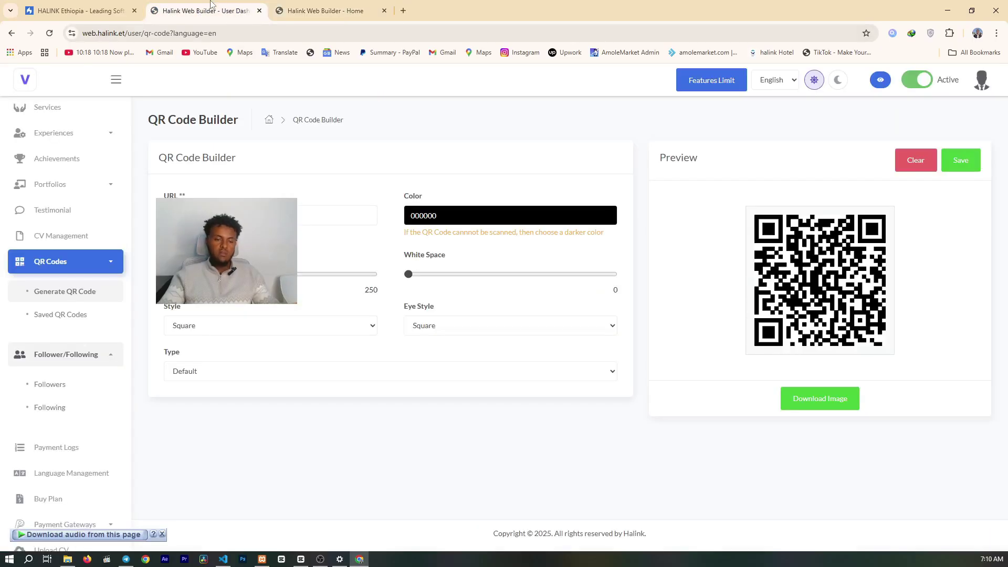
pyautogui.scroll(-1, 77, 305)
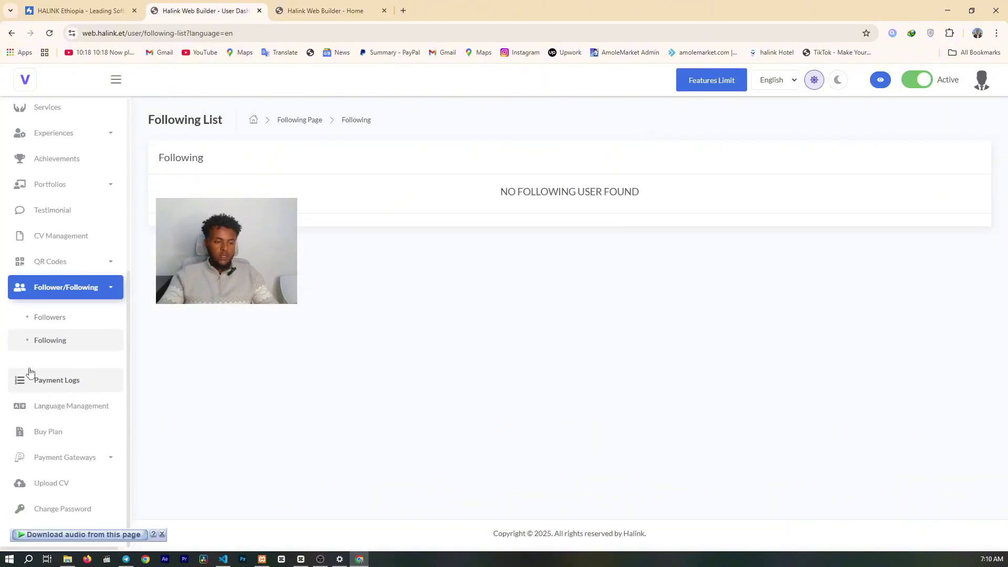
pyautogui.click(47, 469)
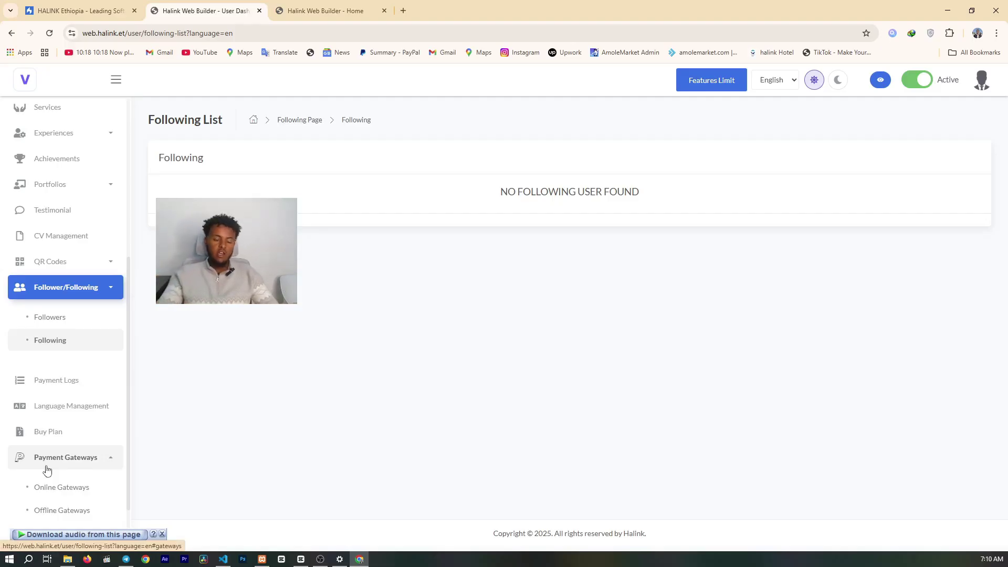
pyautogui.scroll(-2, 47, 469)
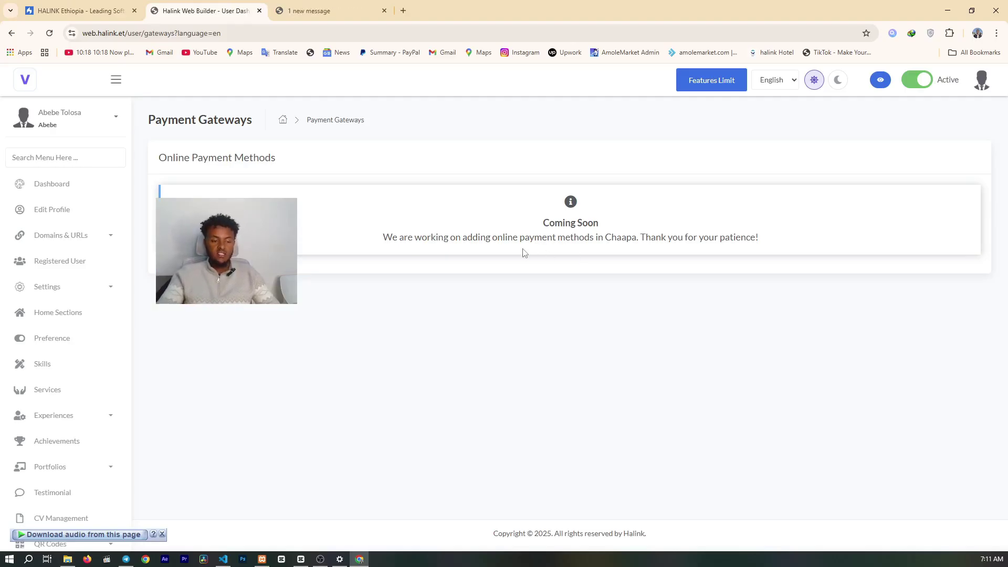
# - View the empty Offline Gateways list, then the CV Upload page with no file chosen
pyautogui.scroll(-5, 68, 353)
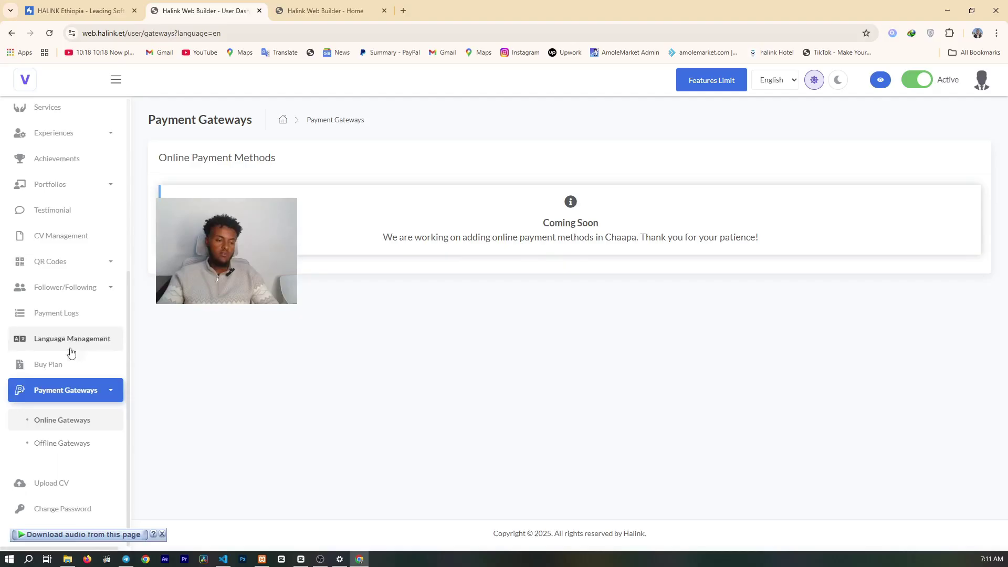
pyautogui.click(72, 447)
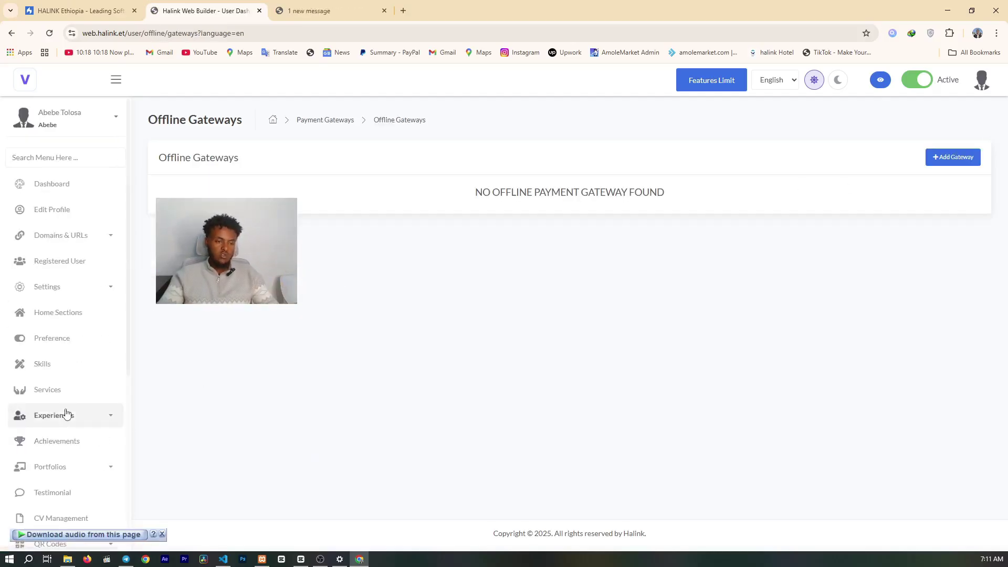
pyautogui.scroll(-5, 68, 414)
pyautogui.click(56, 488)
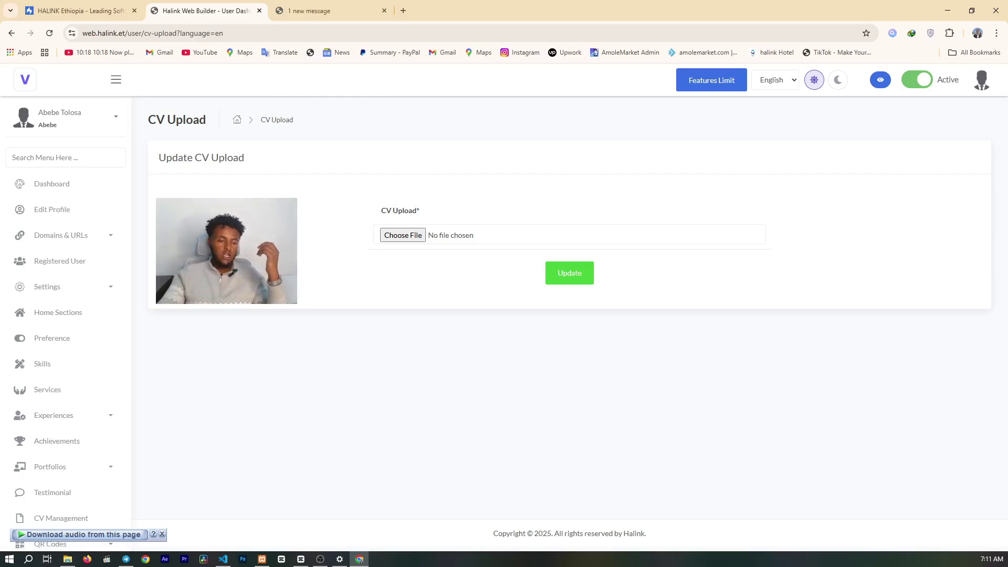
pyautogui.scroll(-4, 63, 456)
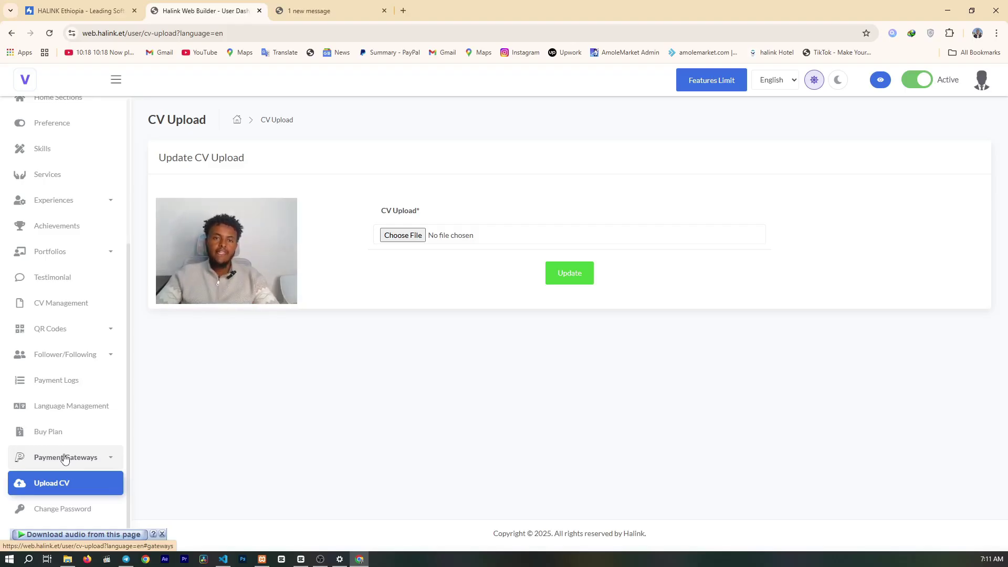
pyautogui.scroll(3, 78, 420)
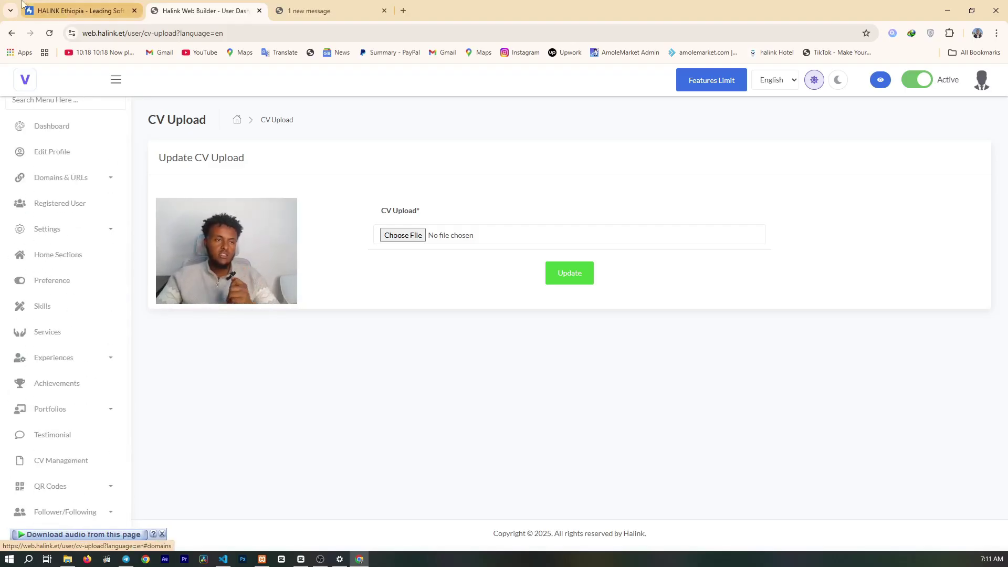
# - On the HALINK Ethiopia site, open the Become Agent registration page
pyautogui.click(76, 7)
pyautogui.scroll(1, 338, 327)
pyautogui.scroll(-4, 338, 326)
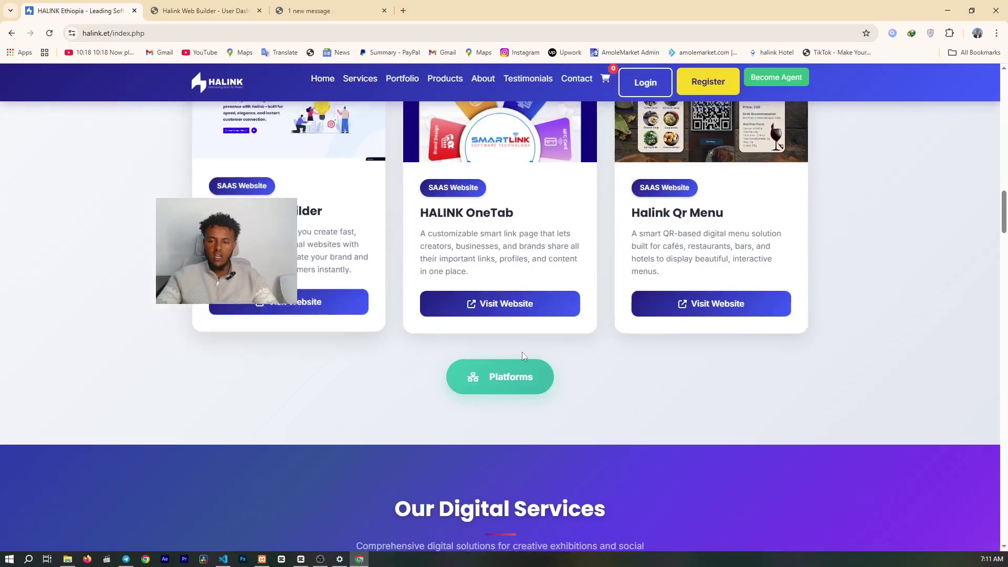
pyautogui.scroll(2, 718, 389)
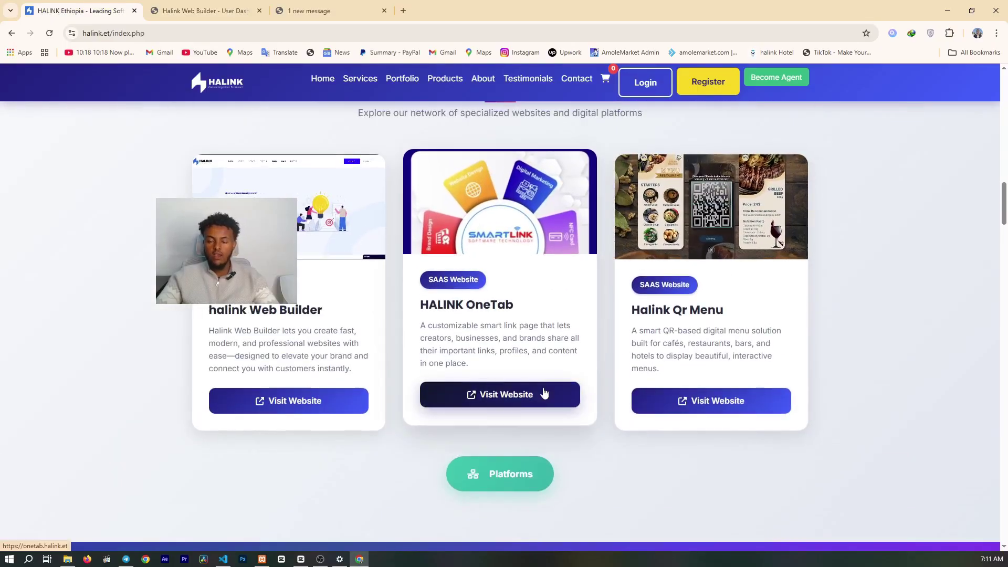
pyautogui.scroll(3, 578, 336)
pyautogui.click(775, 78)
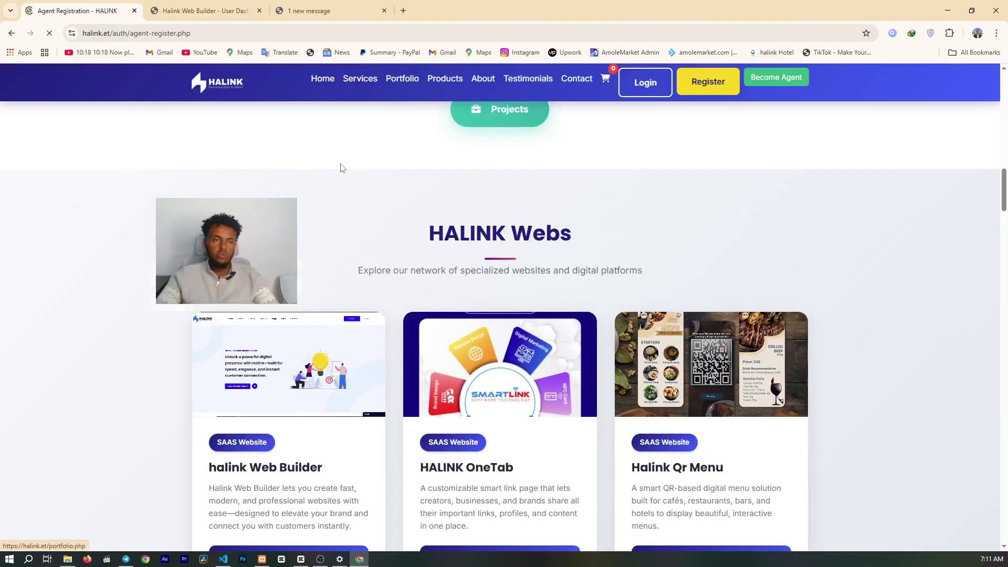
# - Read through the agent Terms and Conditions, then return to the halink.et home page
pyautogui.scroll(-4, 486, 203)
pyautogui.scroll(4, 551, 208)
pyautogui.scroll(-3, 611, 231)
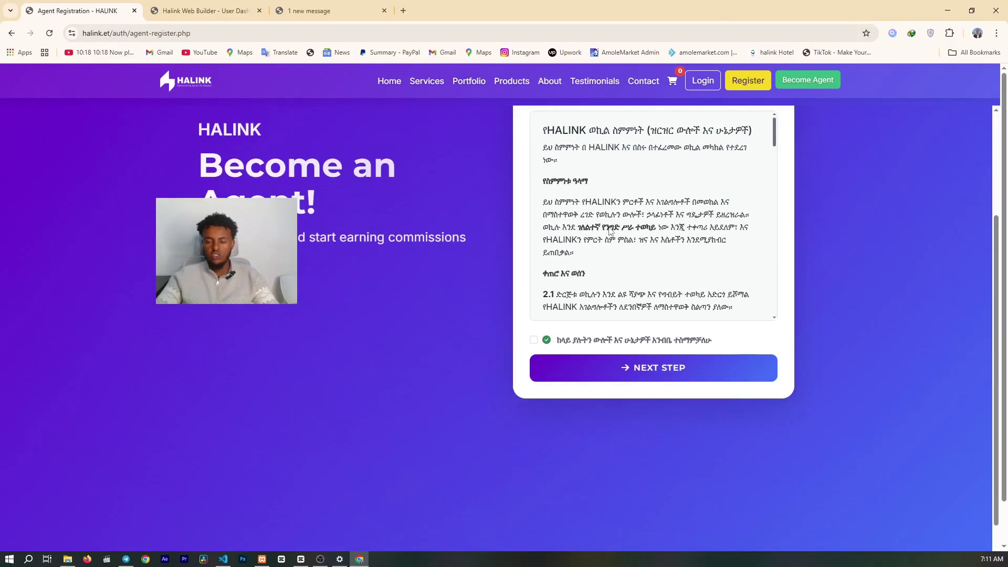
pyautogui.scroll(-3, 611, 231)
pyautogui.scroll(-2, 672, 203)
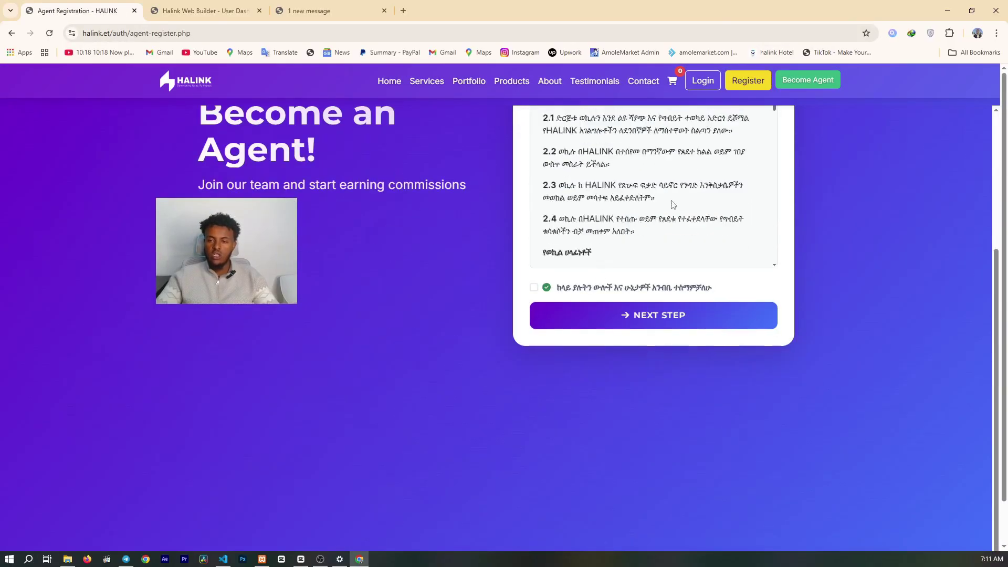
pyautogui.scroll(-4, 675, 199)
pyautogui.scroll(-1, 812, 173)
pyautogui.scroll(5, 813, 173)
pyautogui.scroll(-4, 636, 374)
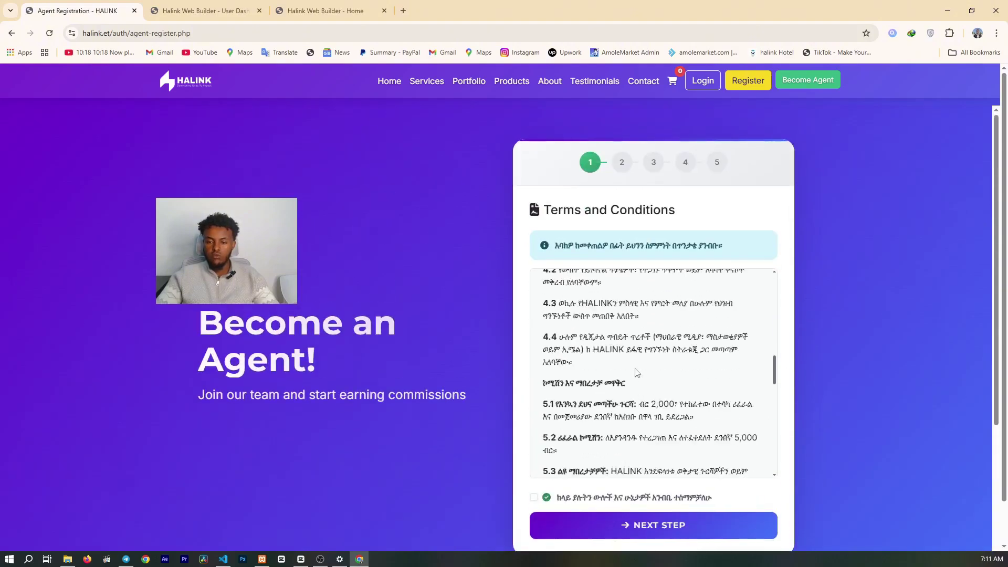
pyautogui.scroll(-2, 635, 374)
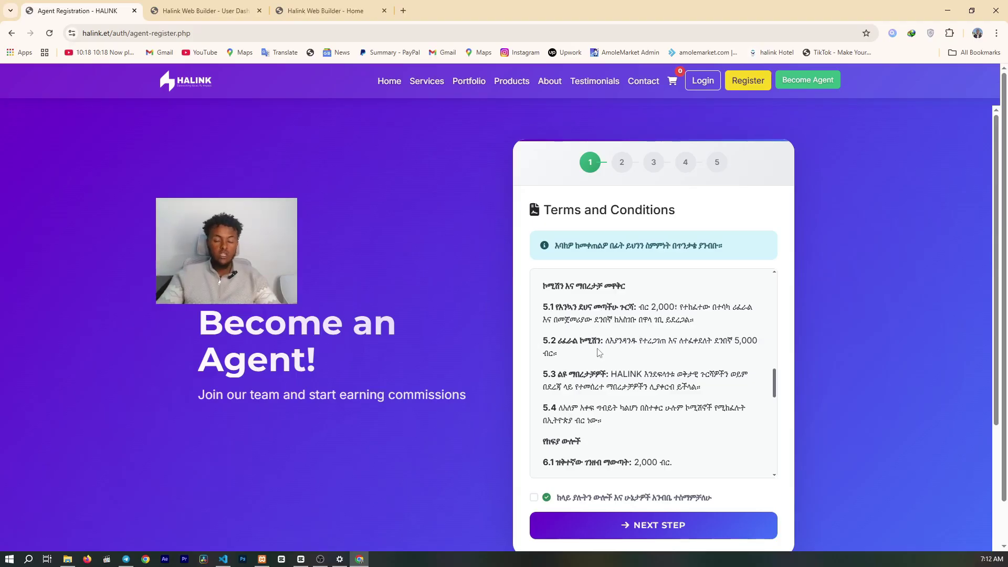
pyautogui.scroll(-3, 599, 352)
pyautogui.scroll(-3, 371, 383)
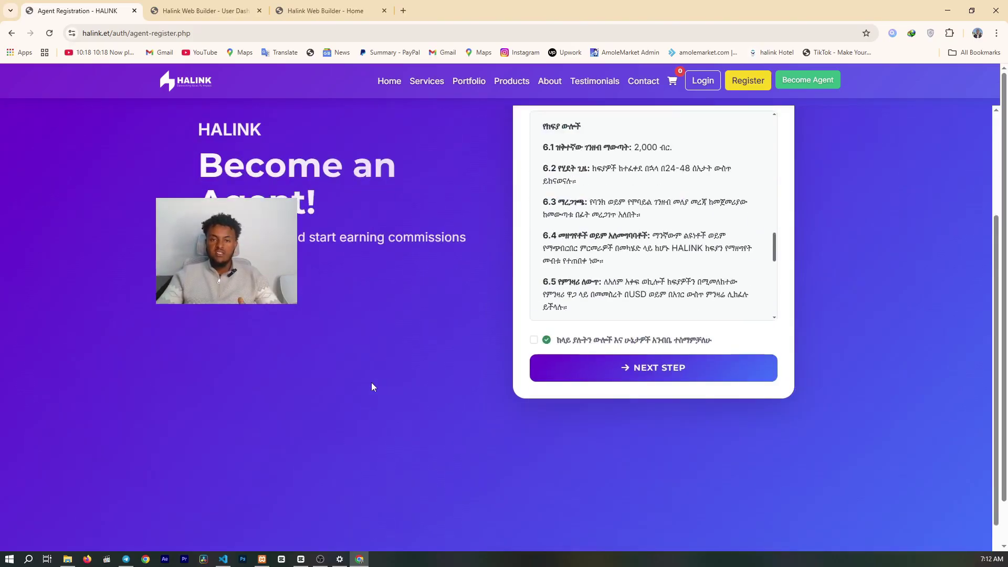
pyautogui.scroll(3, 383, 362)
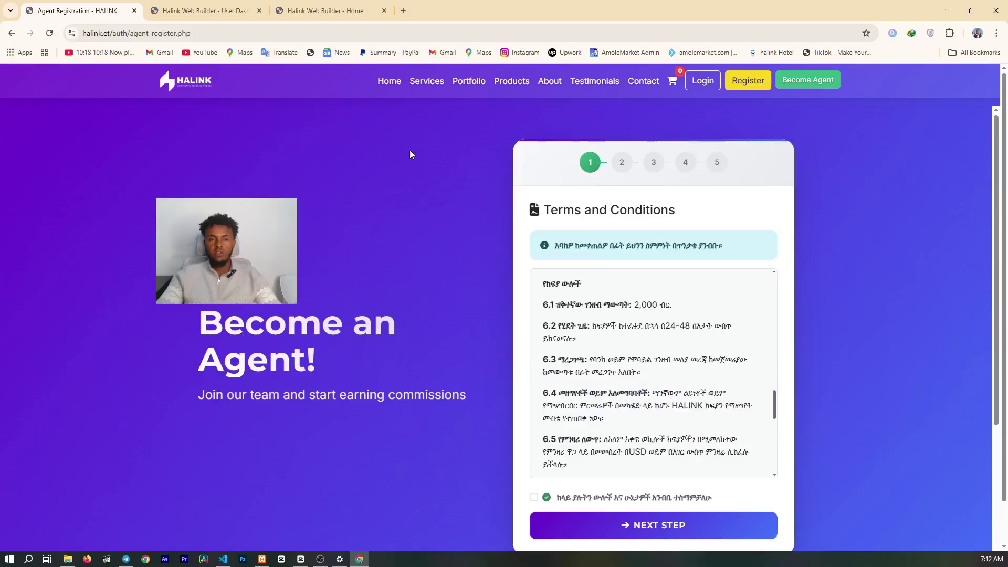
pyautogui.click(391, 81)
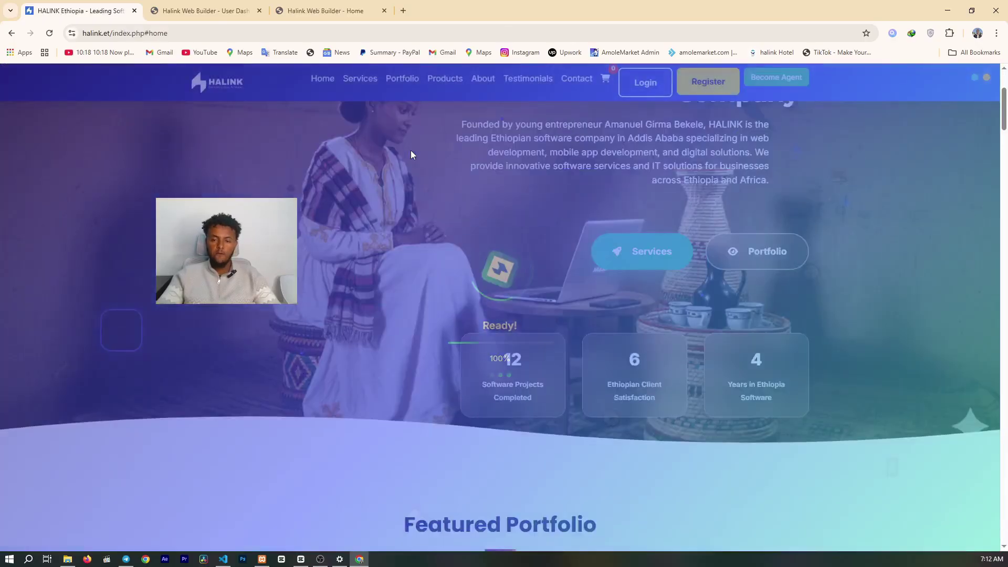